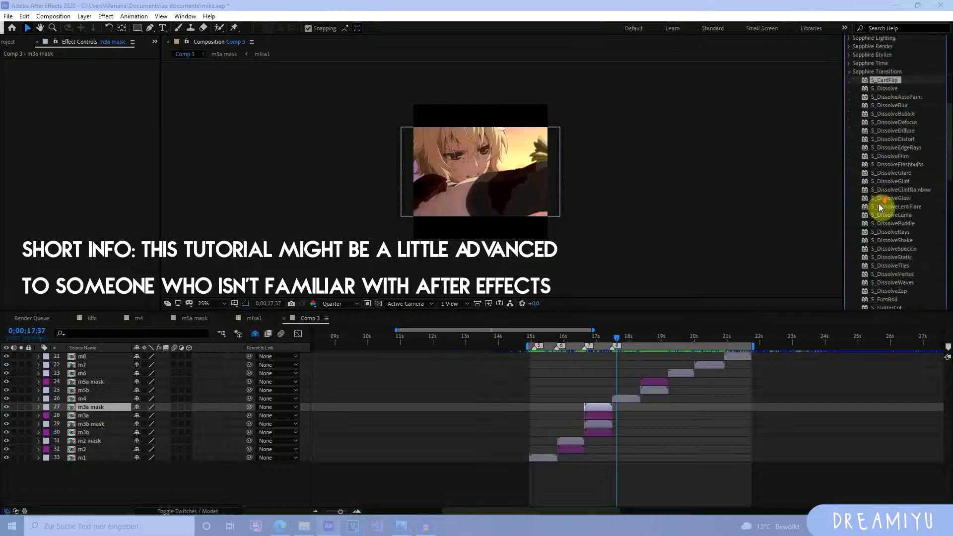
scroll(882, 251, up, 2)
scroll(903, 174, down, 4)
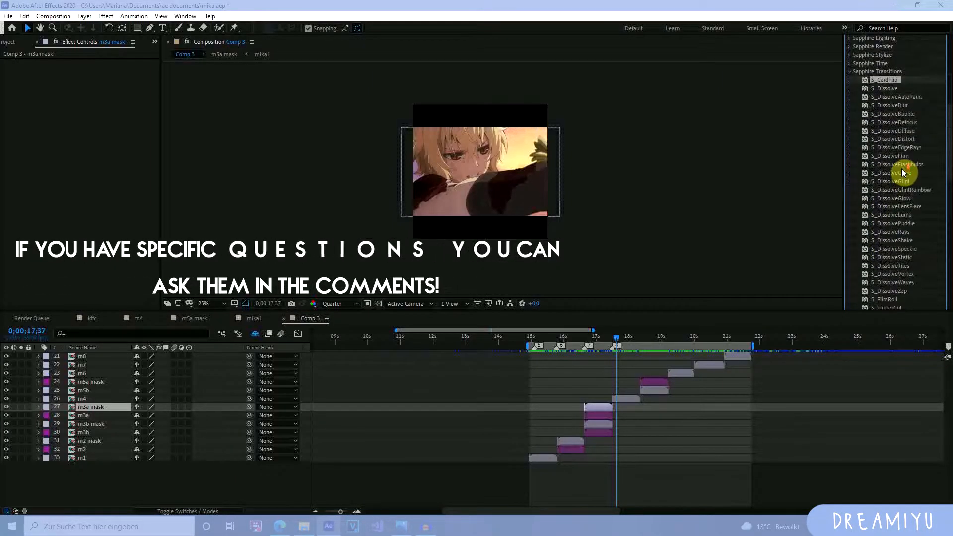
scroll(900, 201, down, 6)
scroll(899, 201, up, 8)
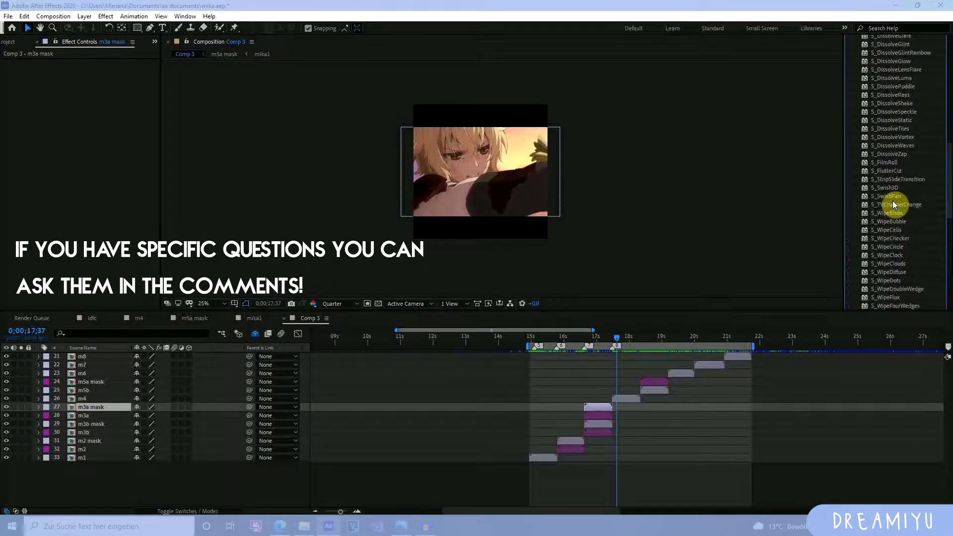
scroll(862, 178, up, 5)
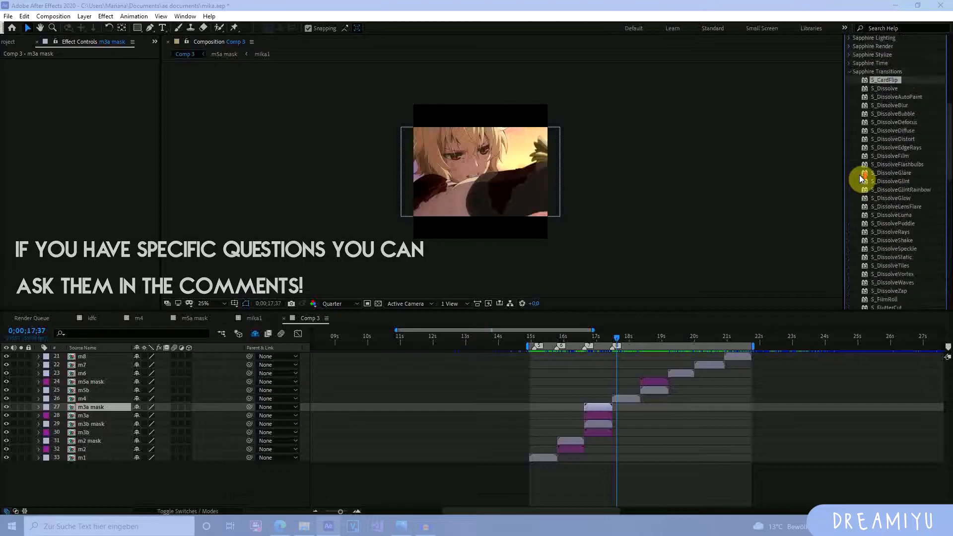
Step: Set the Comp 3 composition size to 1280 px wide and 720 px high
click(645, 400)
mouse_move(629, 336)
mouse_down()
mouse_move(649, 344)
mouse_move(617, 350)
mouse_move(635, 355)
mouse_move(608, 338)
mouse_move(546, 379)
mouse_up()
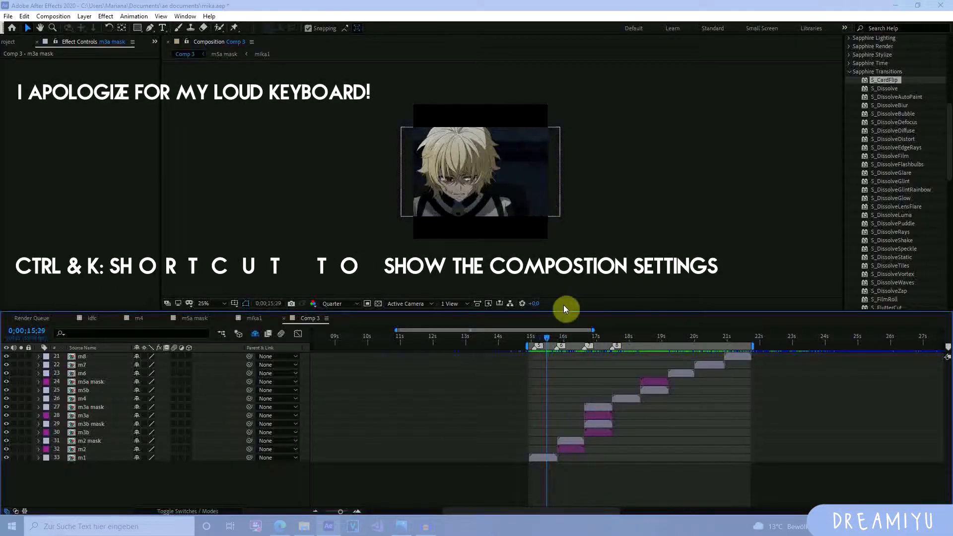
key(ctrl+k)
click(640, 217)
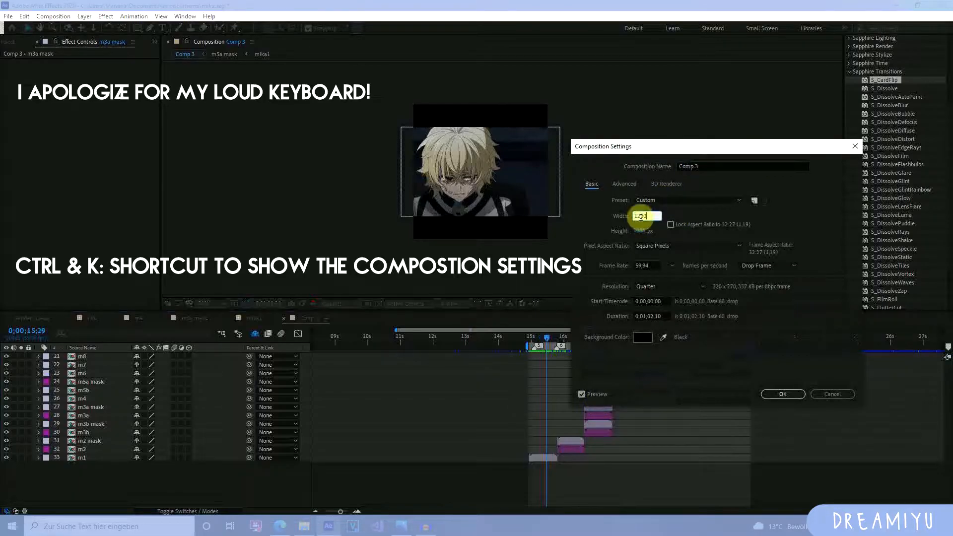
key(Tab)
text(72)
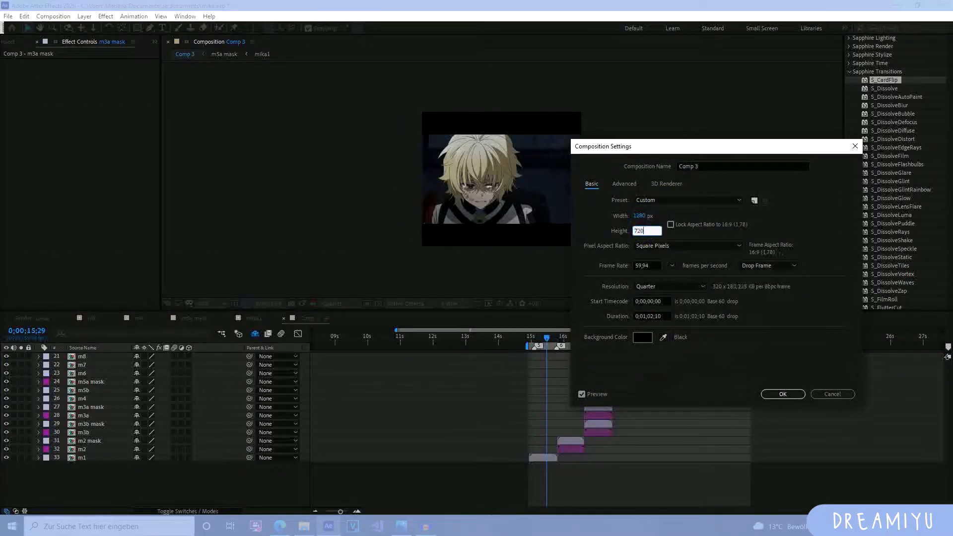
key(Return)
Step: Hide and show the m2 layer at 0;00;16;16 to compare it with the m2 mask layer
mouse_move(576, 335)
mouse_down()
mouse_move(561, 340)
mouse_move(570, 347)
mouse_up()
click(573, 440)
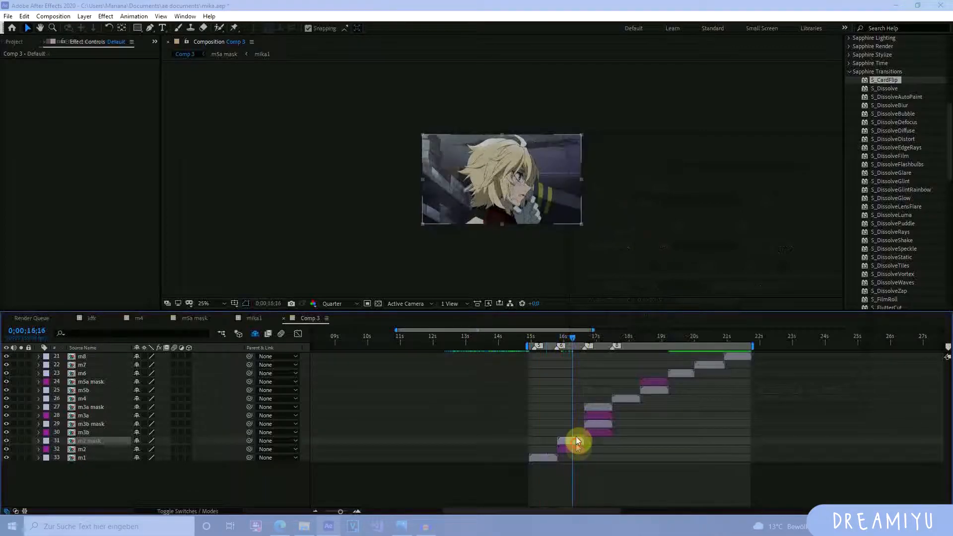
click(6, 449)
click(7, 449)
click(6, 449)
click(7, 449)
Step: Examine the m3a and m3a mask layers at 0;00;17;04, hiding and showing m3a to compare them
click(598, 338)
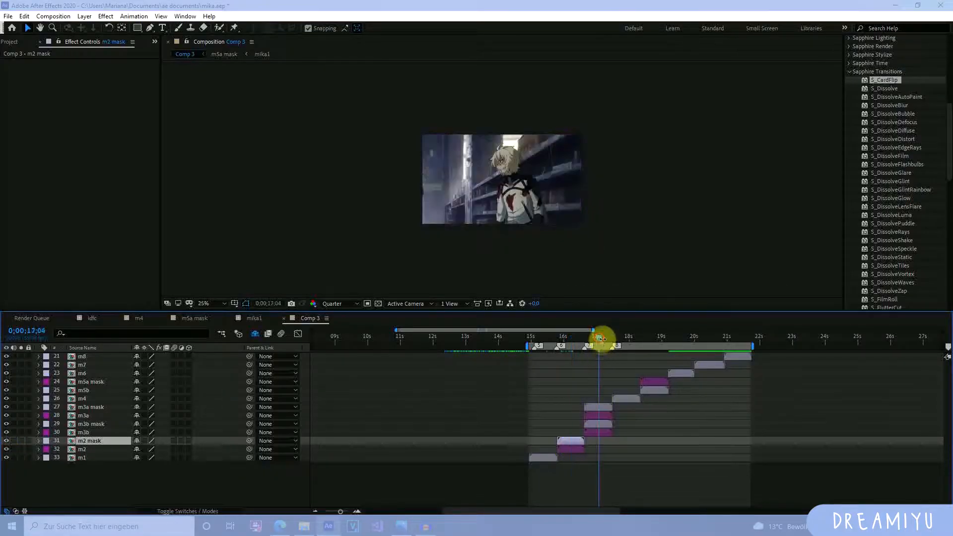
click(595, 418)
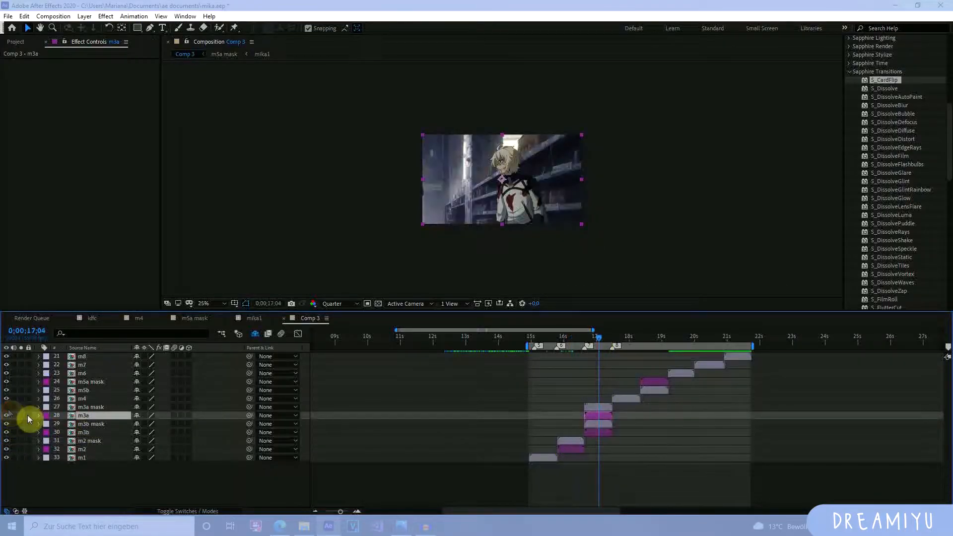
click(6, 416)
click(6, 416)
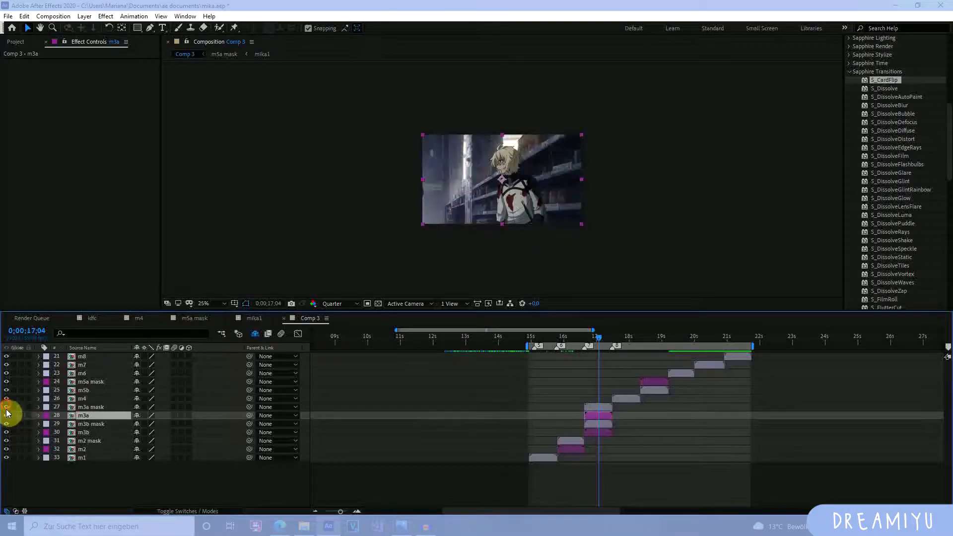
click(607, 409)
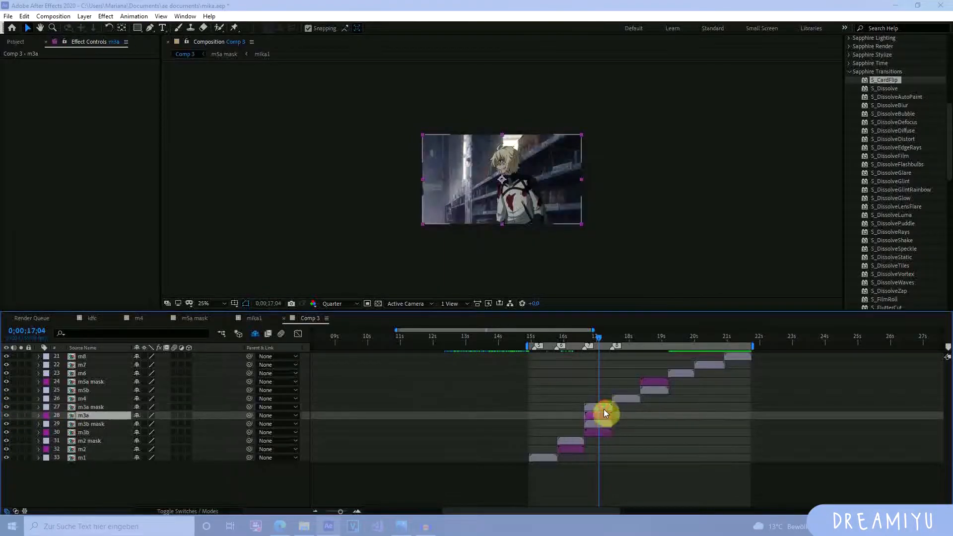
ctrl+click(598, 415)
click(623, 410)
click(591, 407)
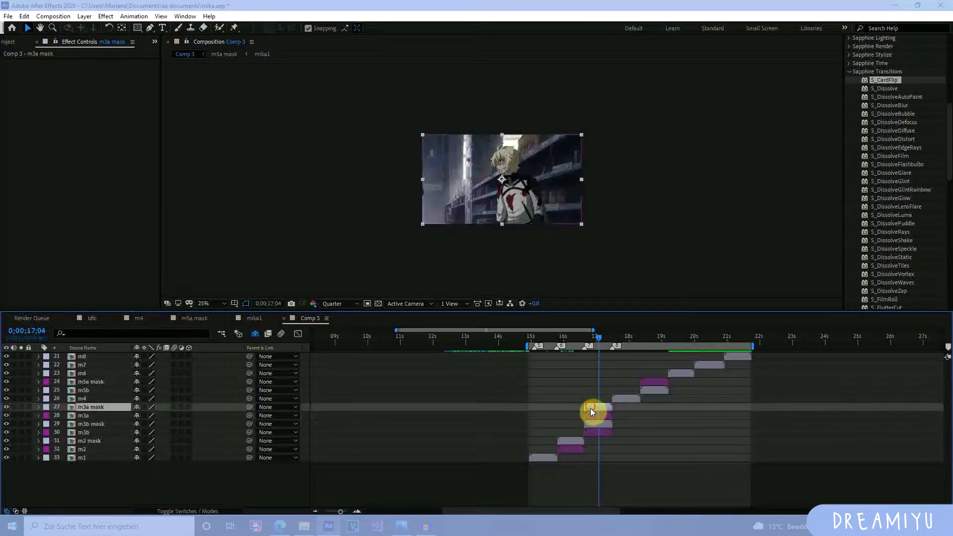
ctrl+click(590, 416)
mouse_move(591, 408)
mouse_down()
mouse_move(629, 410)
mouse_move(590, 410)
mouse_up()
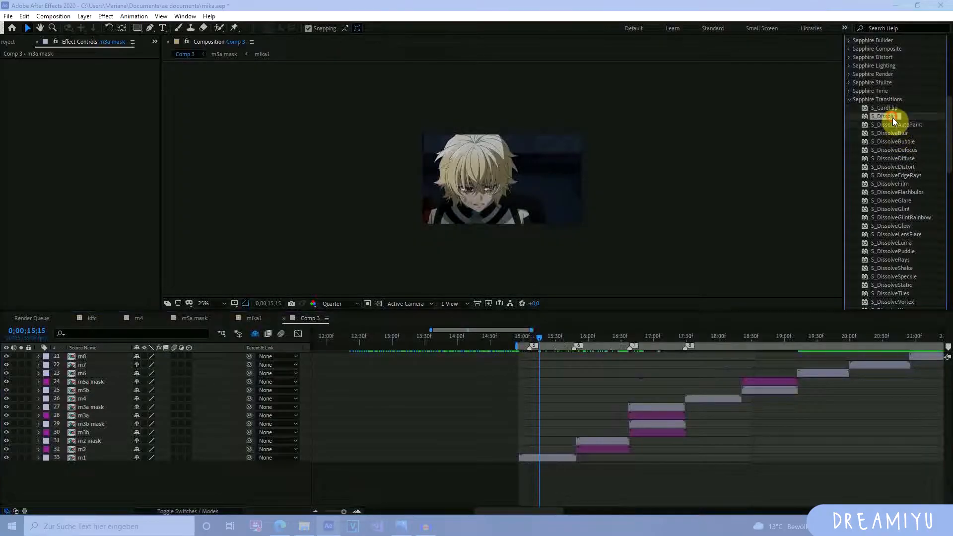
Step: Try the S_DissolveBubble transition from Sapphire Transitions on the m2 mask layer
scroll(888, 188, down, 8)
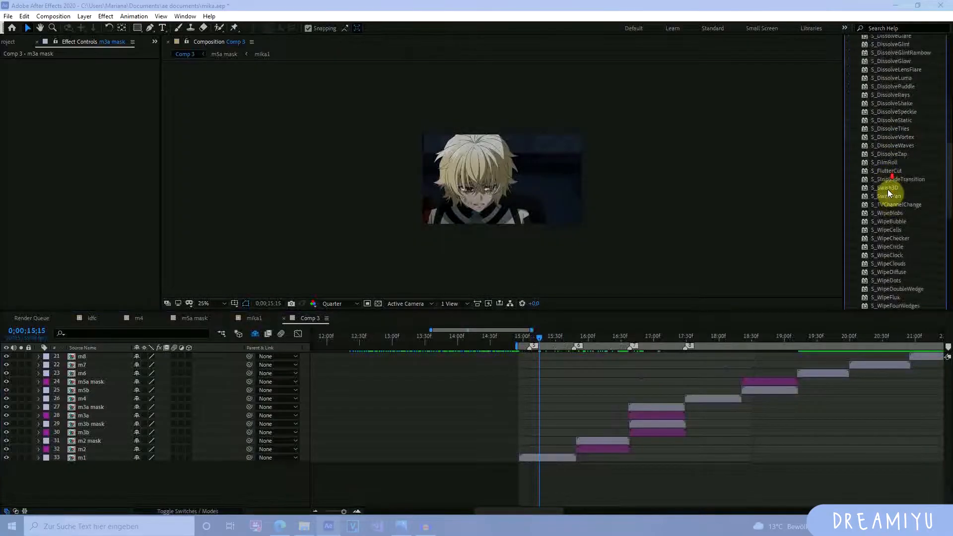
scroll(888, 204, up, 15)
click(883, 167)
drag(891, 159, 912, 179)
drag(894, 141, 578, 441)
click(590, 341)
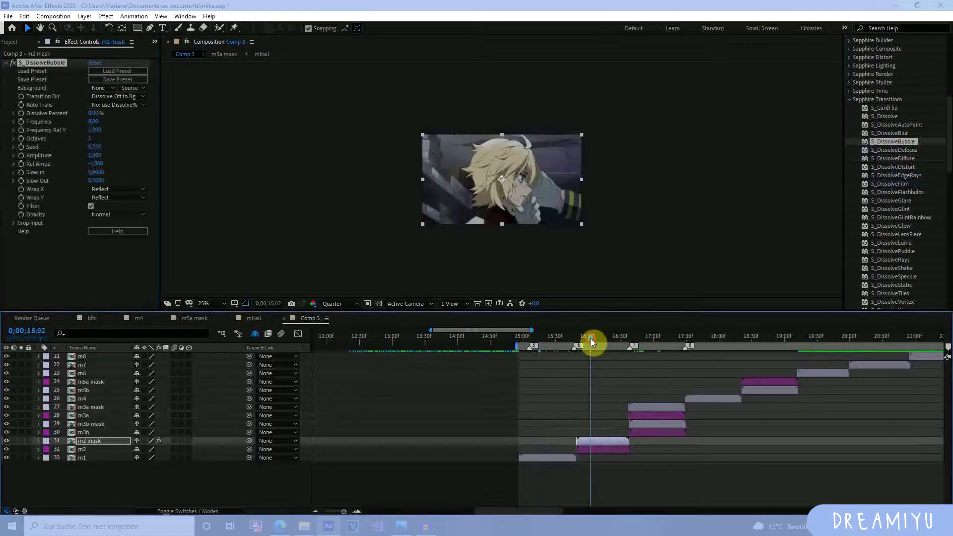
Step: Try out the Dissolve Percent value on the m2 mask layer and delete its S_DissolveBubble effect
drag(92, 114, 107, 132)
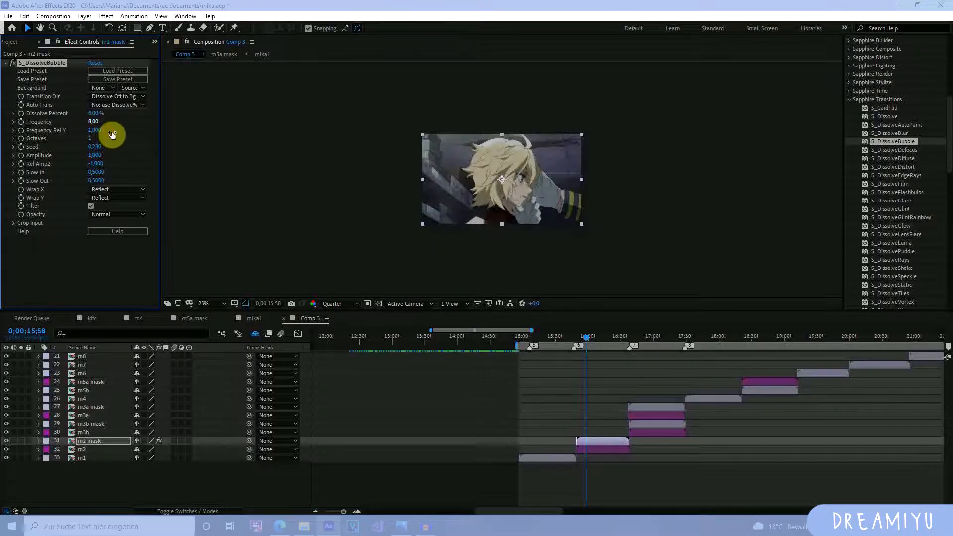
click(67, 122)
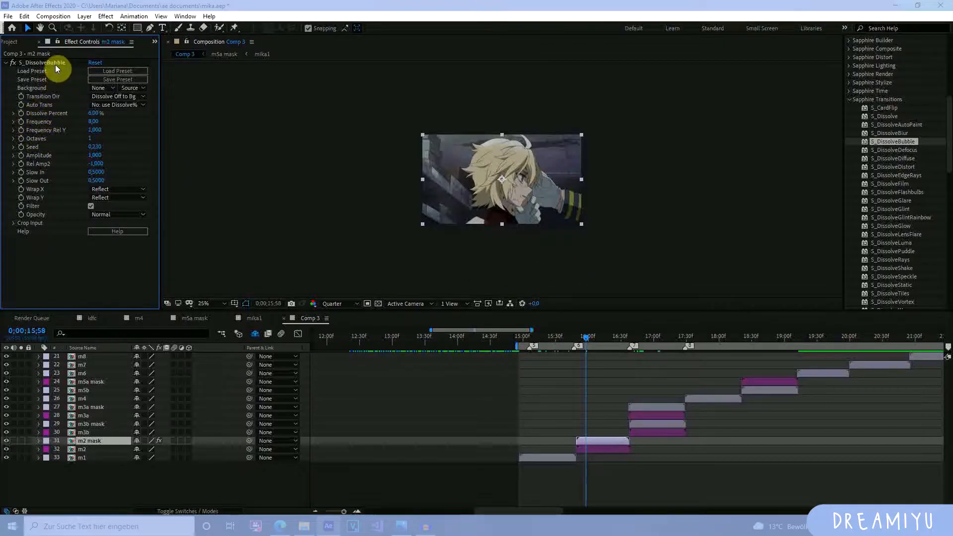
click(56, 66)
key(Delete)
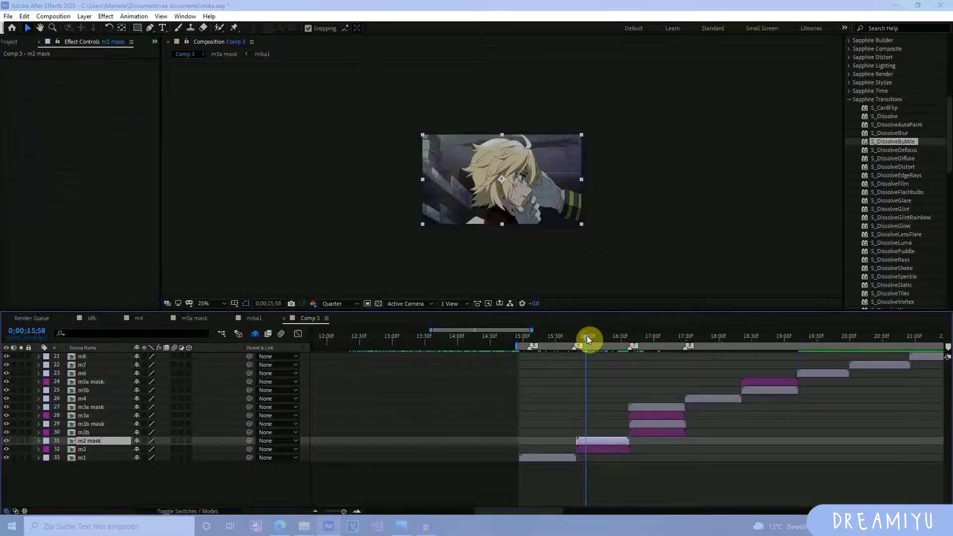
Step: Apply the S_DissolveBubble transition to the m2 layer
click(612, 449)
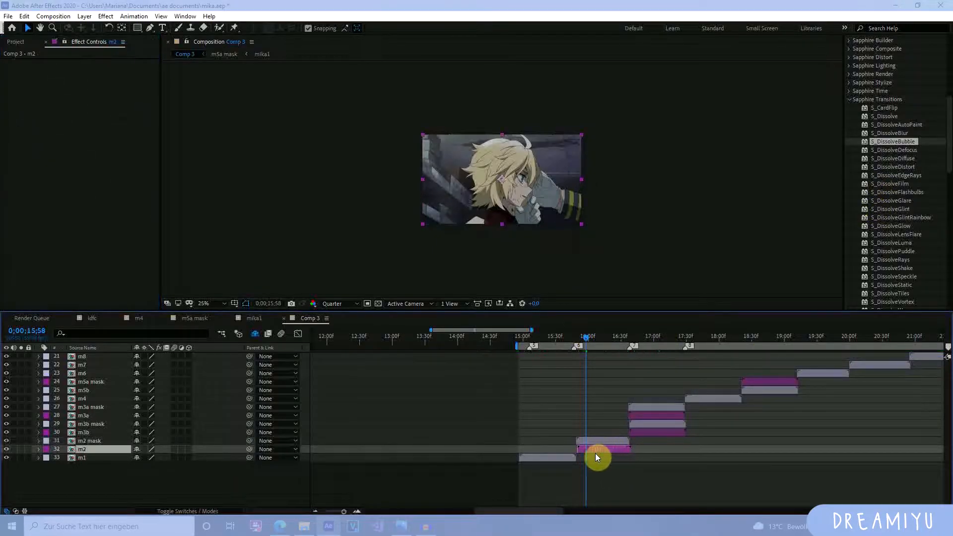
click(594, 453)
drag(886, 144, 595, 449)
Step: Enable Dissolve Percent keyframing on the m2 layer and place a 0% keyframe at about 0;00;16;30
click(358, 510)
click(358, 512)
click(27, 114)
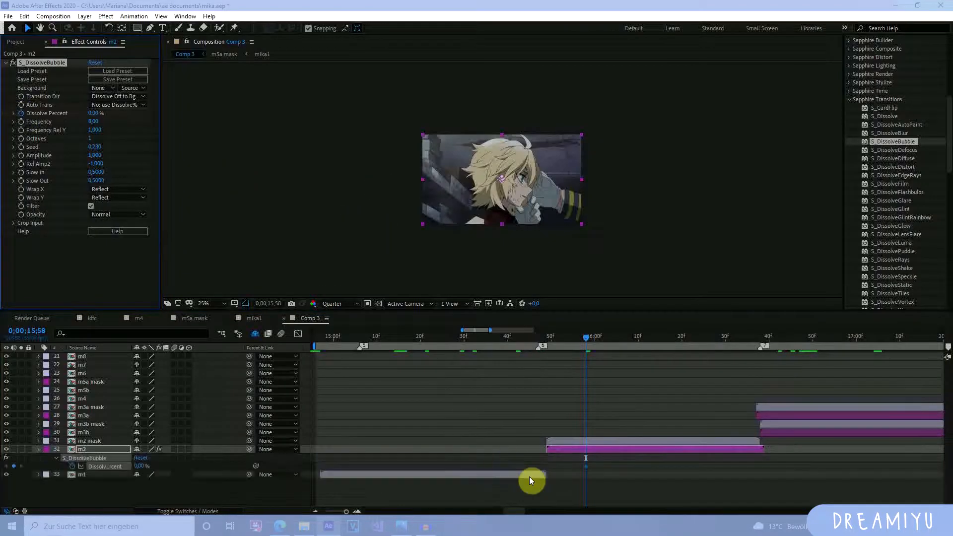
click(588, 469)
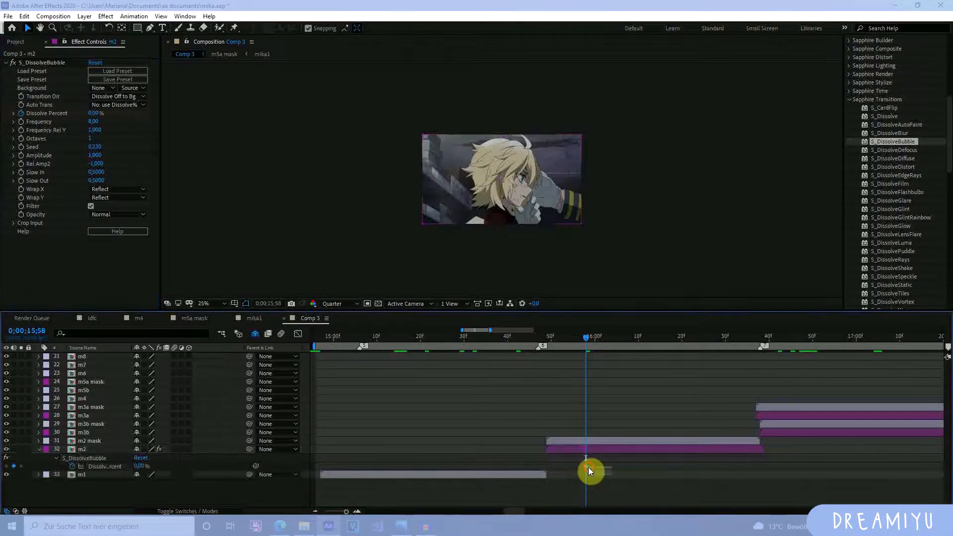
drag(585, 467, 727, 495)
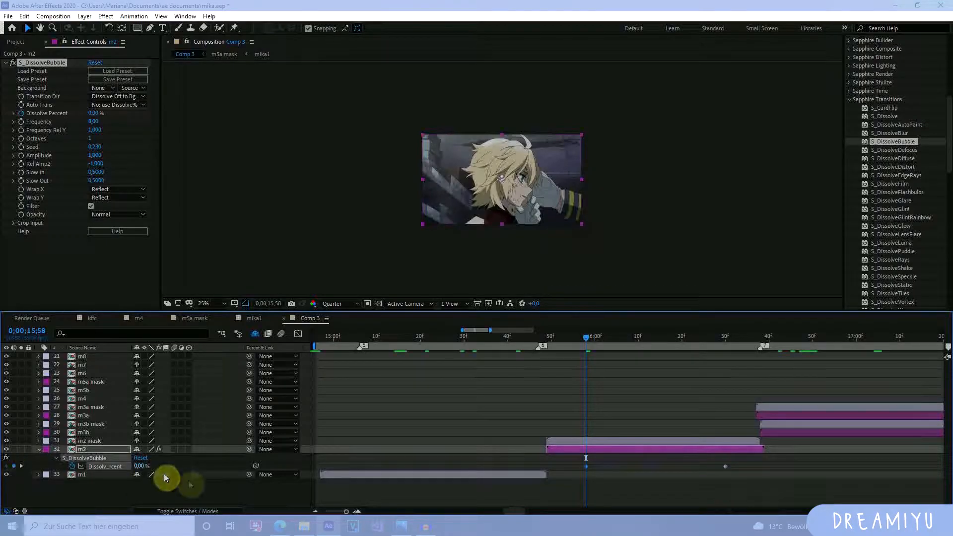
Step: Place the starting Dissolve Percent keyframe of m2 at 0;00;15;49 and set it to 100%
drag(165, 477, 174, 498)
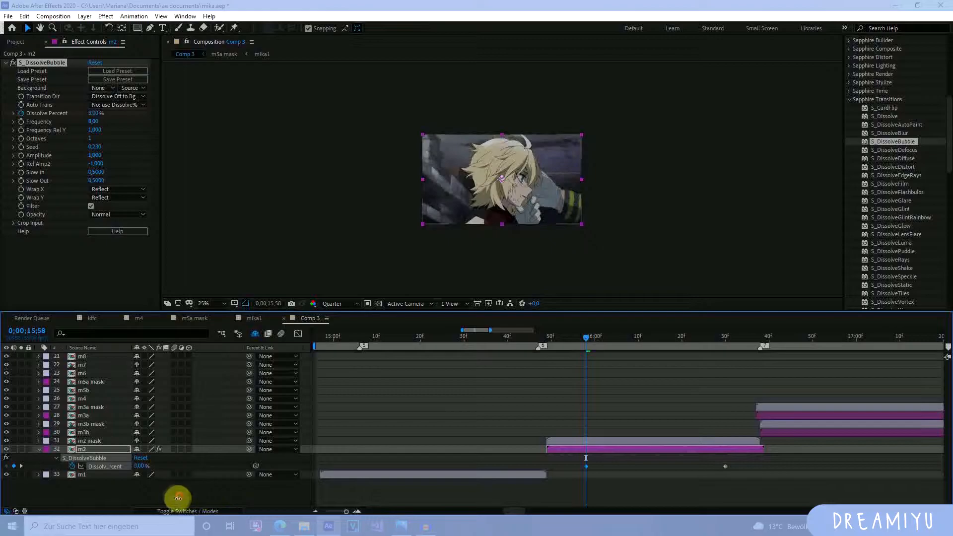
mouse_move(586, 338)
mouse_down()
mouse_move(557, 351)
mouse_move(577, 350)
mouse_up()
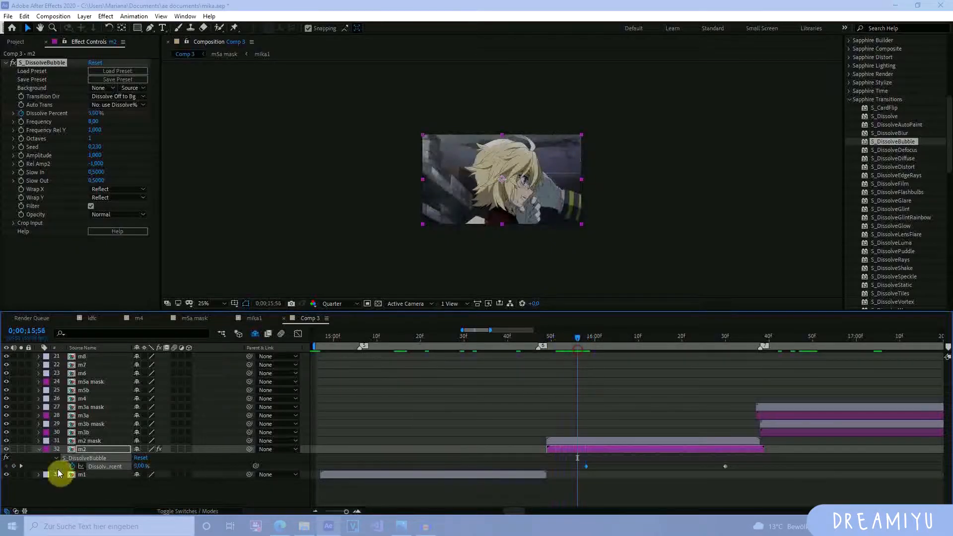
drag(585, 467, 576, 470)
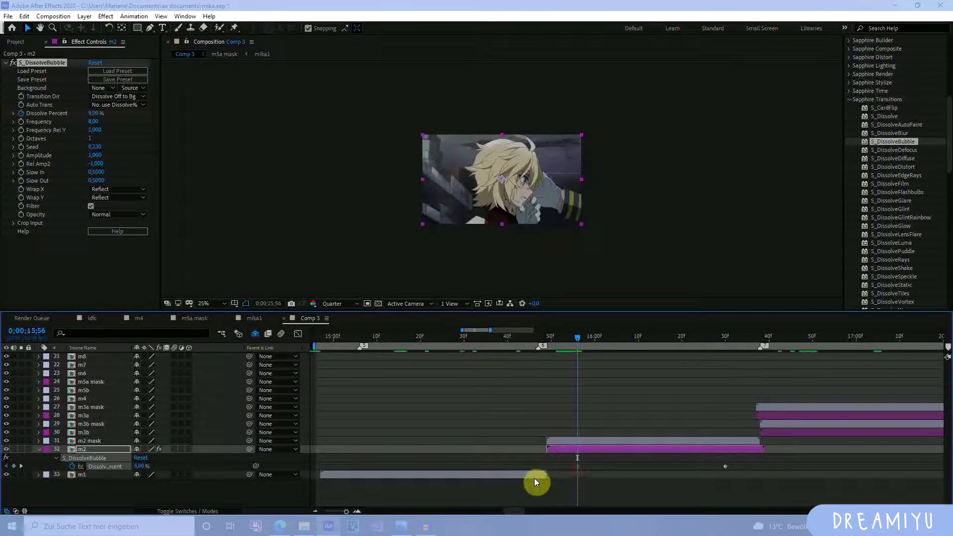
mouse_move(145, 467)
mouse_down()
mouse_move(172, 465)
mouse_move(74, 471)
mouse_move(227, 458)
mouse_move(142, 468)
mouse_up()
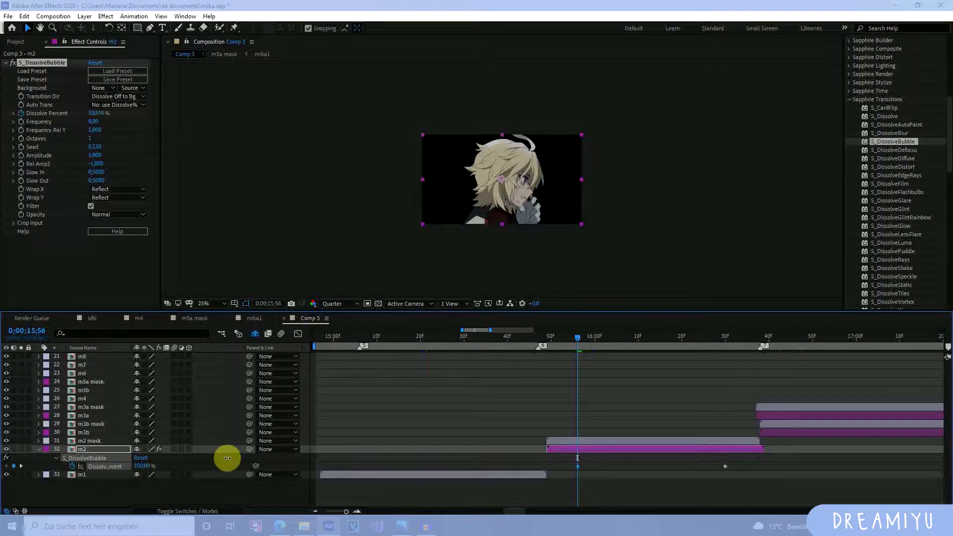
drag(560, 342, 554, 344)
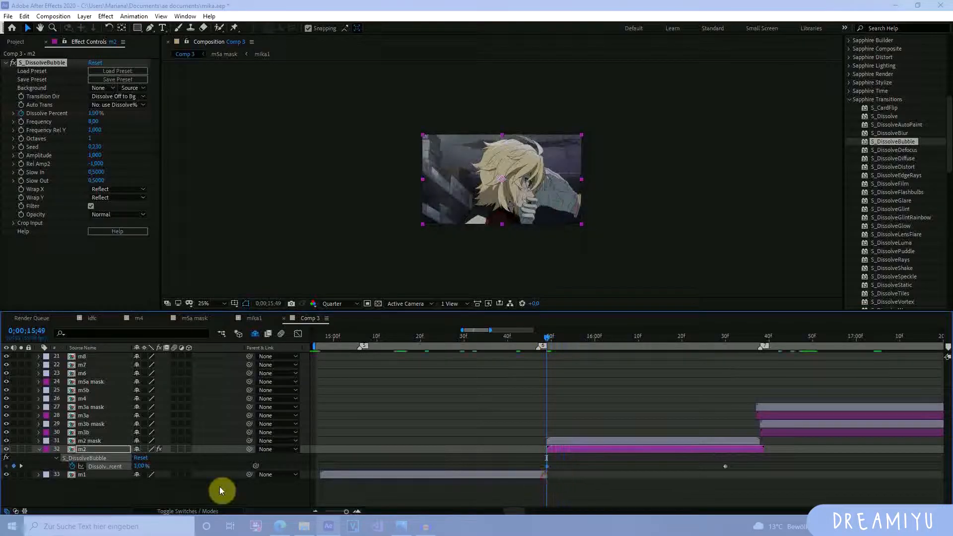
drag(140, 467, 549, 455)
Step: Copy the keyframed S_DissolveBubble effect from the m2 layer to the m1 layer
click(538, 478)
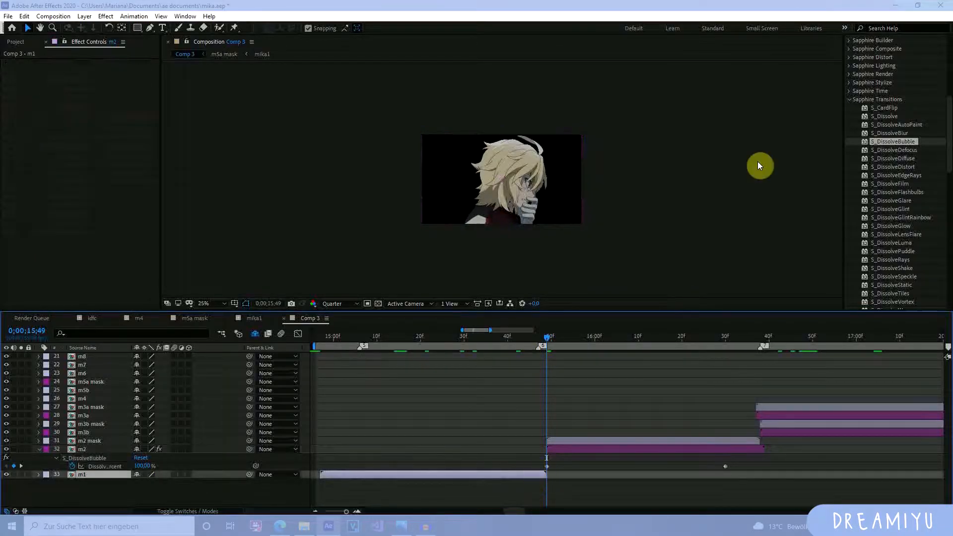
click(568, 449)
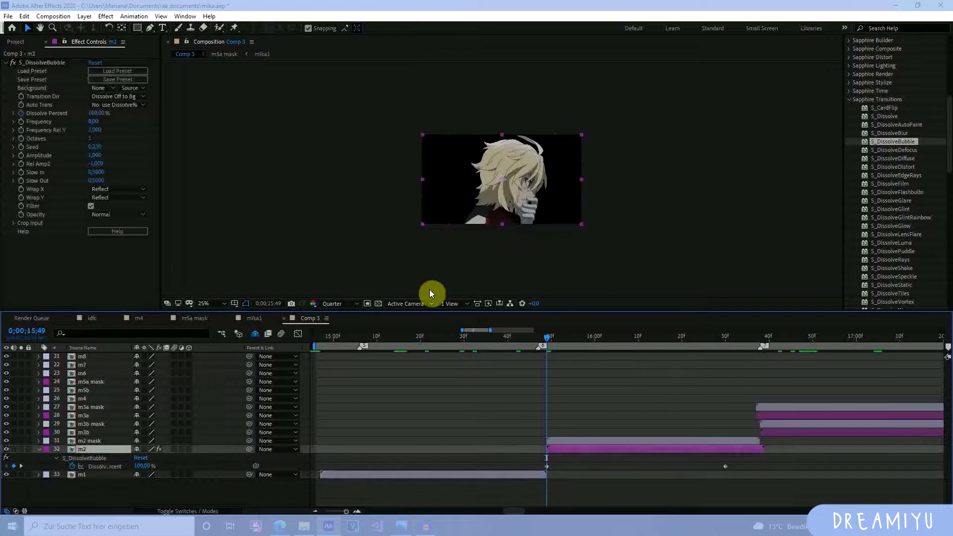
click(43, 63)
click(521, 474)
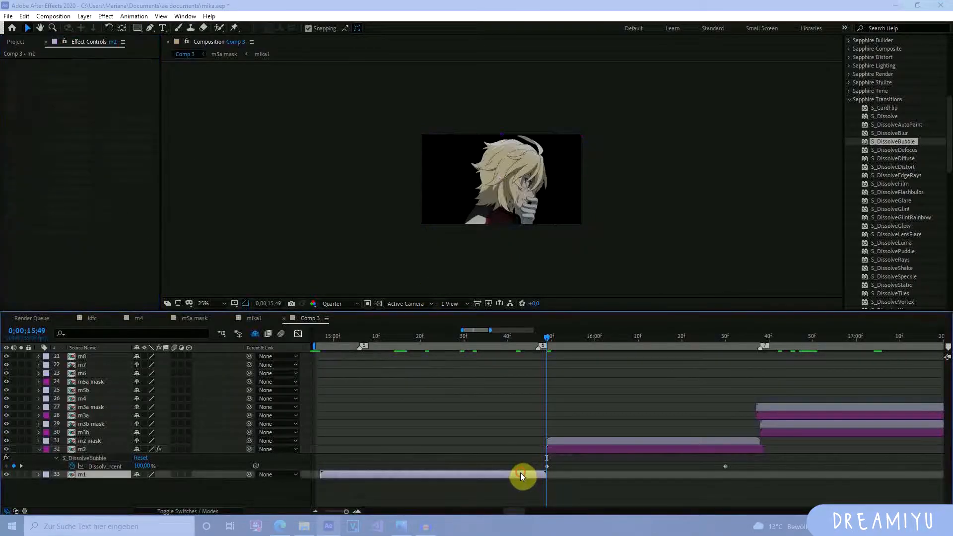
key(ctrl+v)
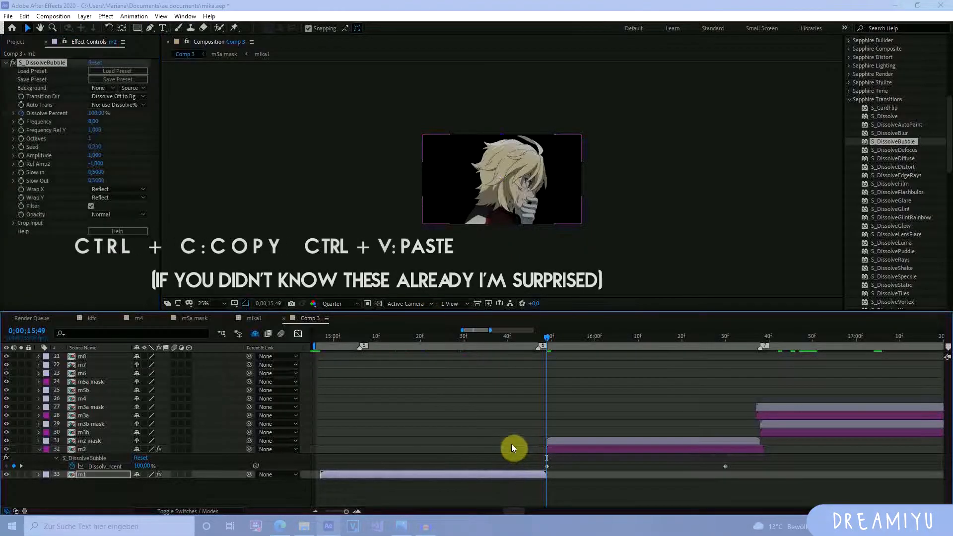
Step: Shift the m1 layer's Dissolve Percent keyframes so the last one sits at 0;00;15;49, and preview the transition
key(u)
drag(745, 495, 474, 511)
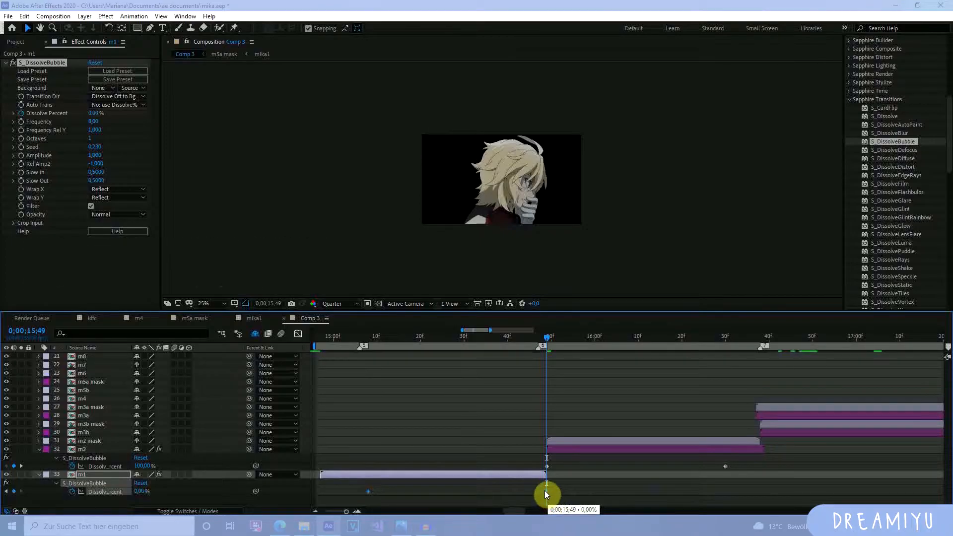
drag(532, 341, 415, 373)
key(space)
Step: Time-reverse the two Dissolve Percent keyframes on the m1 layer
drag(570, 463, 543, 499)
drag(403, 341, 470, 356)
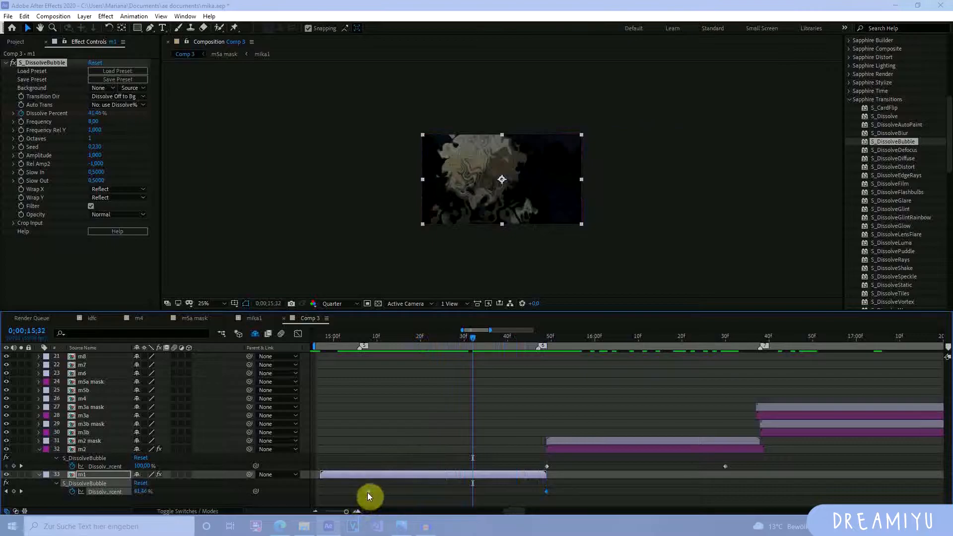
right_click(368, 492)
mouse_move(380, 486)
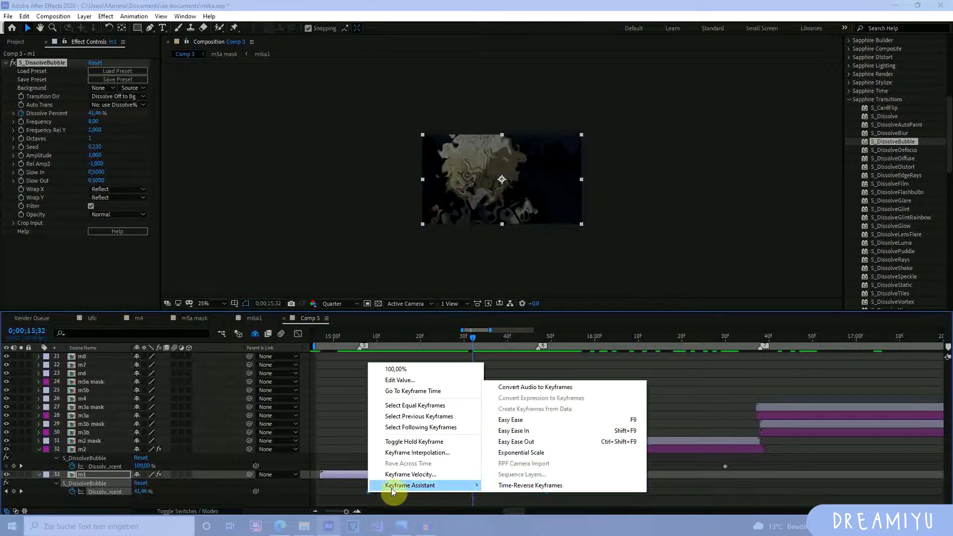
click(516, 485)
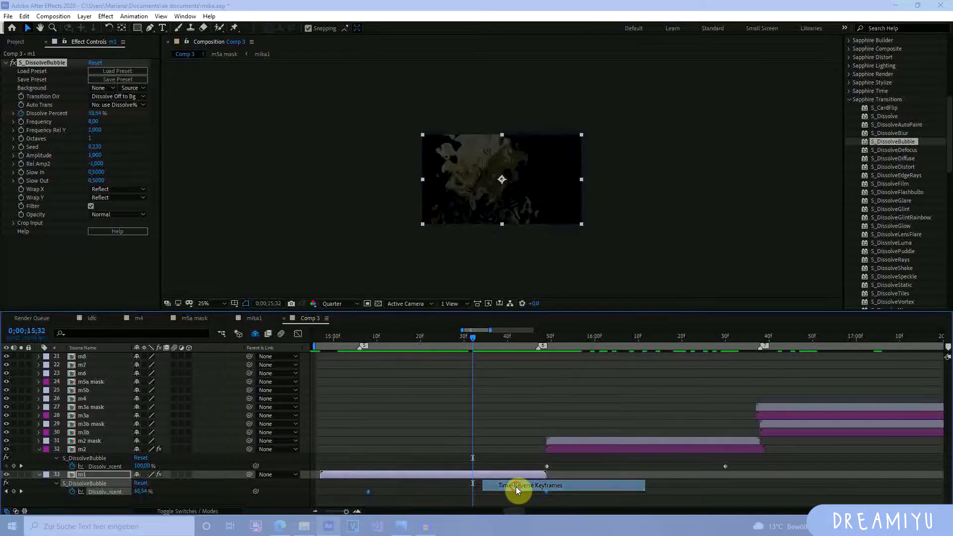
Step: Play back the m1 bubble dissolve and examine the cut to m2 at 0;00;15;49
drag(467, 339, 393, 416)
key(space)
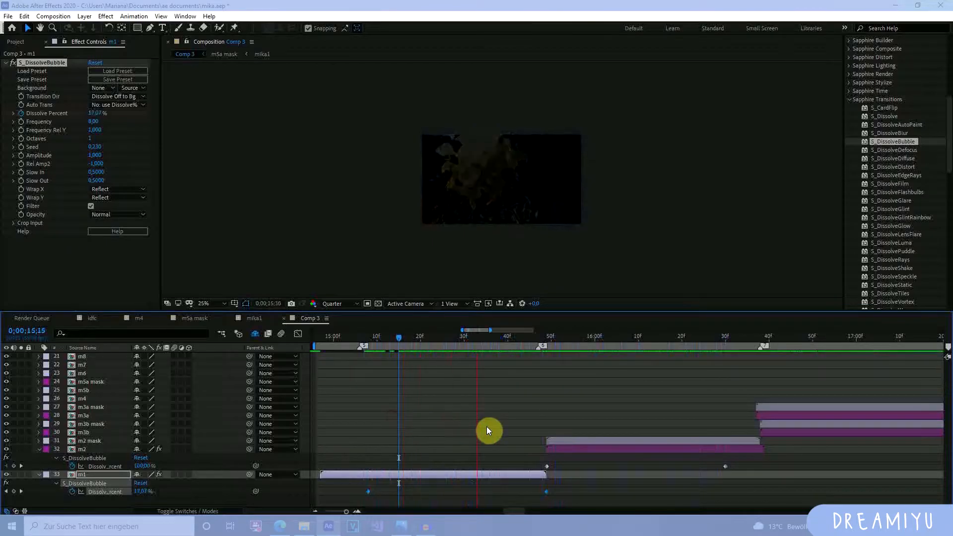
key(space)
drag(567, 337, 547, 427)
click(538, 476)
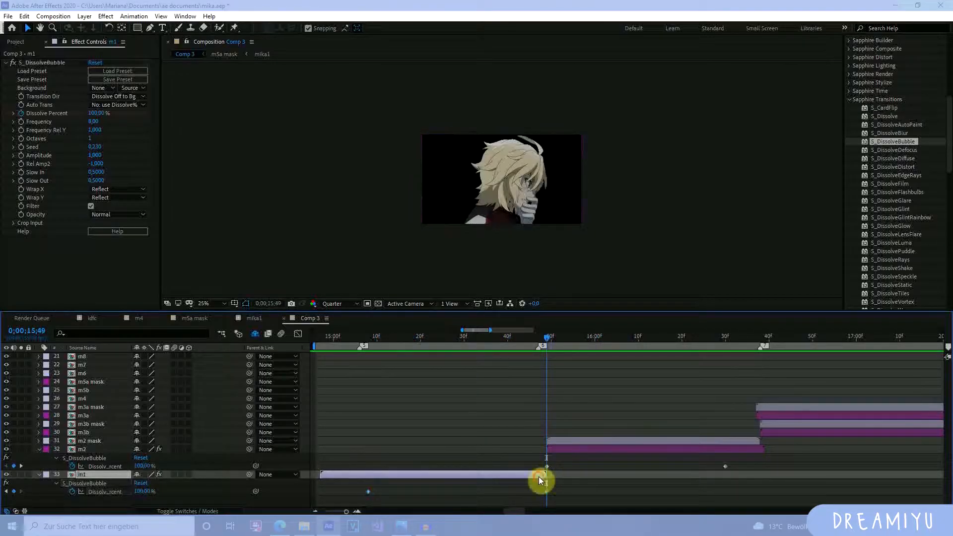
Step: Freeze the m1 layer on its last frame and disable its S_DissolveBubble effect
drag(542, 338, 525, 338)
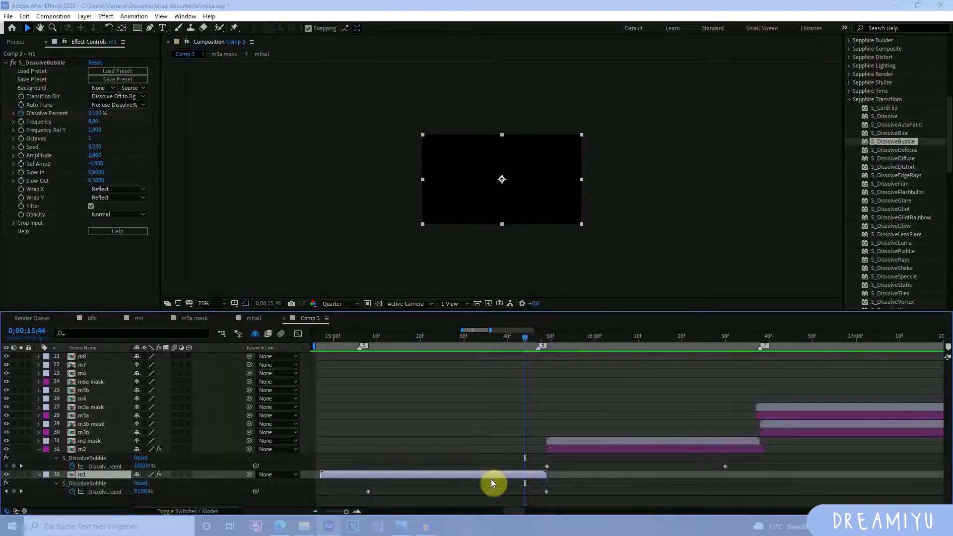
right_click(489, 474)
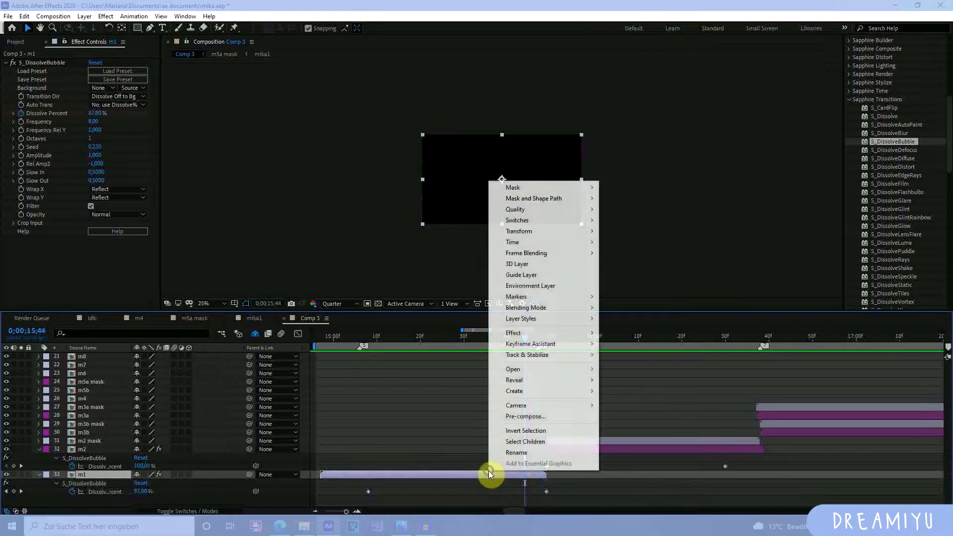
mouse_move(519, 243)
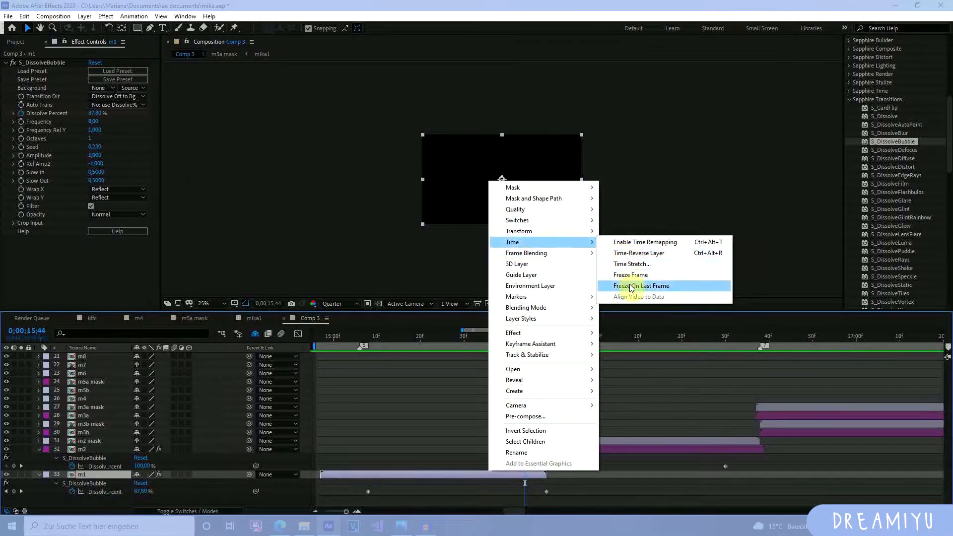
click(620, 254)
drag(525, 340, 458, 406)
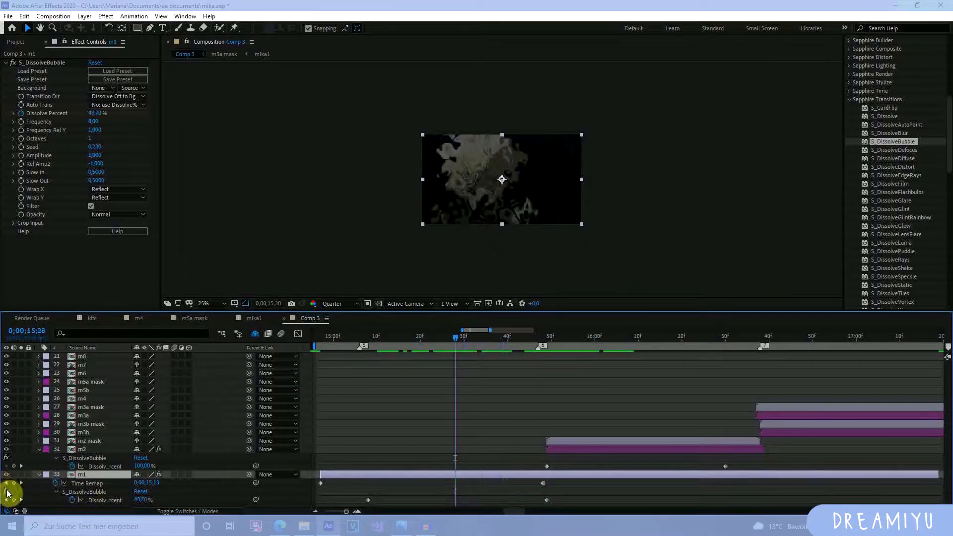
click(6, 491)
Step: Trim the end of the extended m1 layer back to 0;00;16;30
drag(513, 342, 734, 407)
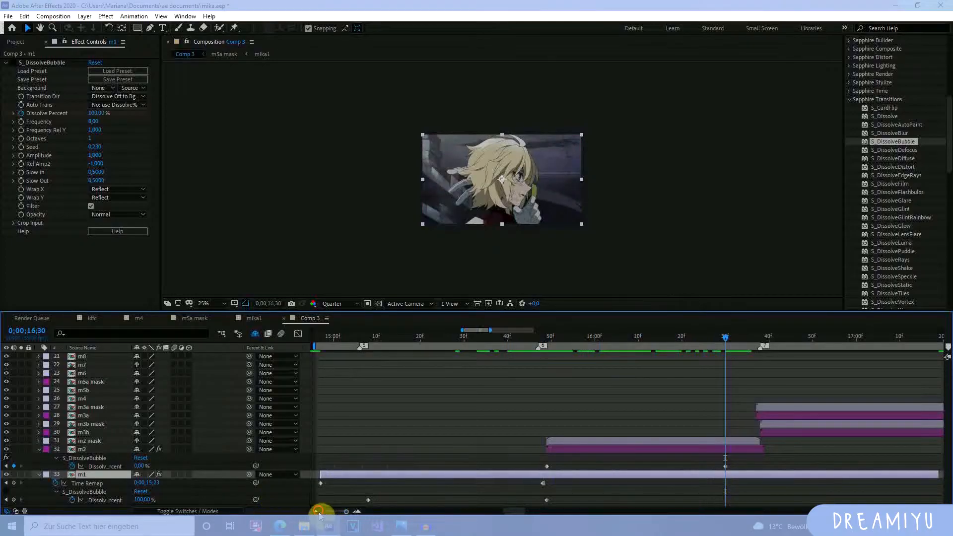
click(316, 511)
drag(776, 474, 725, 504)
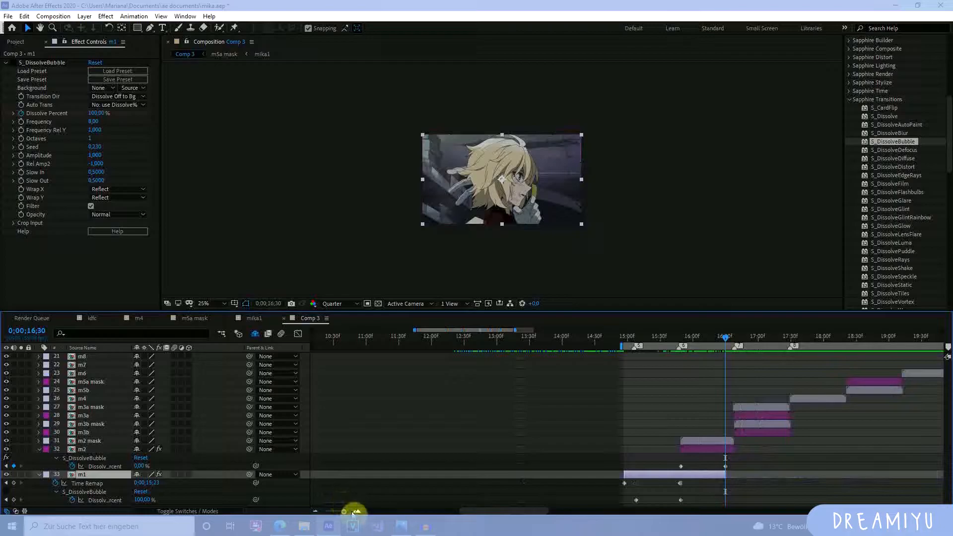
click(356, 511)
Step: Shift m1's two Dissolve Percent keyframes to line up with m2's keyframes at 0;00;15;49 and 0;00;16;30
click(736, 466)
click(546, 500)
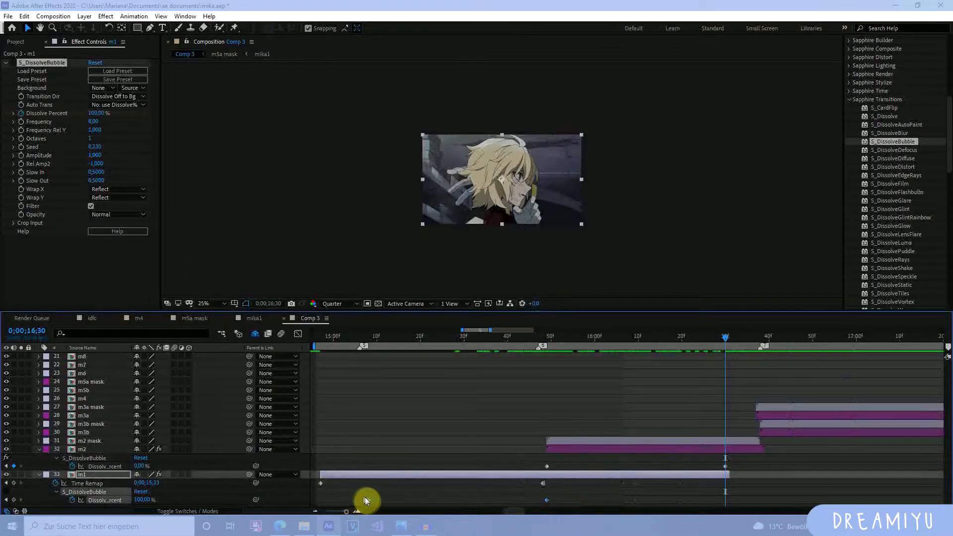
drag(546, 501, 543, 505)
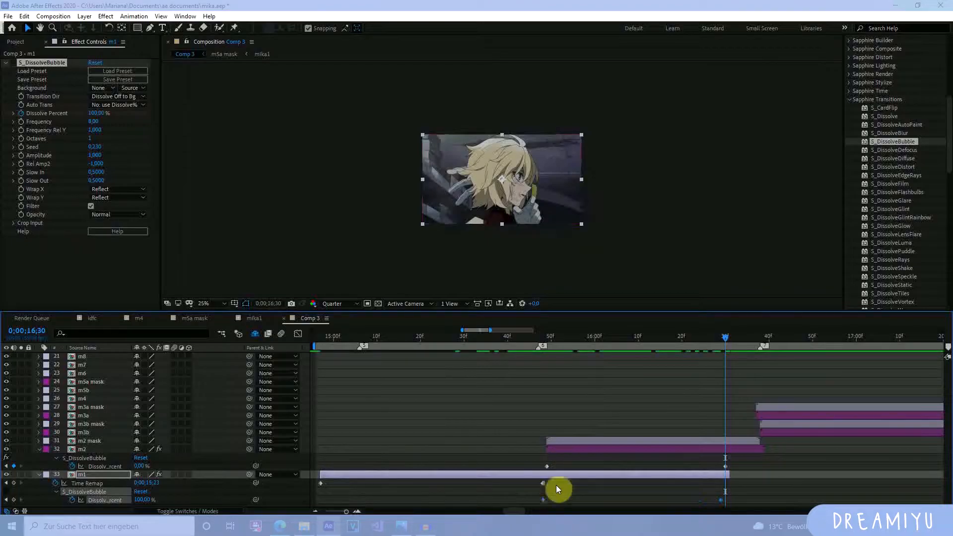
Step: Apply Easy Ease to the Dissolve Percent keyframes of both m1 and m2, and preview the transition
drag(543, 335, 764, 462)
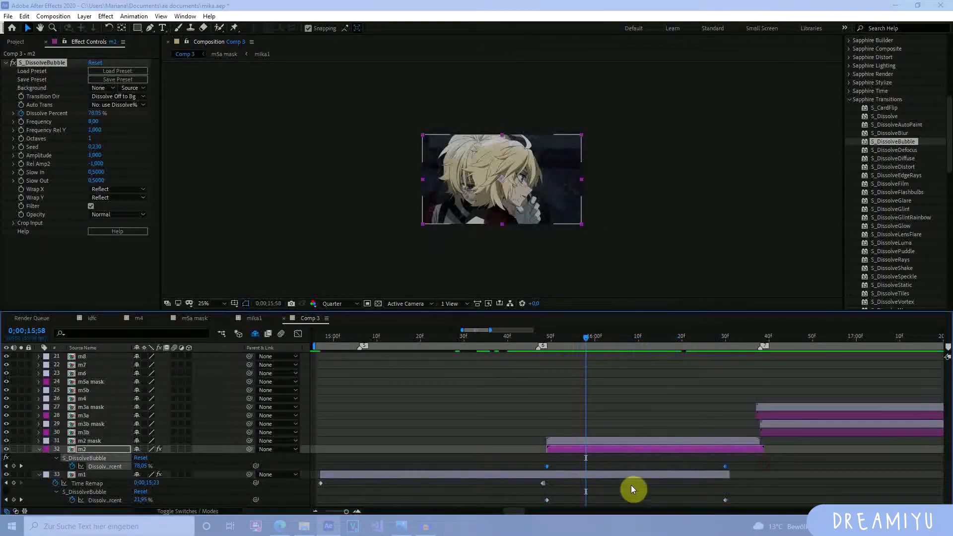
drag(538, 502, 774, 498)
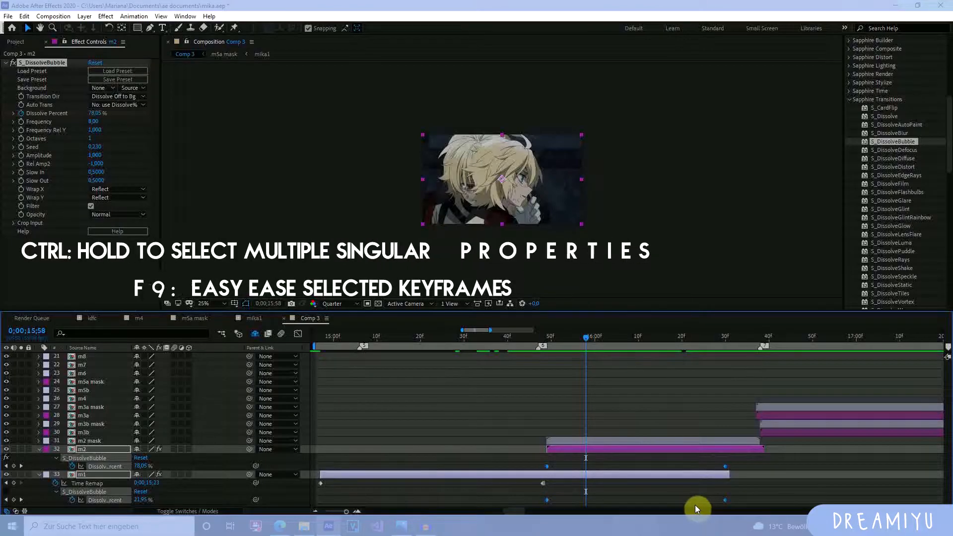
key(F9)
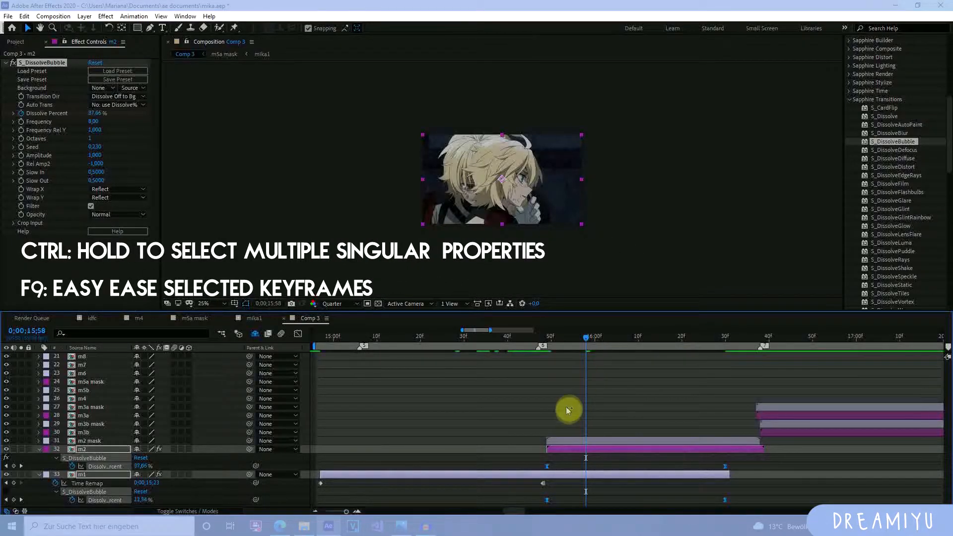
drag(586, 340, 383, 368)
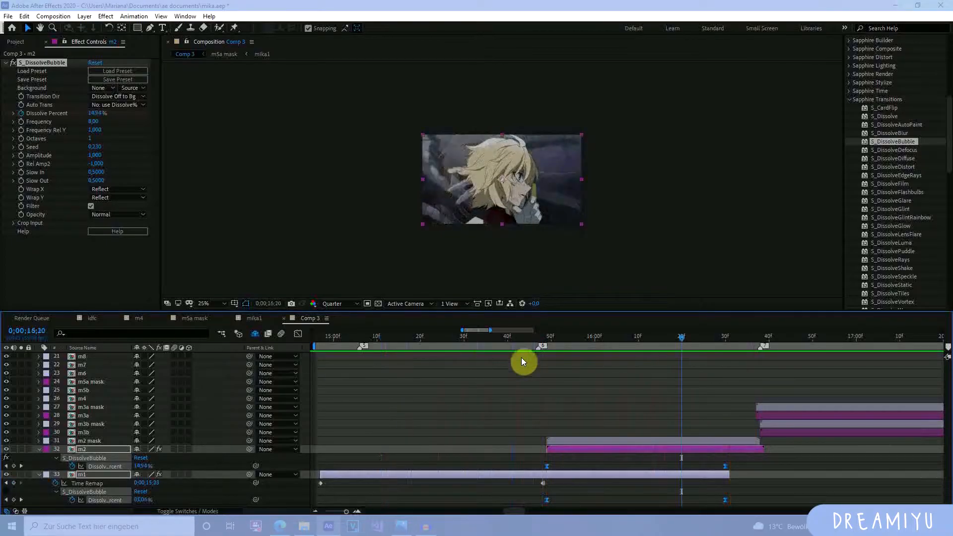
Step: Apply the Sapphire S_DissolveEdgeRays effect to the m3a mask layer at 0;00;16;46
click(898, 167)
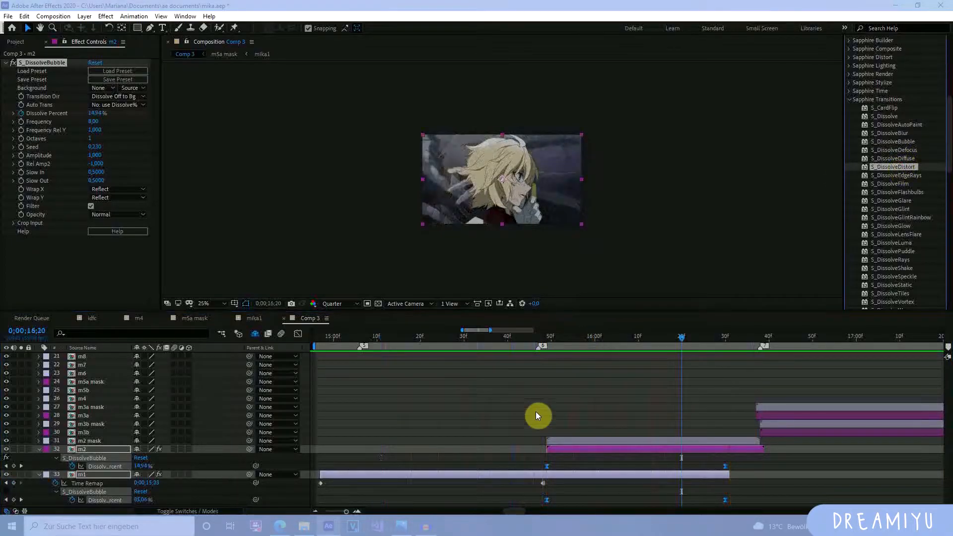
drag(674, 335, 668, 427)
click(888, 176)
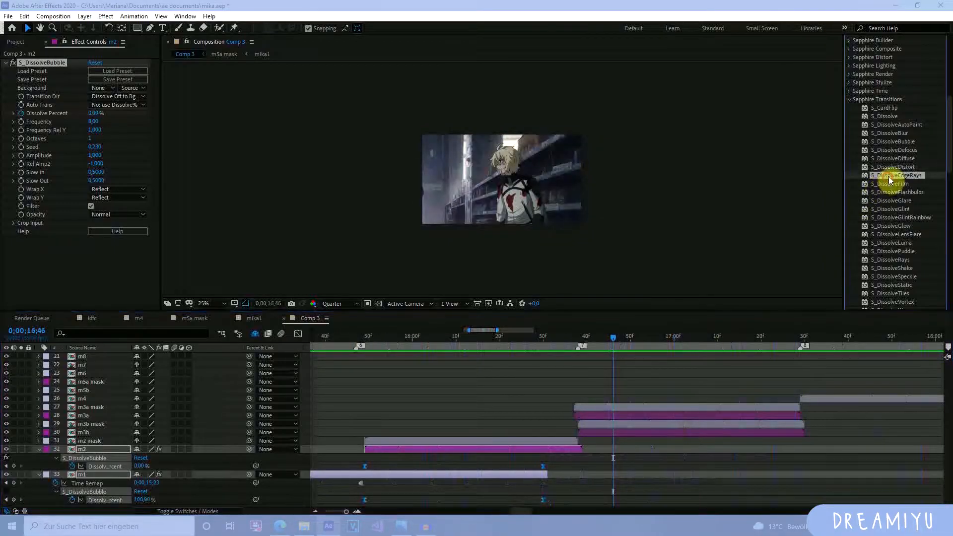
drag(894, 177, 648, 407)
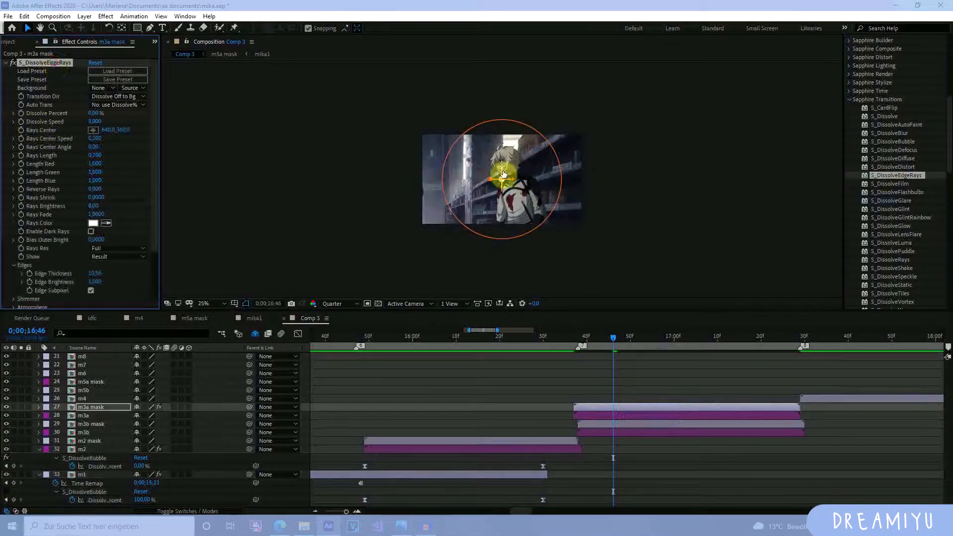
Step: Set the edge rays' Dissolve Percent to 50% and place Rays Center beside the frame at -560, 296
drag(503, 179, 513, 159)
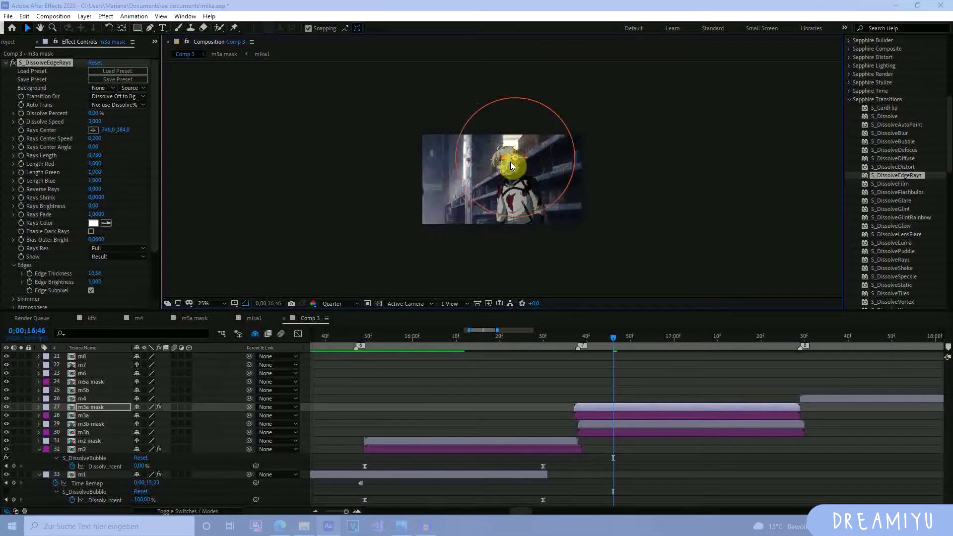
drag(95, 113, 123, 129)
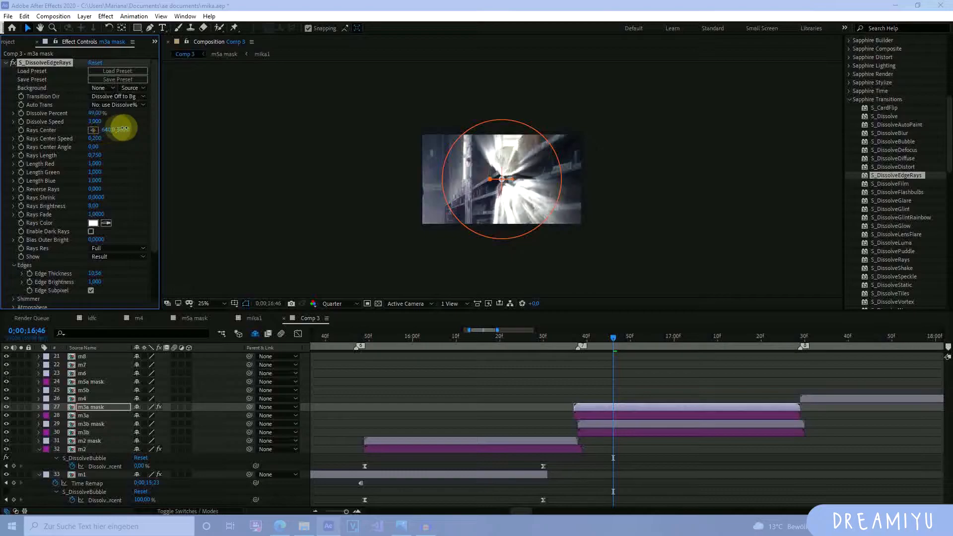
drag(507, 163, 395, 193)
click(92, 131)
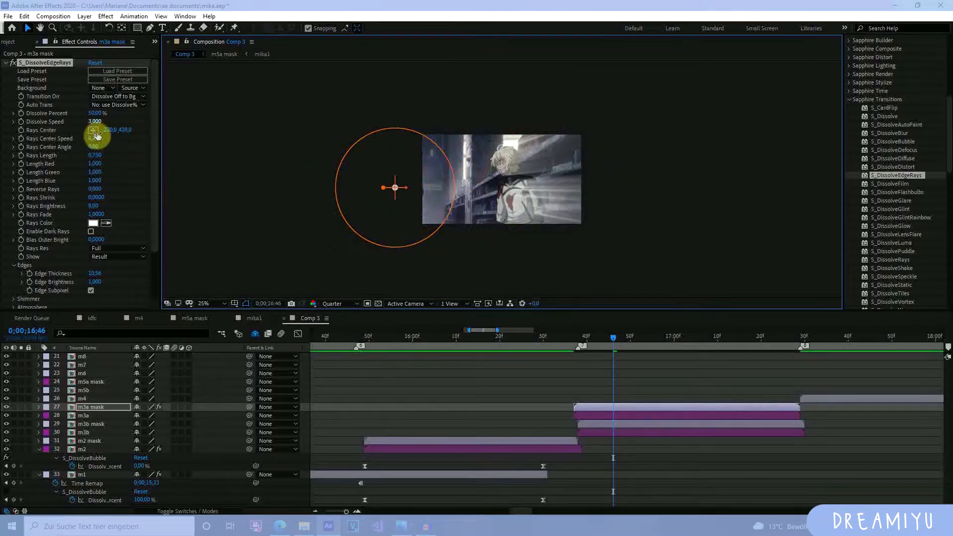
drag(421, 199, 338, 187)
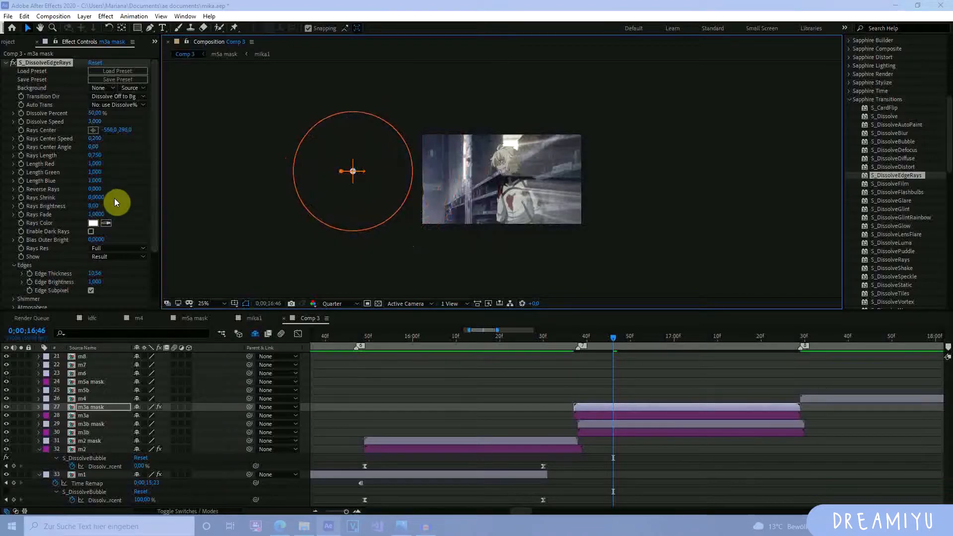
Step: Try S_DissolveBlur on the m4 layer with Dissolve Percent at 53%, and delete the effect
click(621, 424)
drag(865, 133, 841, 398)
click(852, 337)
drag(95, 114, 132, 127)
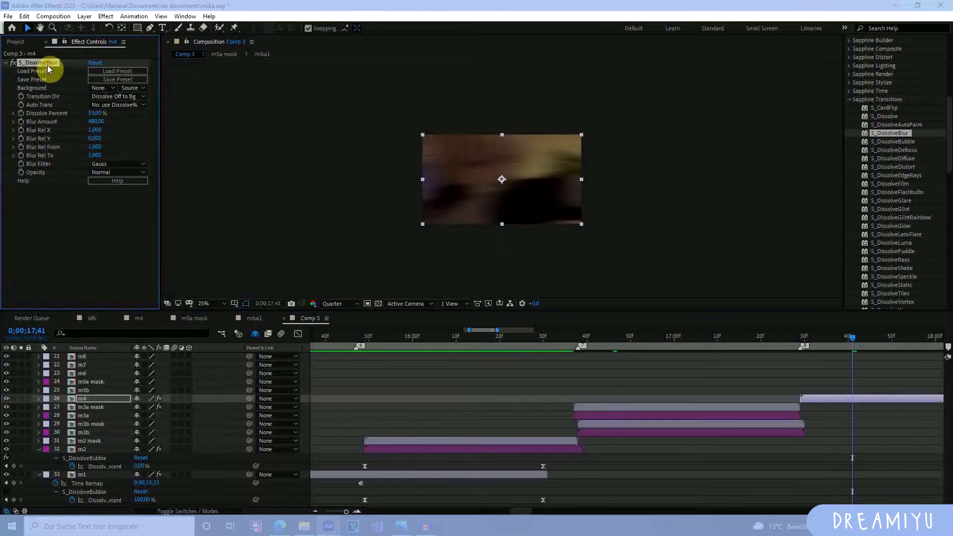
key(Delete)
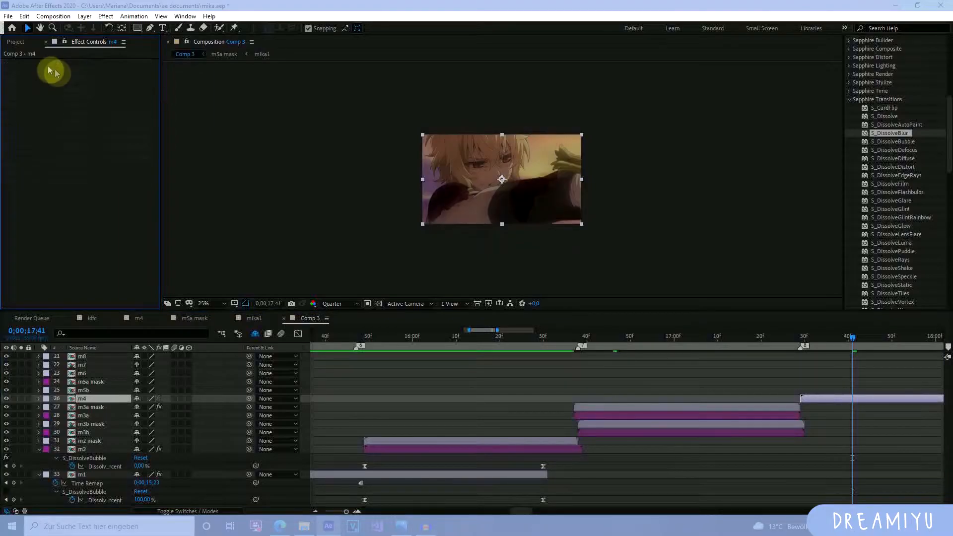
Step: Hide the m3a, m3b mask and m3b layers to isolate the m3a mask layer around 0;00;17;02
click(675, 348)
click(669, 415)
click(662, 406)
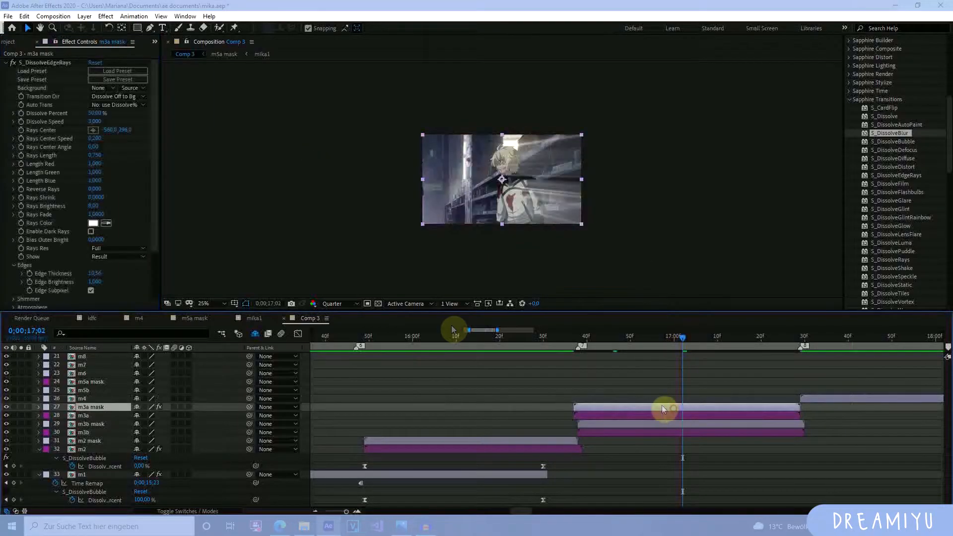
click(7, 414)
click(8, 426)
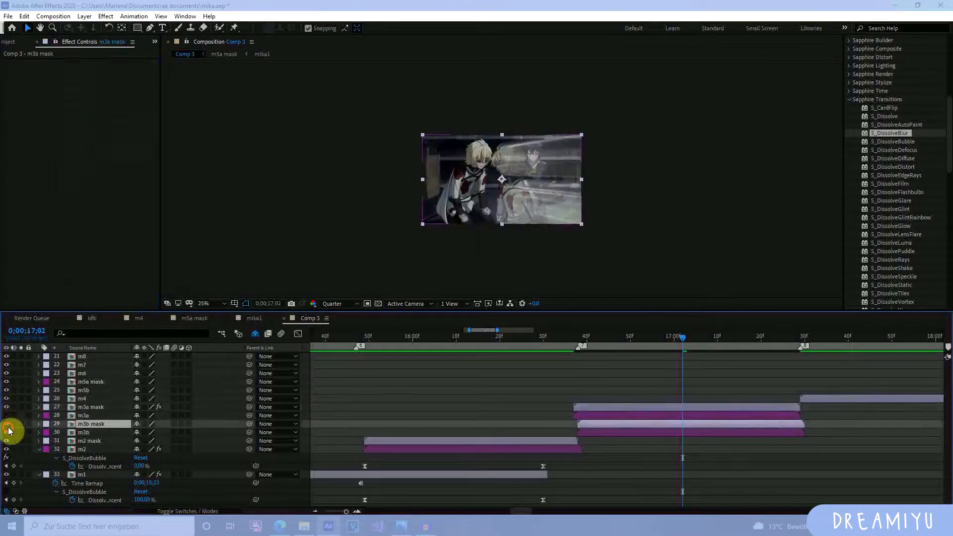
click(7, 432)
Step: Try an edge rays Dissolve Percent of 0% on the m3a mask layer, and undo the change
click(672, 407)
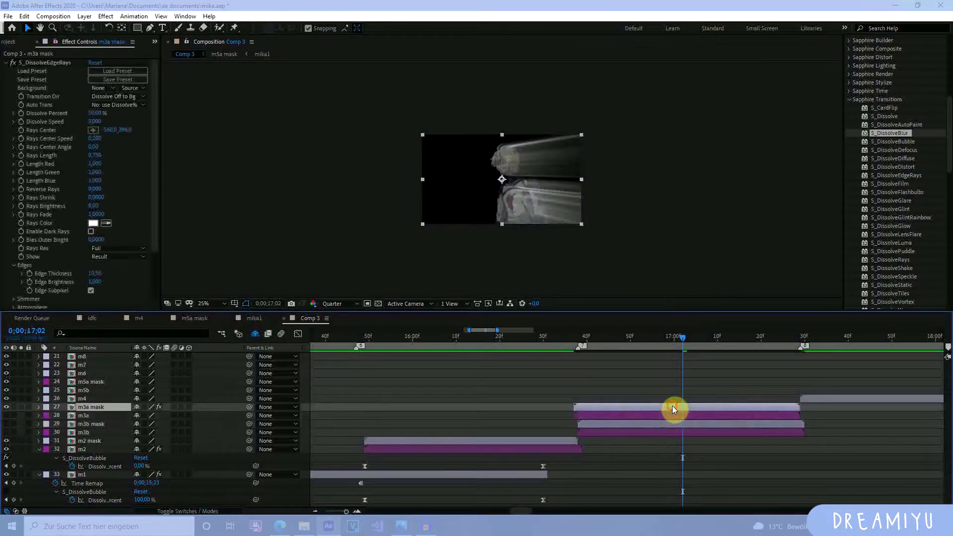
drag(89, 117, 50, 126)
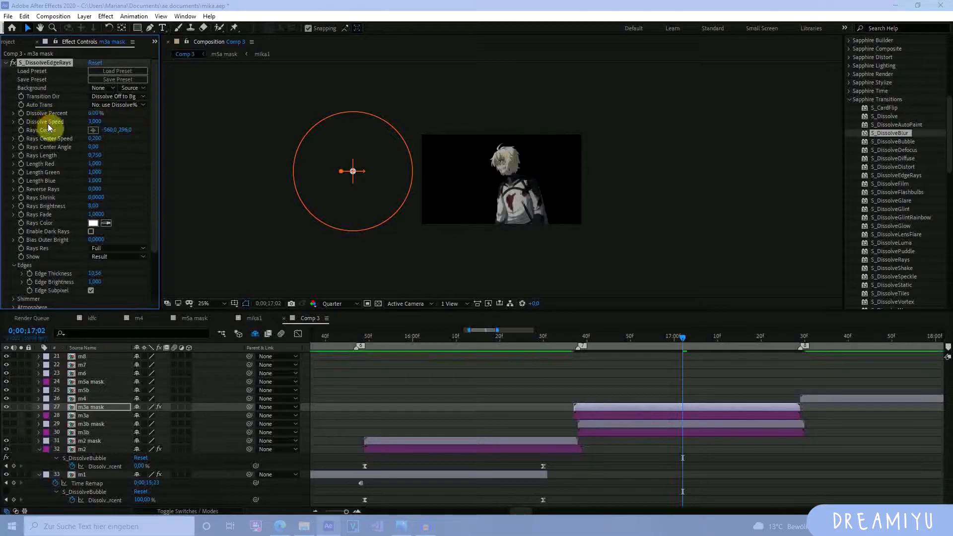
key(ctrl+z)
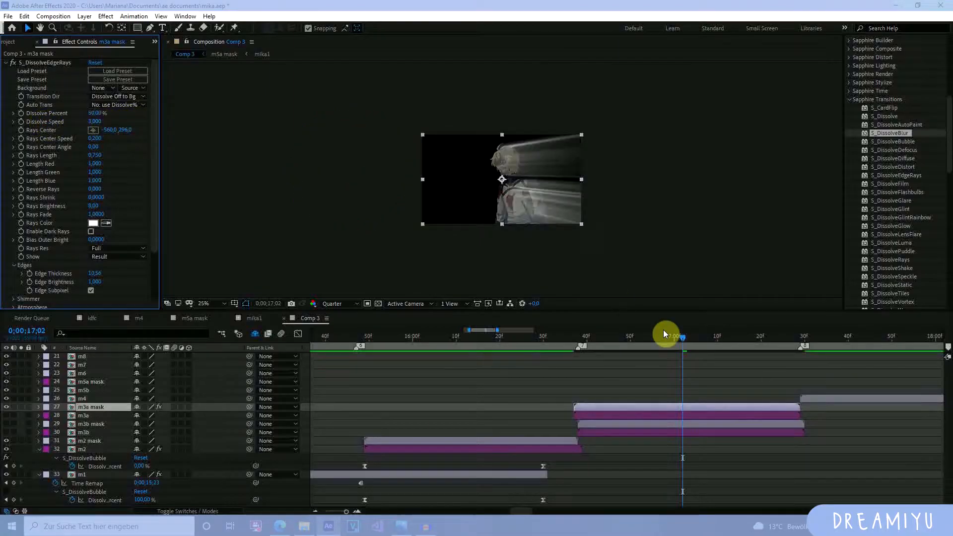
Step: Try S_DissolveGlow on the m4 layer with Dissolve Percent at 88% and 43%, and delete the effect
drag(664, 331, 700, 407)
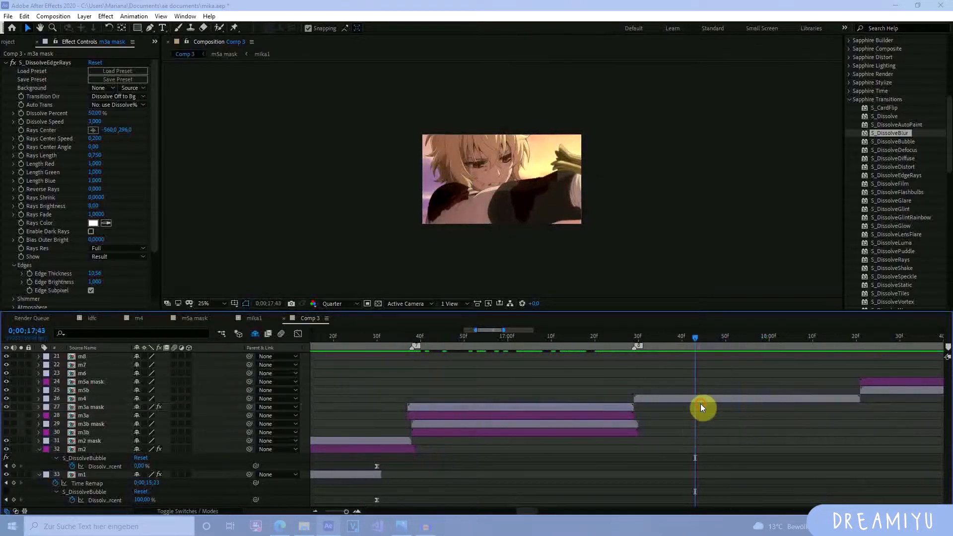
click(700, 404)
scroll(917, 238, down, 2)
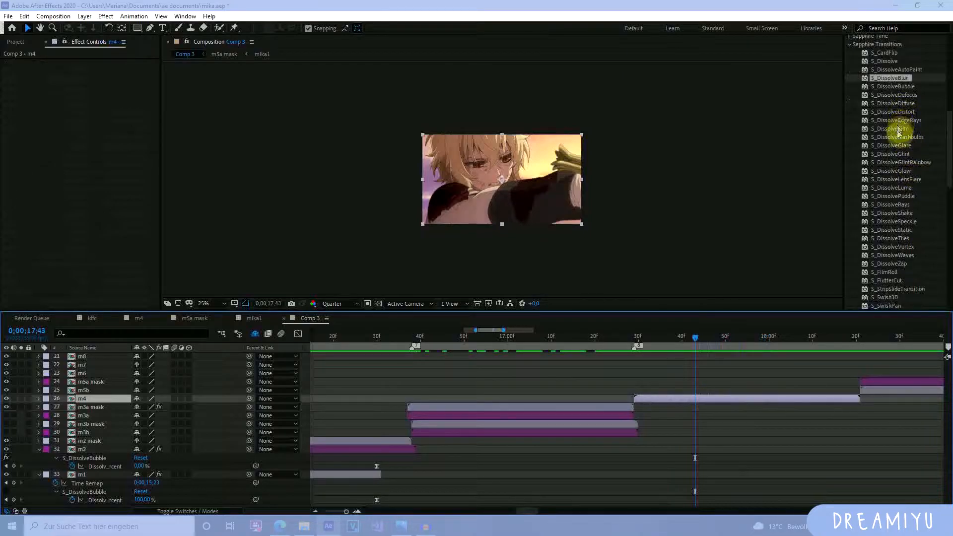
drag(893, 174, 680, 404)
click(92, 117)
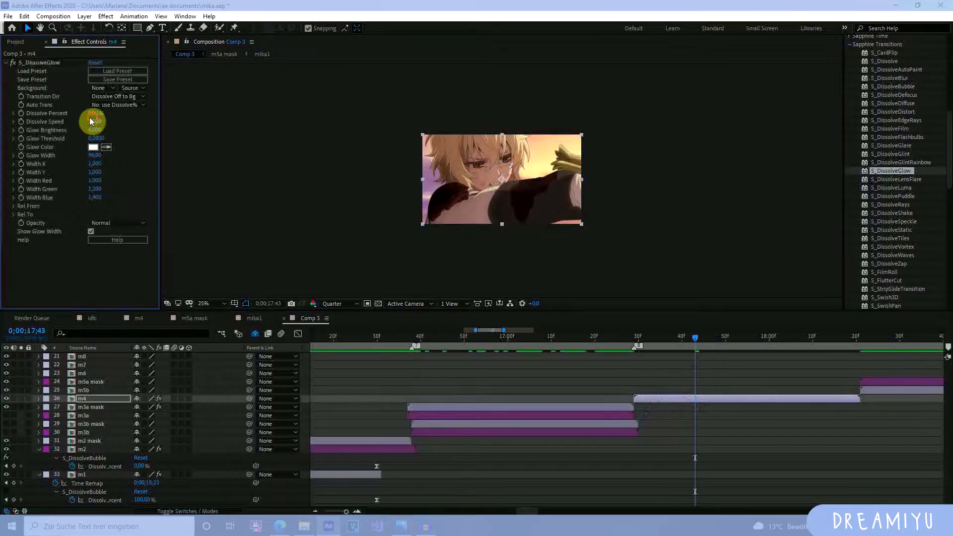
drag(112, 122, 255, 145)
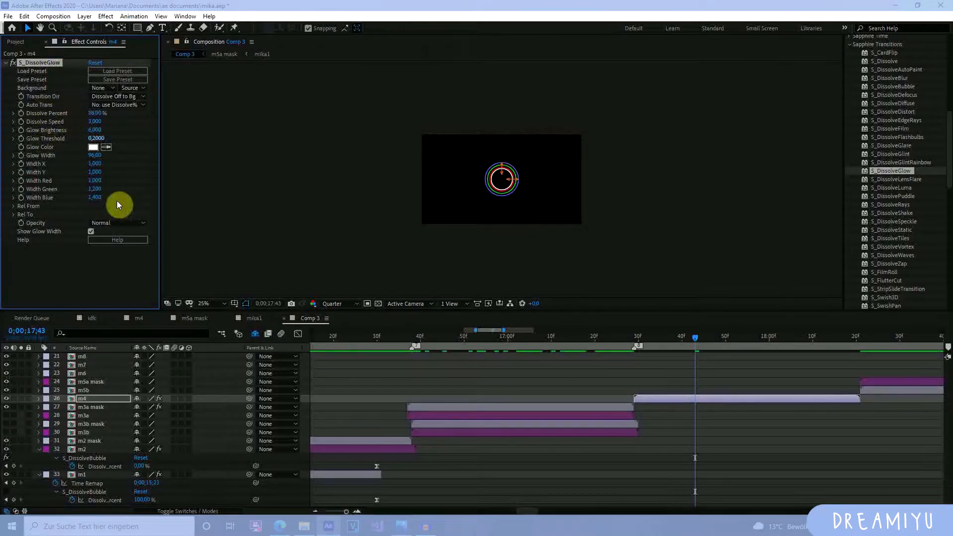
drag(96, 113, 48, 87)
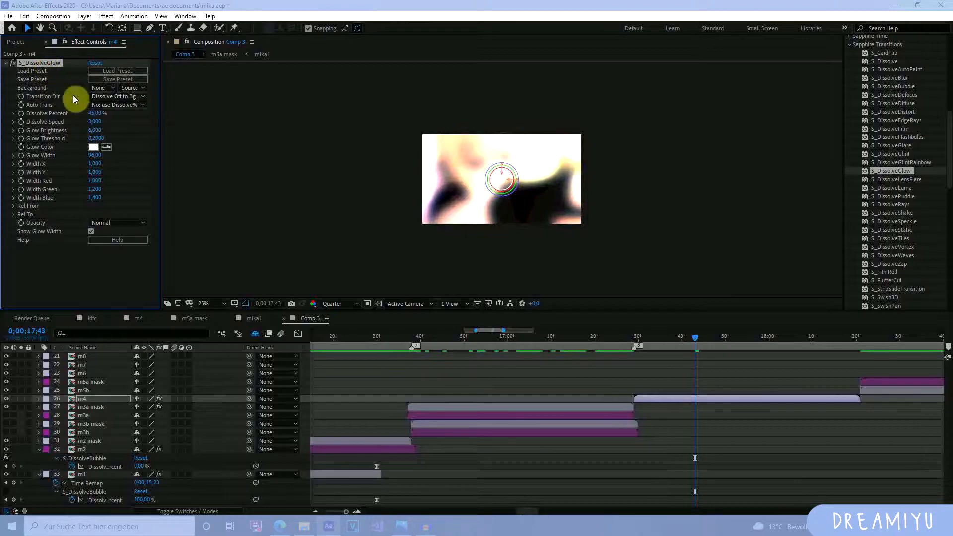
key(Delete)
Step: Apply S_DissolveTiles to the m4 layer with Dissolve Percent at 14% and Scramble Rel Y at 0.5
click(900, 179)
scroll(902, 198, down, 2)
click(895, 182)
drag(891, 185, 695, 399)
click(93, 114)
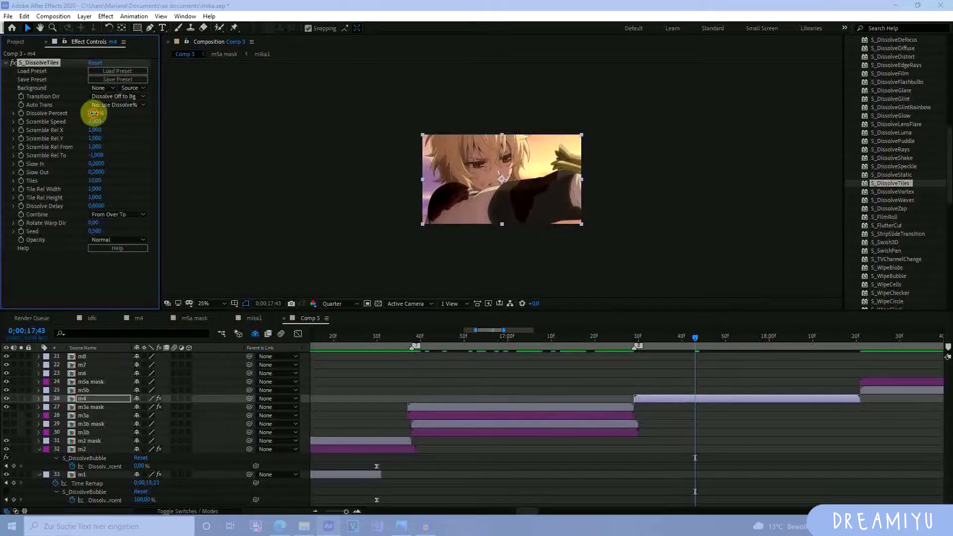
drag(93, 113, 79, 143)
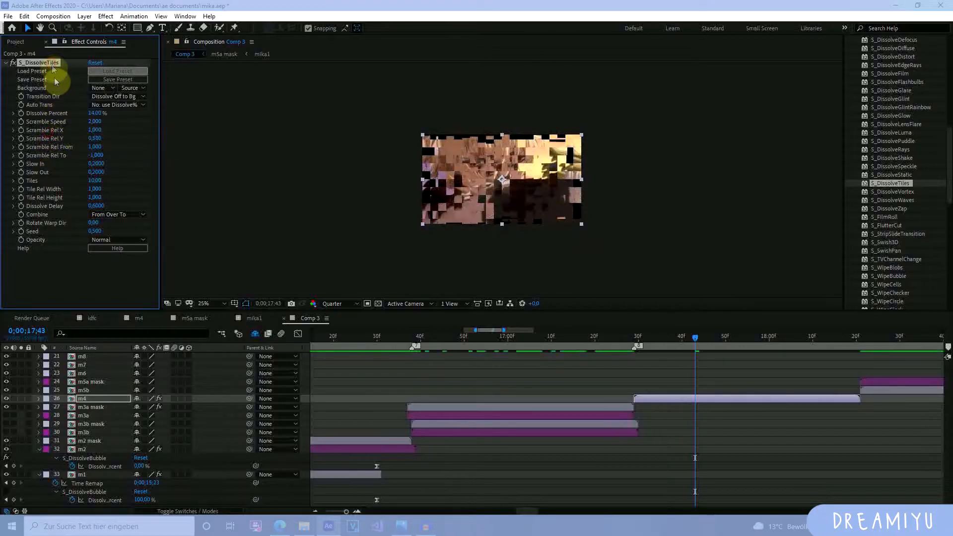
Step: Delete S_DissolveTiles from the m4 layer, and try S_DissolveShake with Dissolve Percent at 23% and a raised Amplitude before deleting it too
key(Delete)
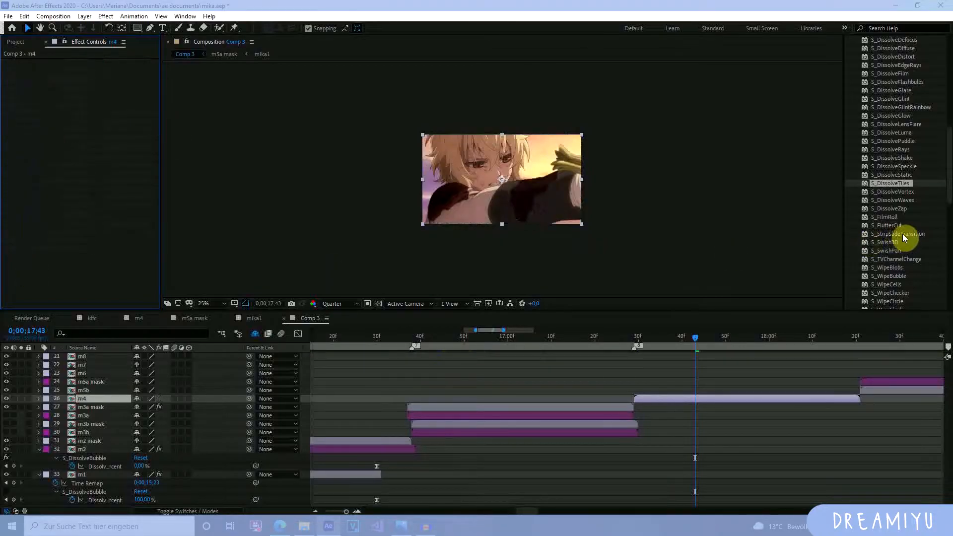
scroll(901, 232, up, 1)
drag(895, 188, 705, 394)
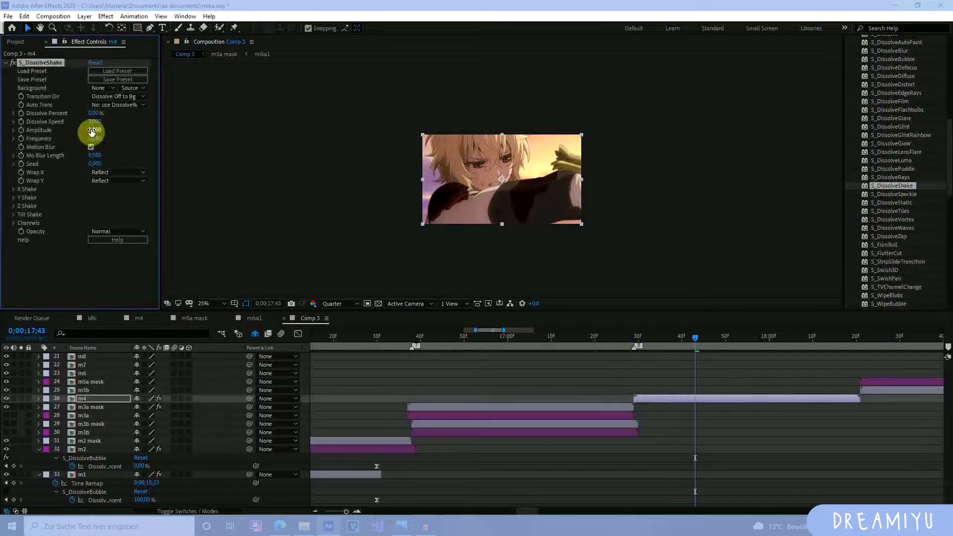
drag(94, 113, 108, 132)
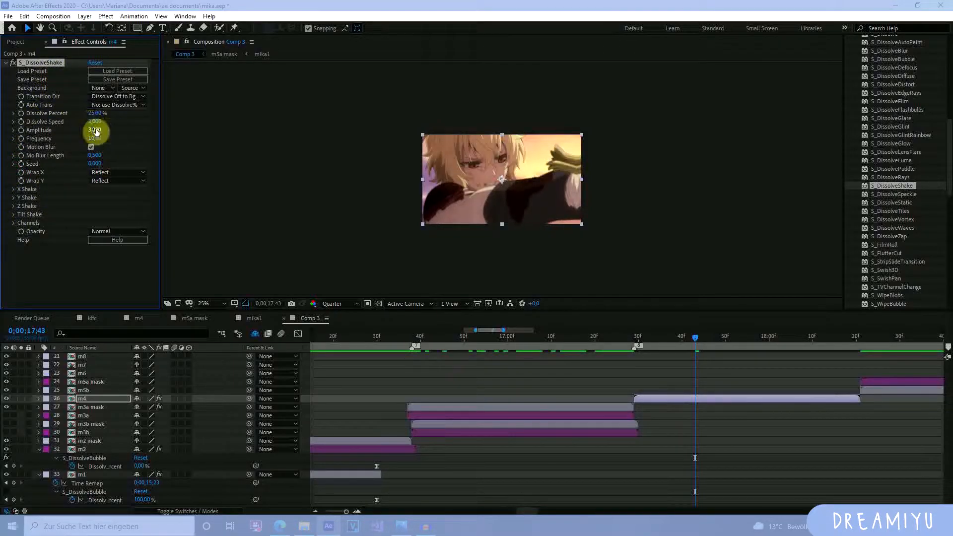
drag(93, 132, 102, 135)
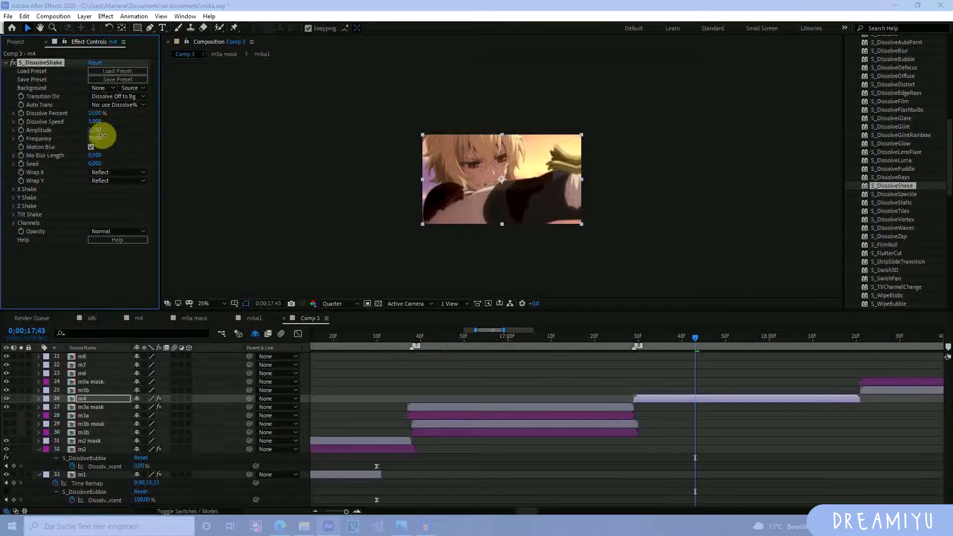
click(111, 135)
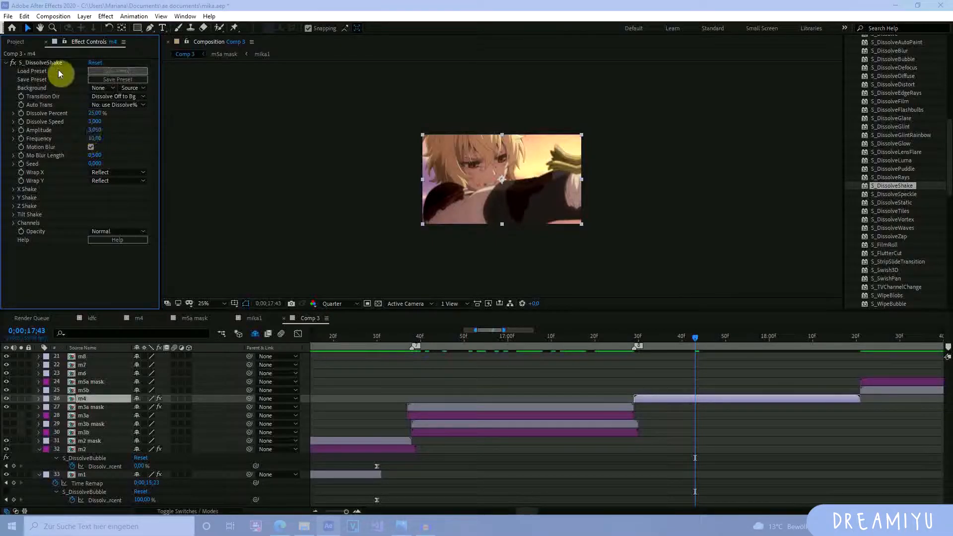
click(44, 65)
key(Delete)
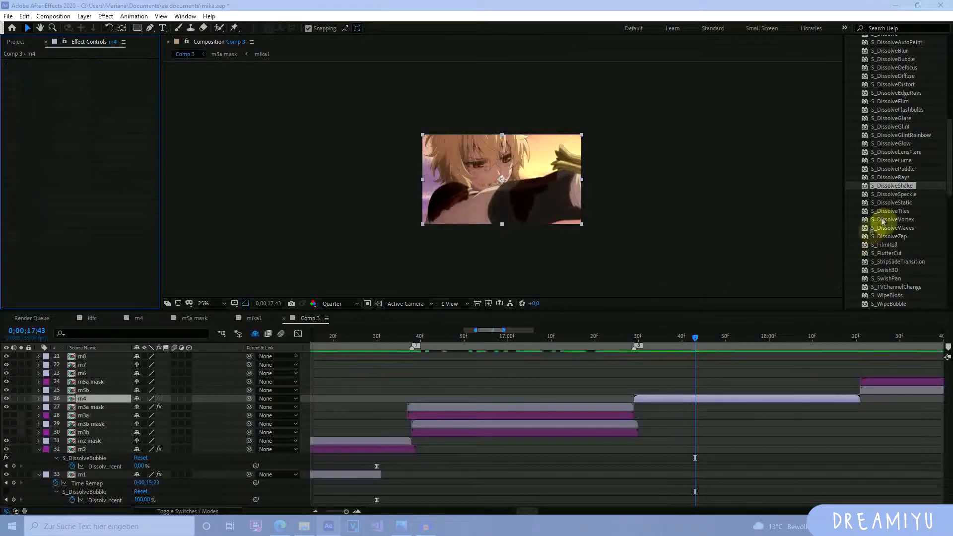
Step: Unhide the m3a layer beneath the m3a mask layer around 0;00;16;45
scroll(895, 227, up, 3)
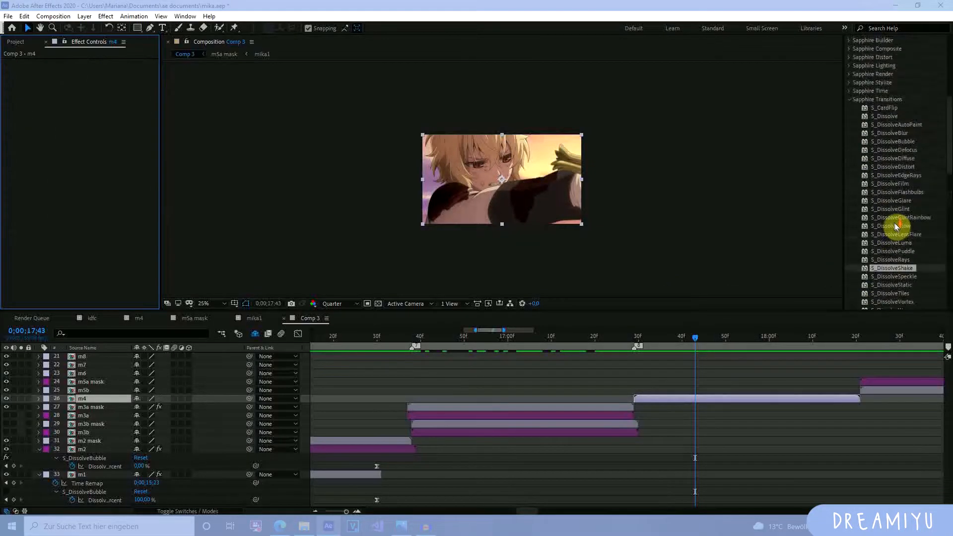
drag(578, 341, 483, 403)
click(472, 408)
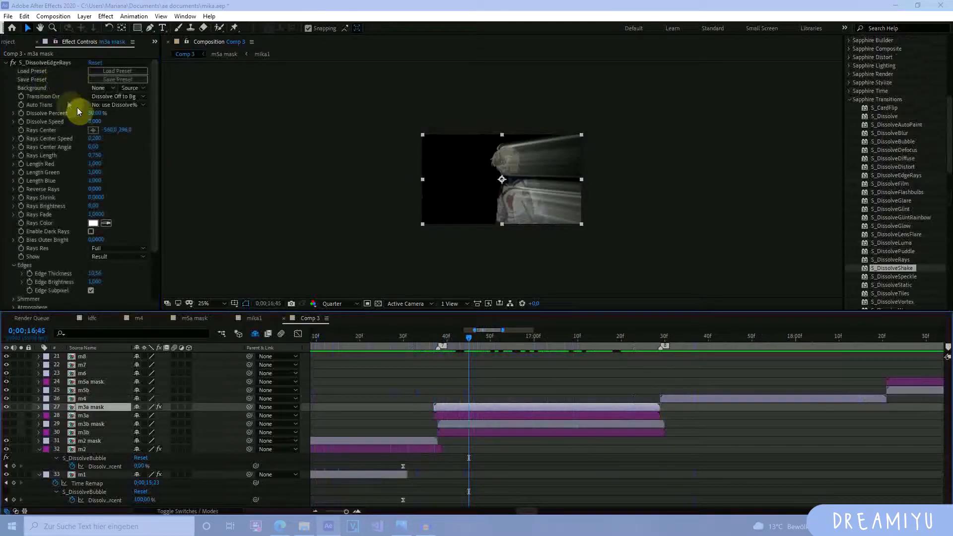
click(42, 132)
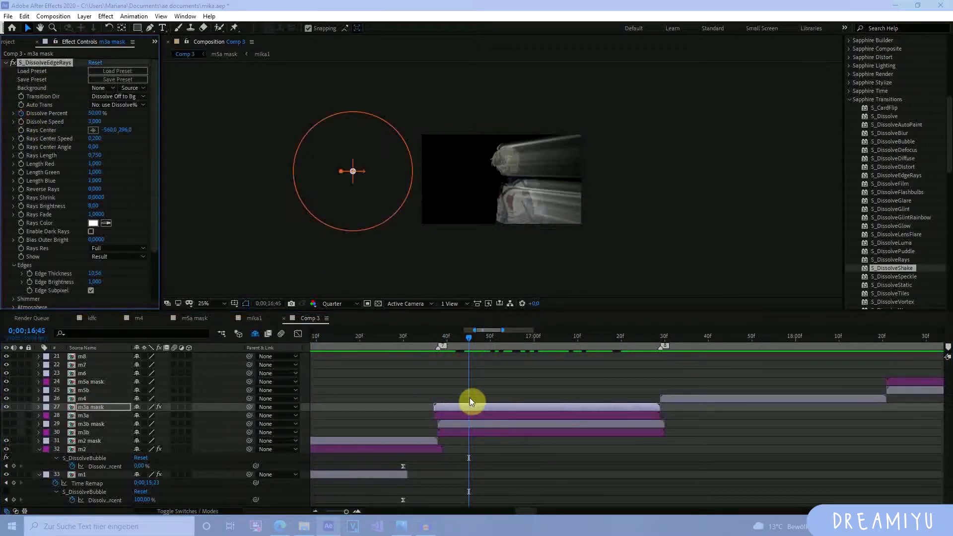
click(6, 415)
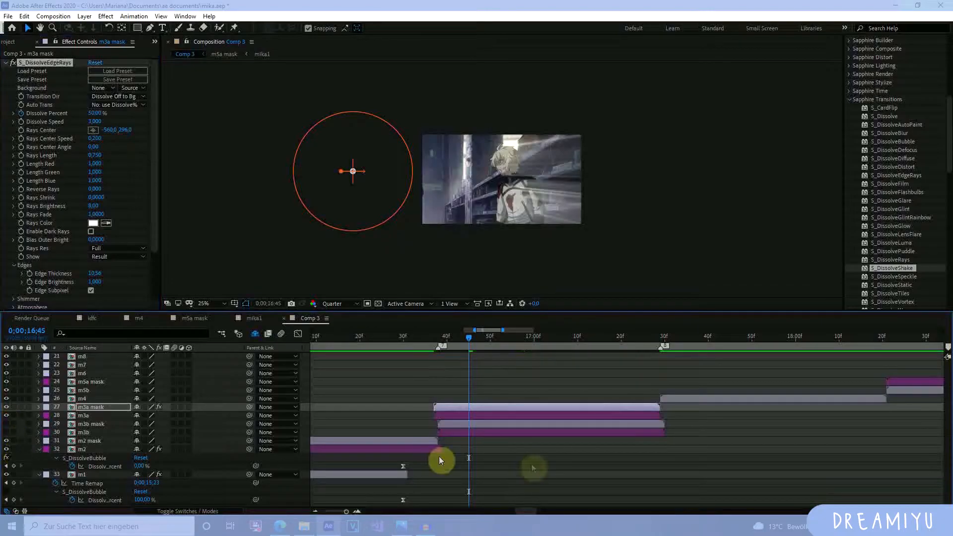
Step: Reveal the m3a mask layer's edge rays keyframes and key Dissolve Percent at 100% at 0;00;16;39
click(406, 442)
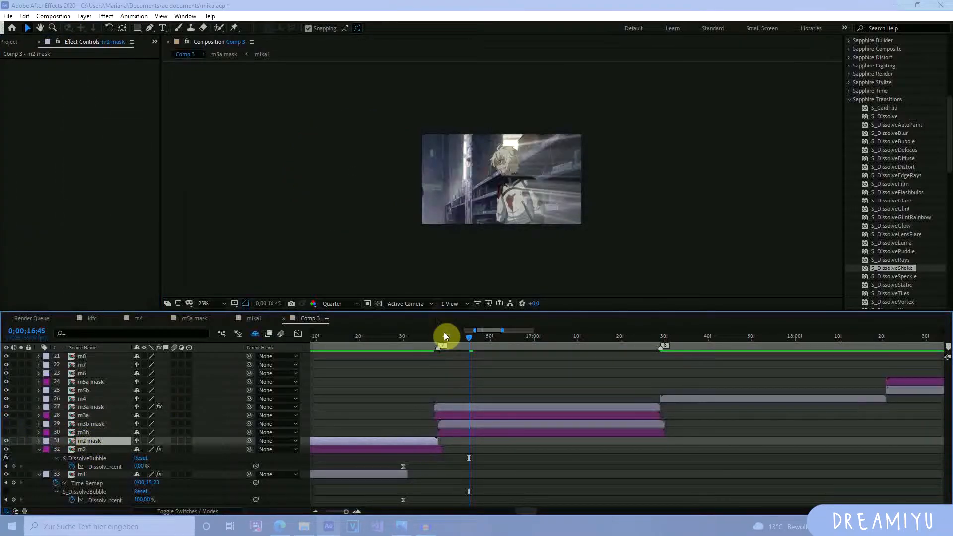
click(494, 413)
click(494, 406)
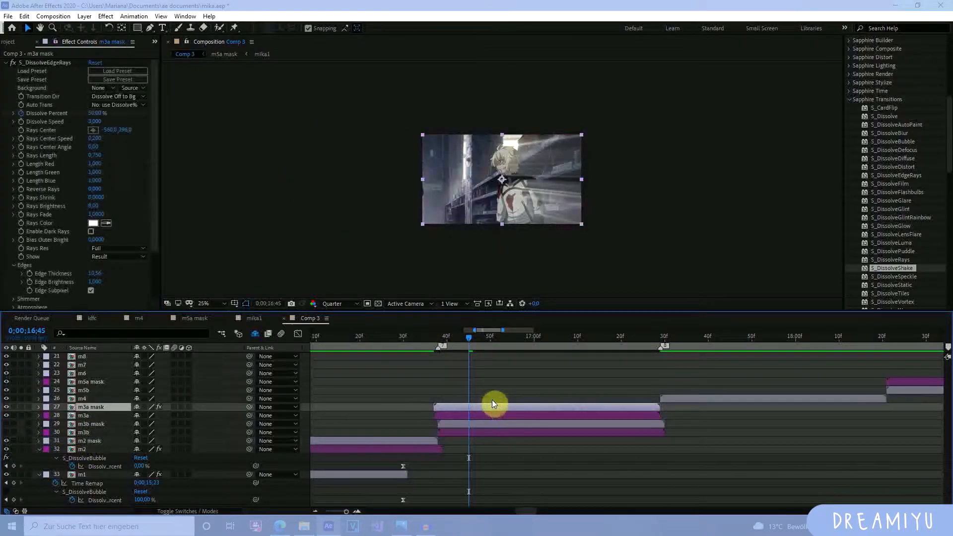
key(u)
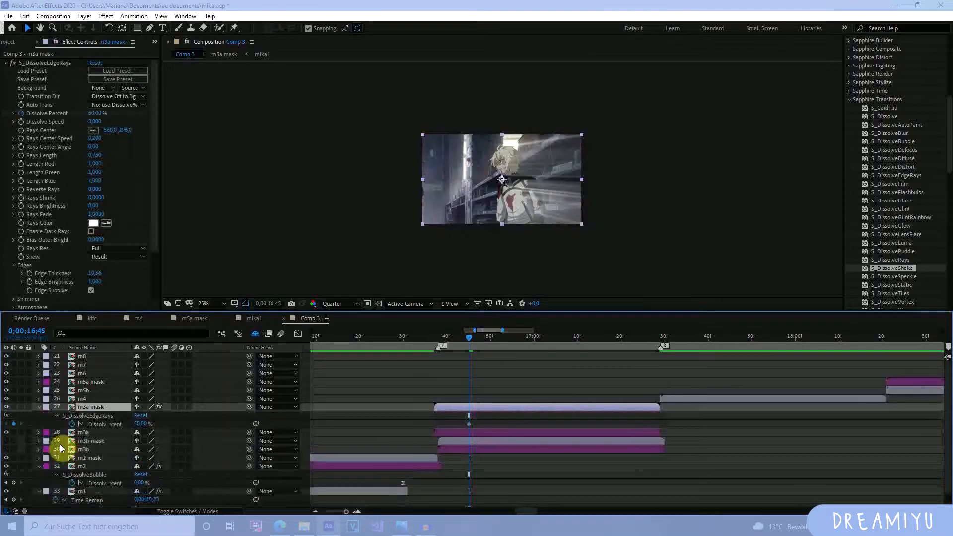
mouse_move(141, 424)
mouse_down()
mouse_move(181, 421)
mouse_move(102, 440)
mouse_move(140, 422)
mouse_up()
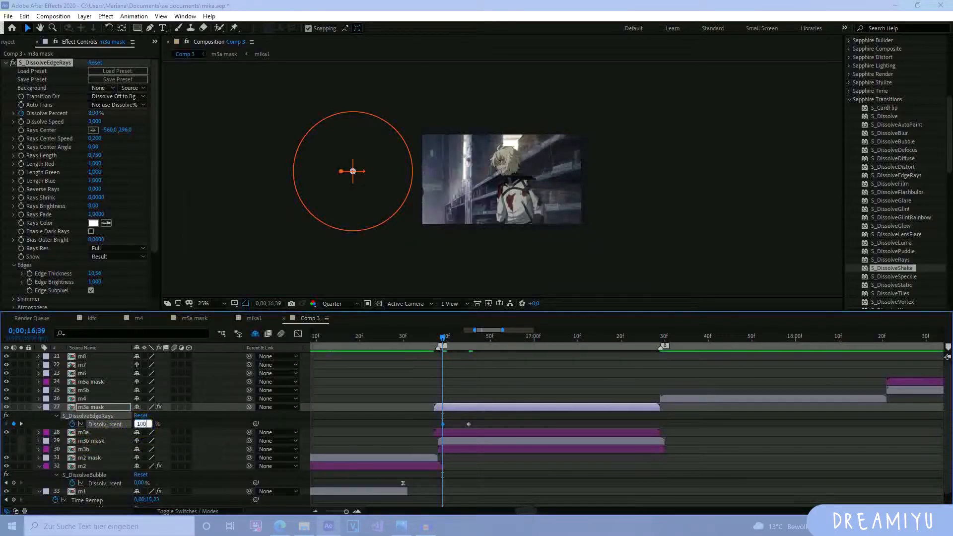
click(222, 435)
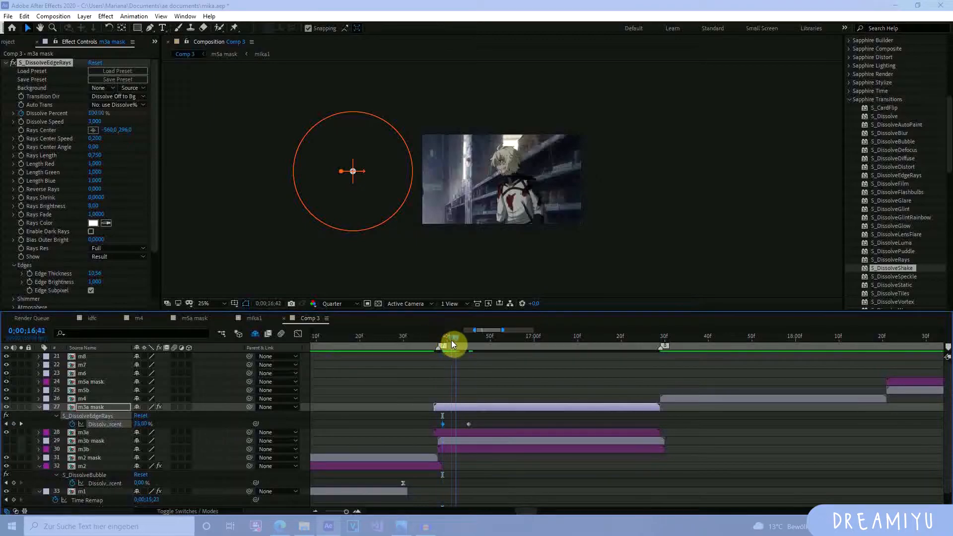
Step: Retime the m3a mask layer's Dissolve Percent keyframes to 100% at 0;00;16;37 and 0% at 0;00;16;48
drag(451, 341, 470, 347)
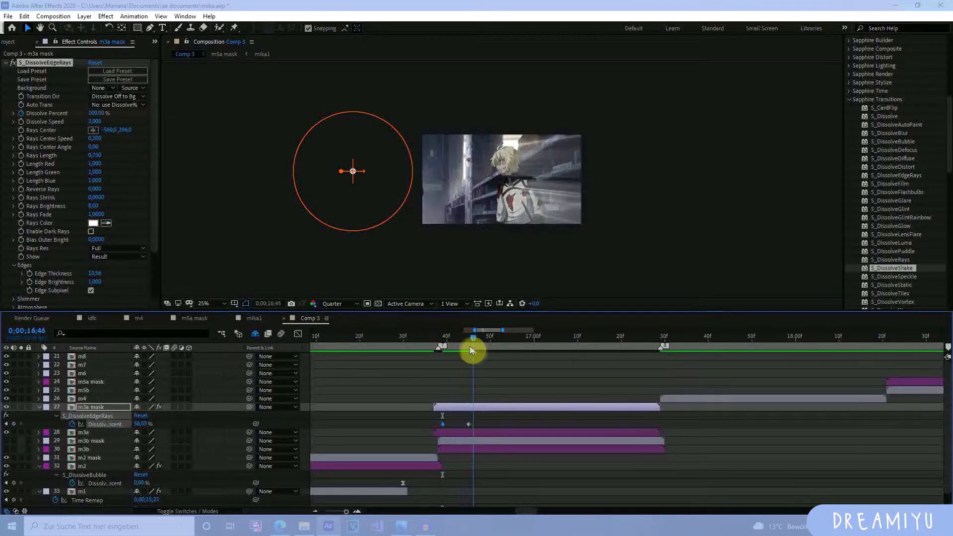
click(467, 424)
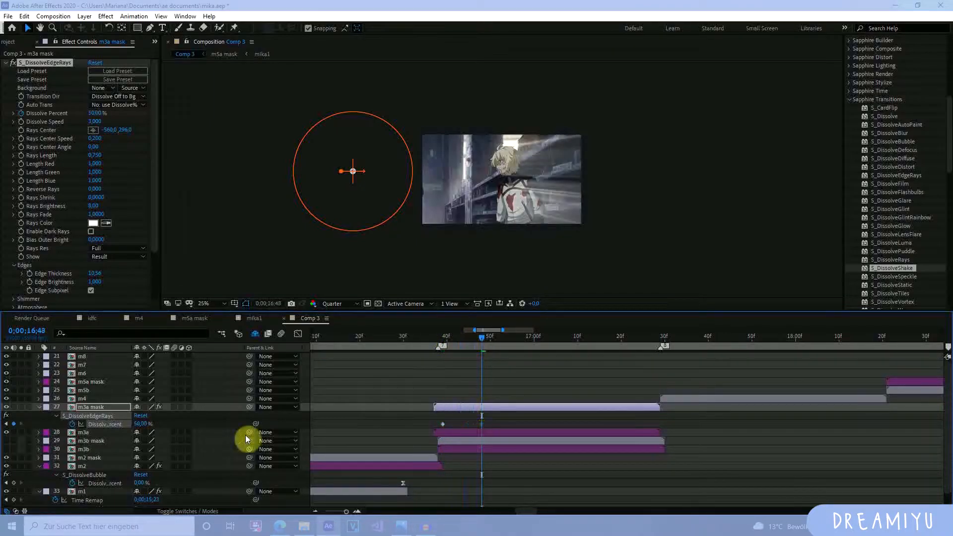
click(138, 425)
text(0)
key(Return)
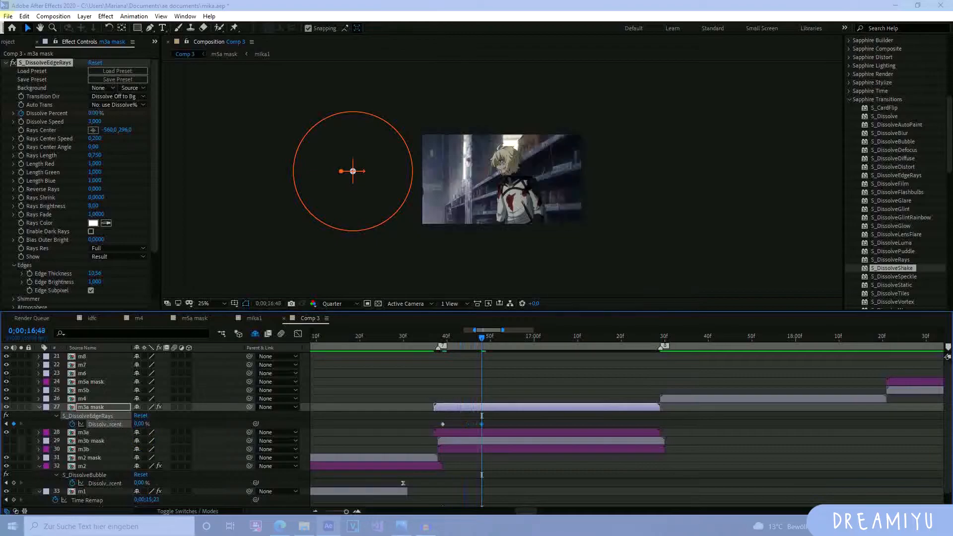
drag(479, 340, 435, 336)
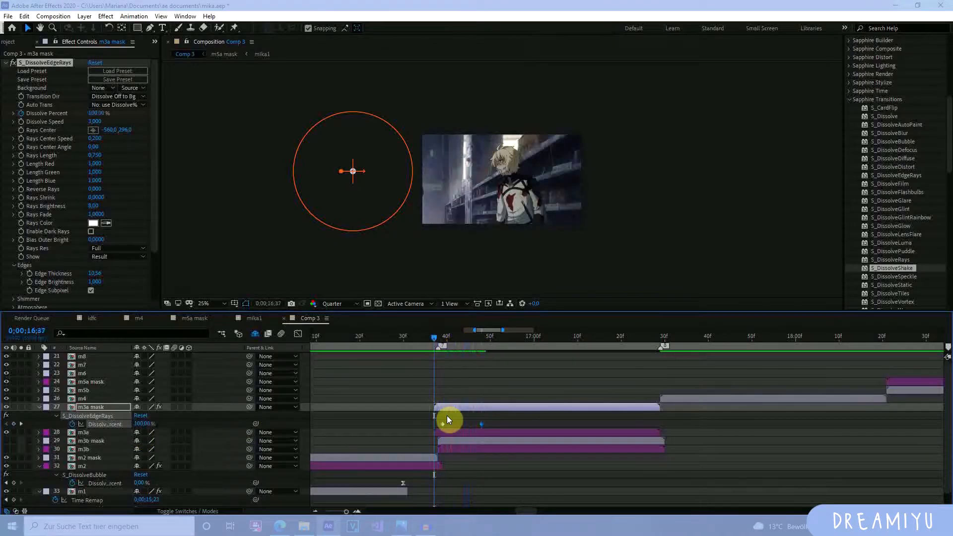
click(422, 459)
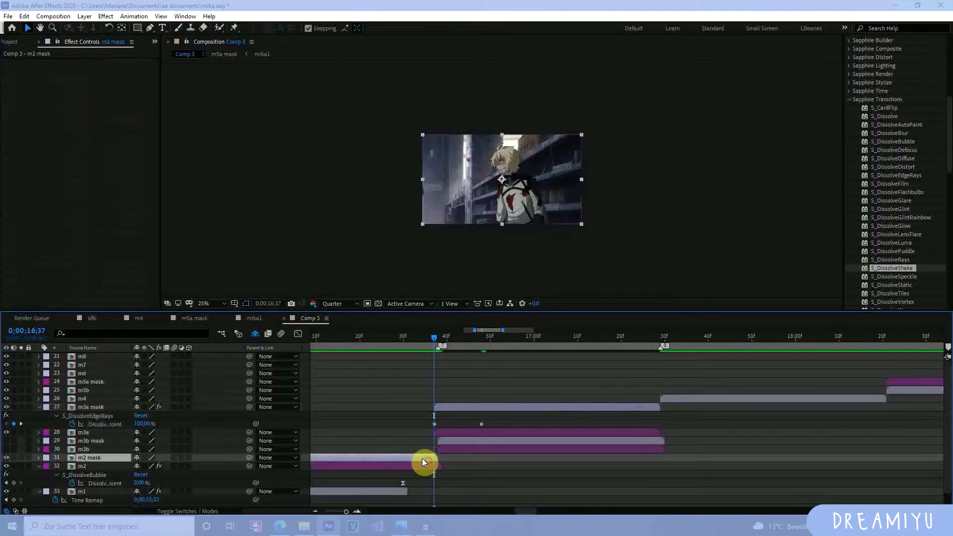
Step: Copy the keyframed S_DissolveEdgeRays effect from the m3a mask layer to the m2 mask layer
click(506, 419)
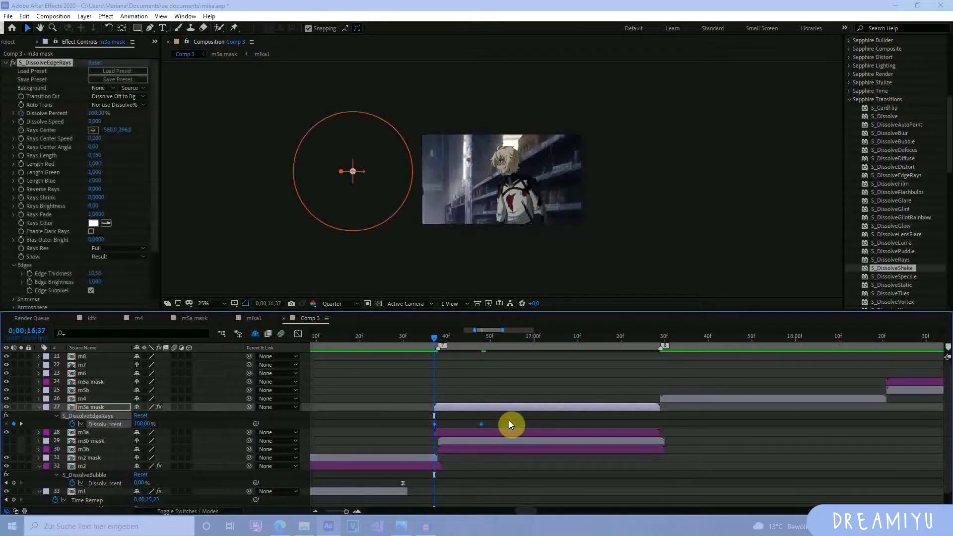
click(421, 457)
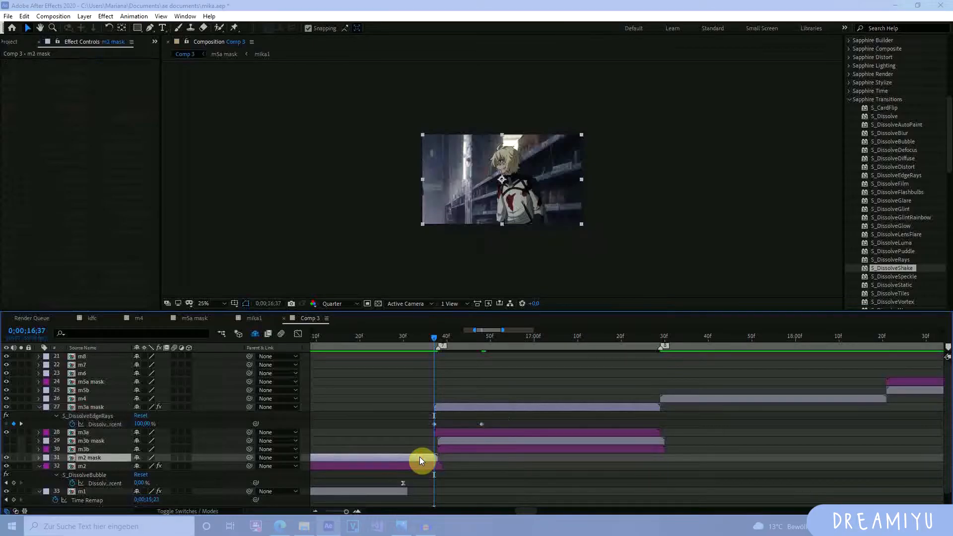
key(ctrl+v)
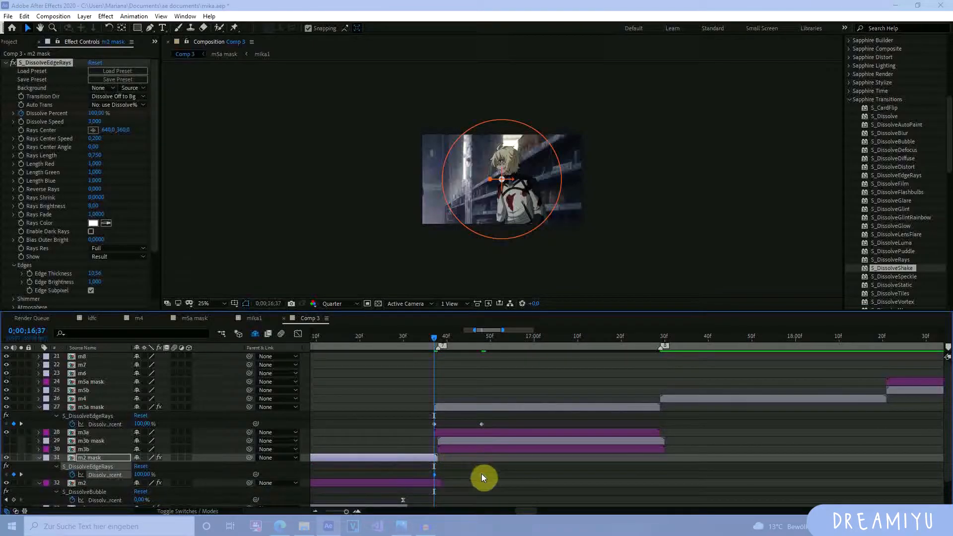
Step: Move the m2 mask layer's Dissolve Percent keyframes to end at 0;00;16;37, and time-reverse them
drag(481, 474, 435, 474)
right_click(433, 474)
mouse_move(451, 469)
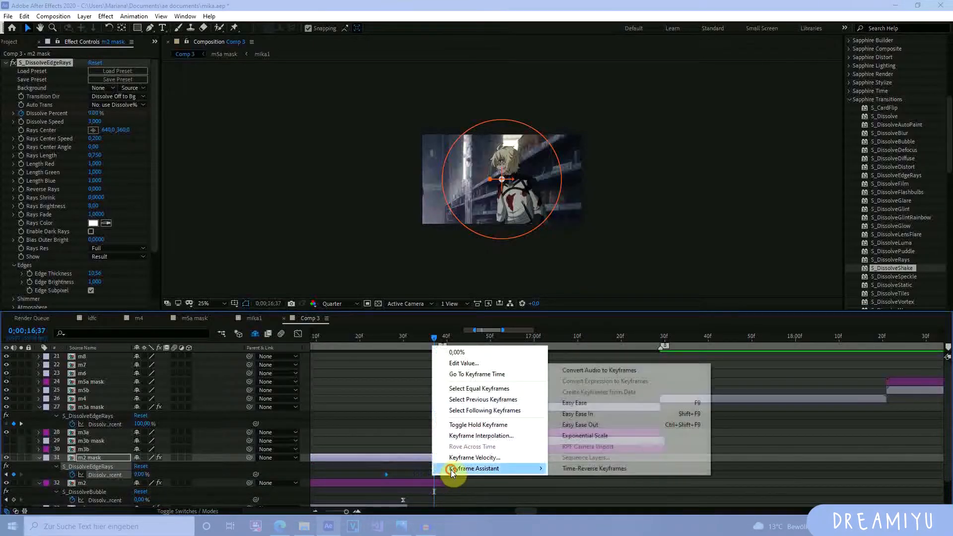
click(581, 469)
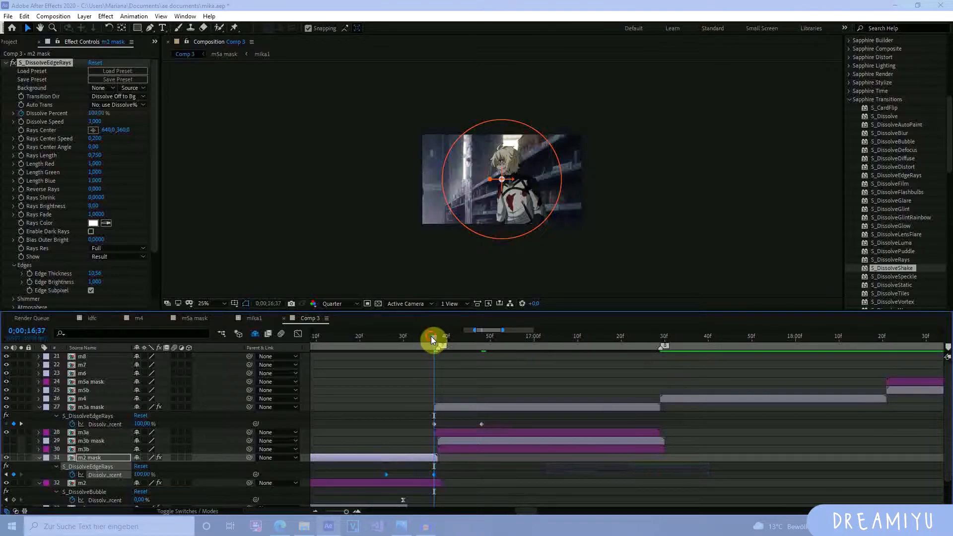
Step: Preview the edge rays transition from m2 mask to m3a mask, and compare the two layers' effect settings
drag(431, 335, 460, 428)
click(470, 412)
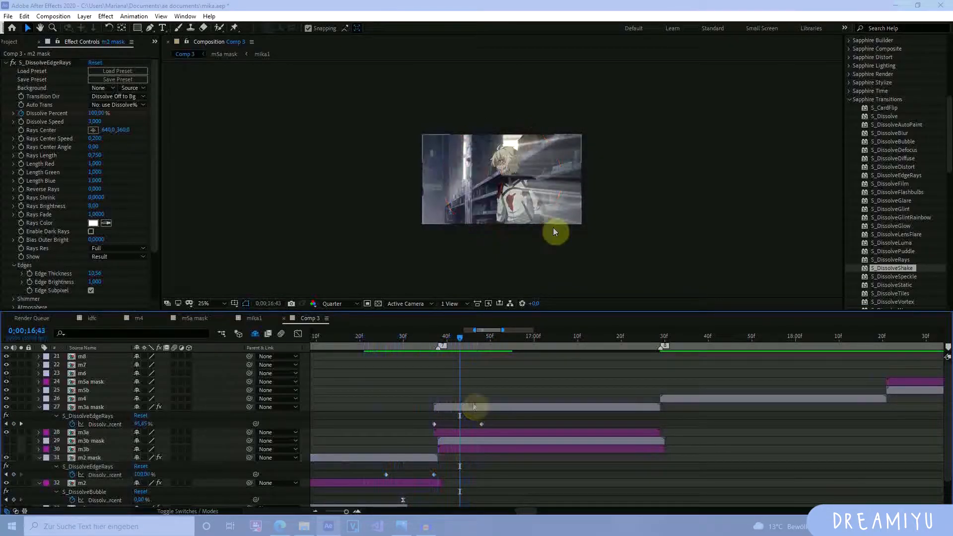
click(495, 405)
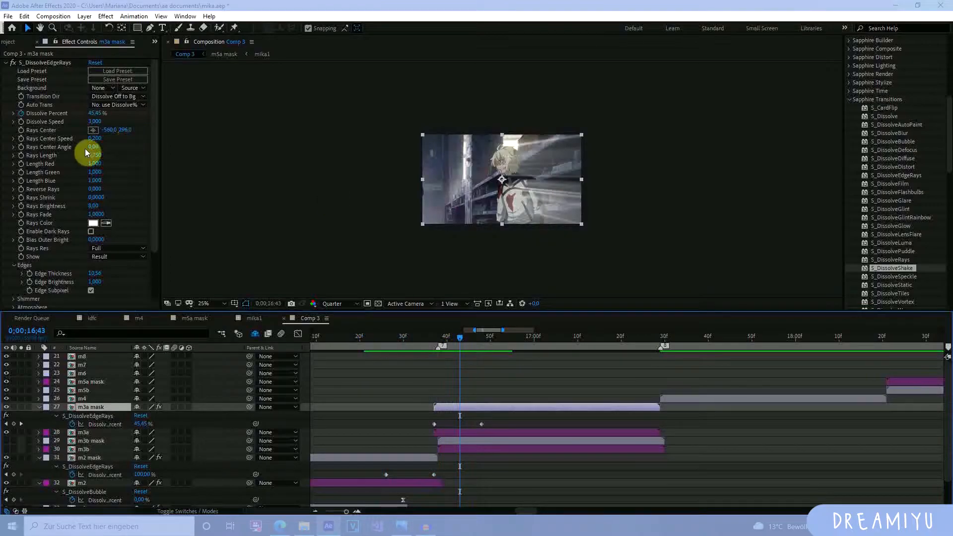
click(407, 337)
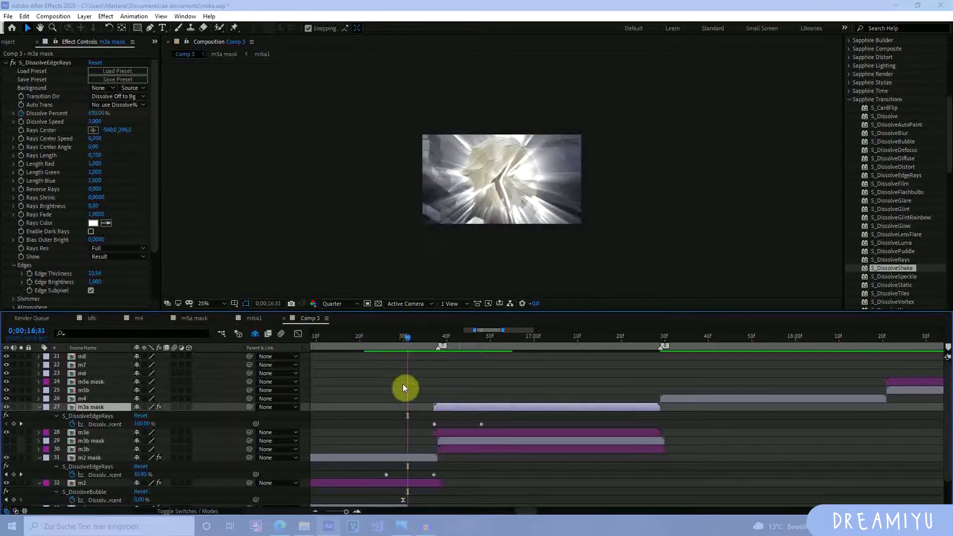
click(394, 457)
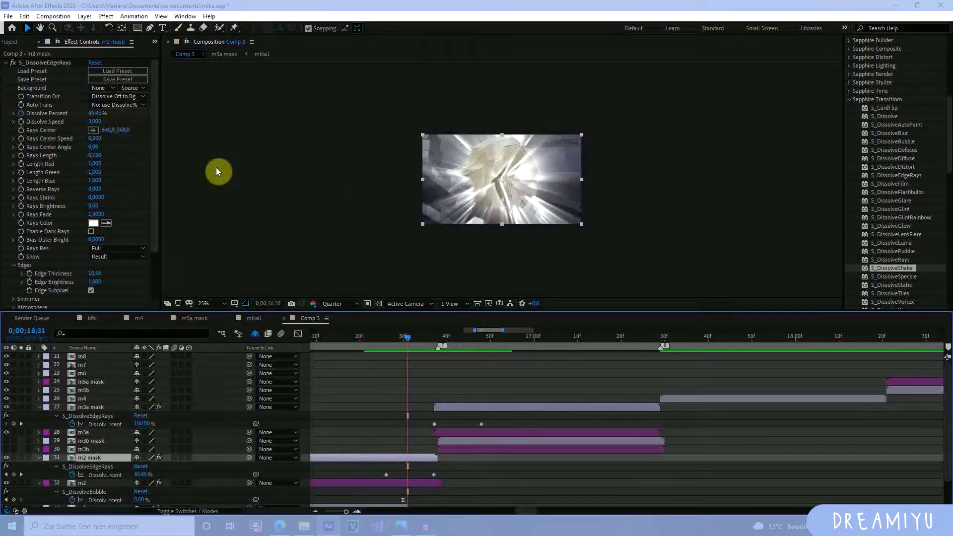
click(412, 338)
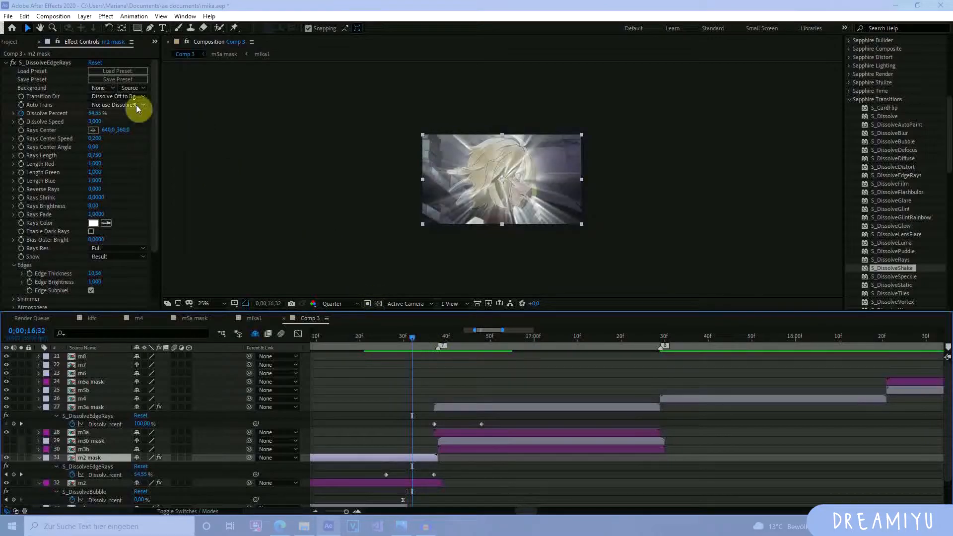
Step: Match the m3a mask layer's Rays Center to the m2 mask layer's at 640, 360
click(107, 130)
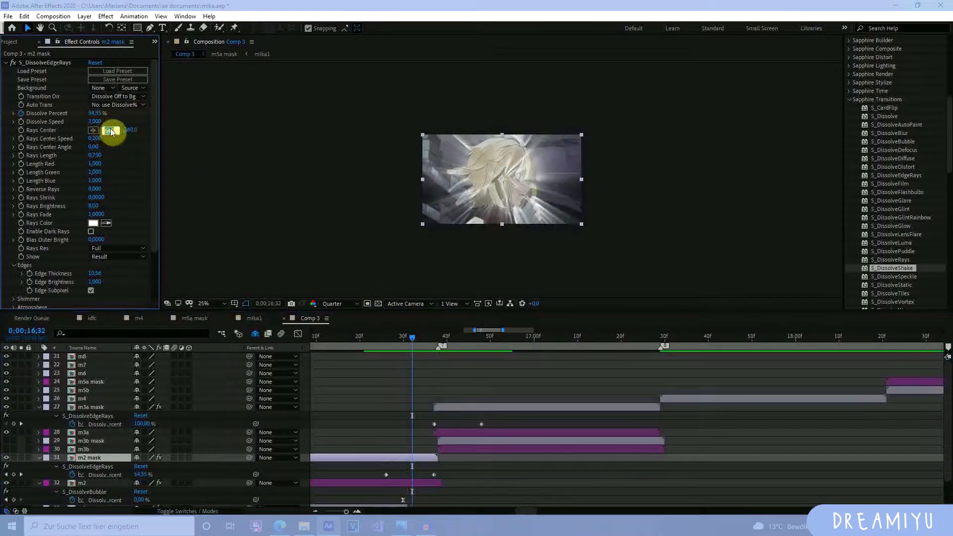
click(464, 407)
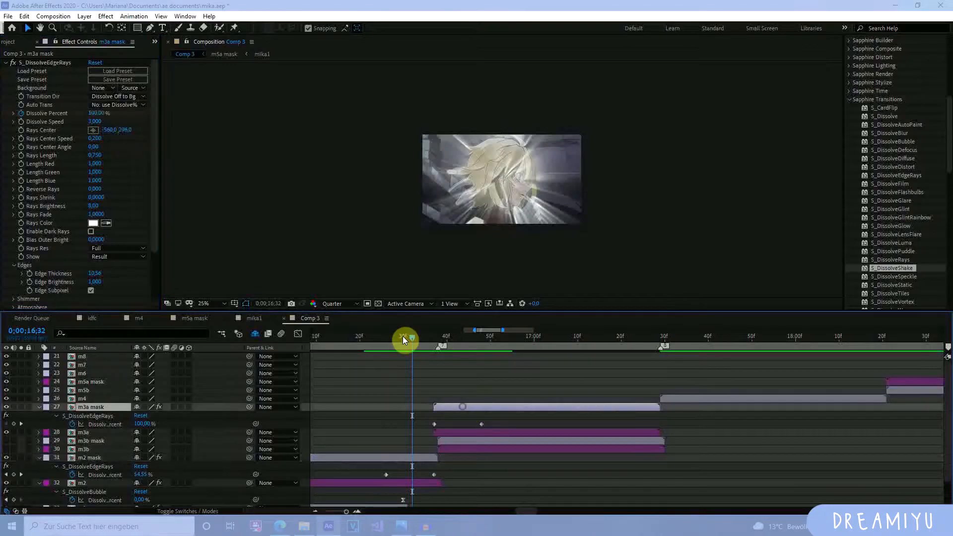
click(411, 457)
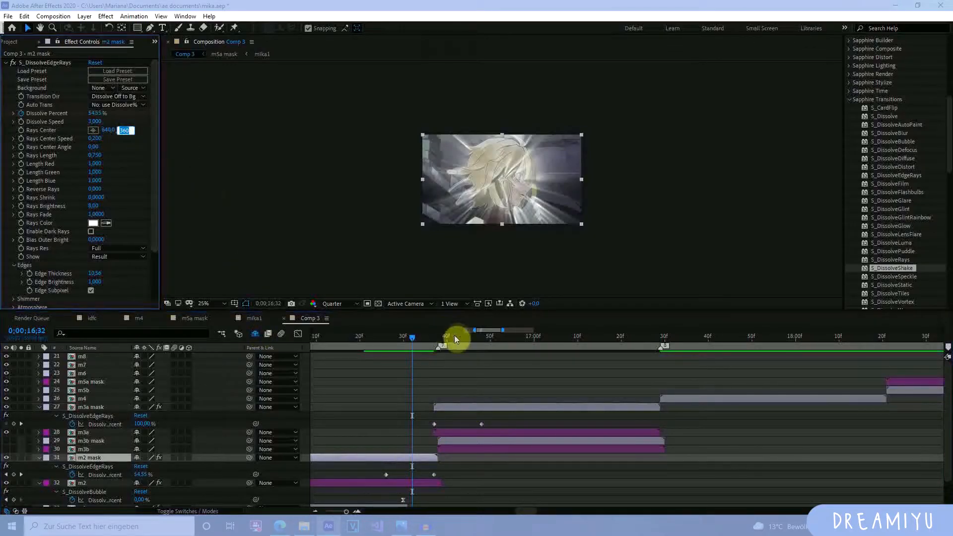
click(468, 409)
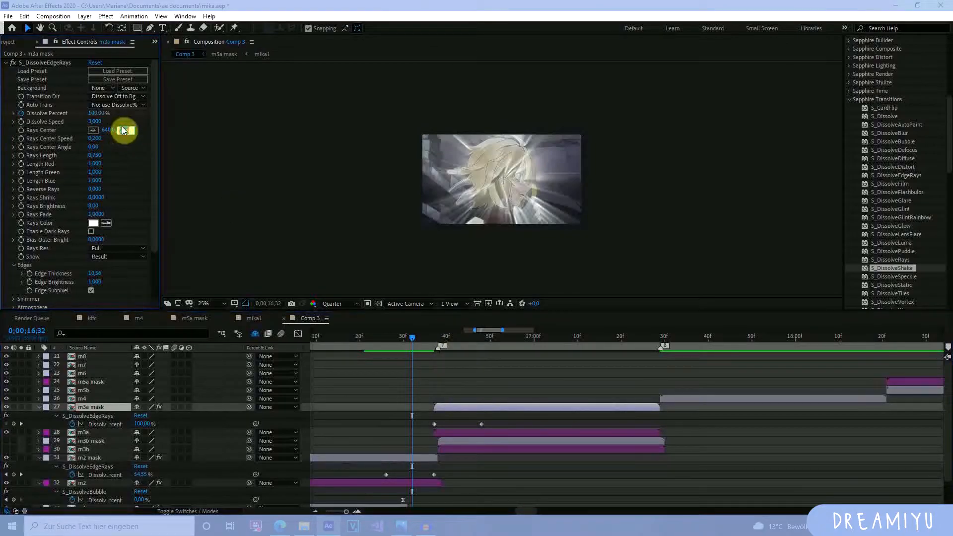
click(693, 406)
key(space)
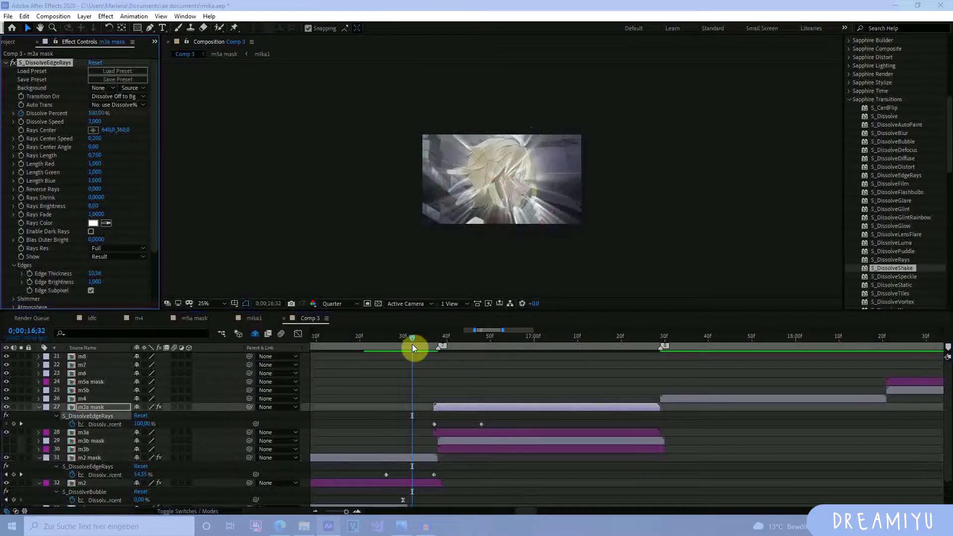
Step: Preview the edge rays transition between the m2 mask and m3a mask layers, and return to 0;00;16;31
key(space)
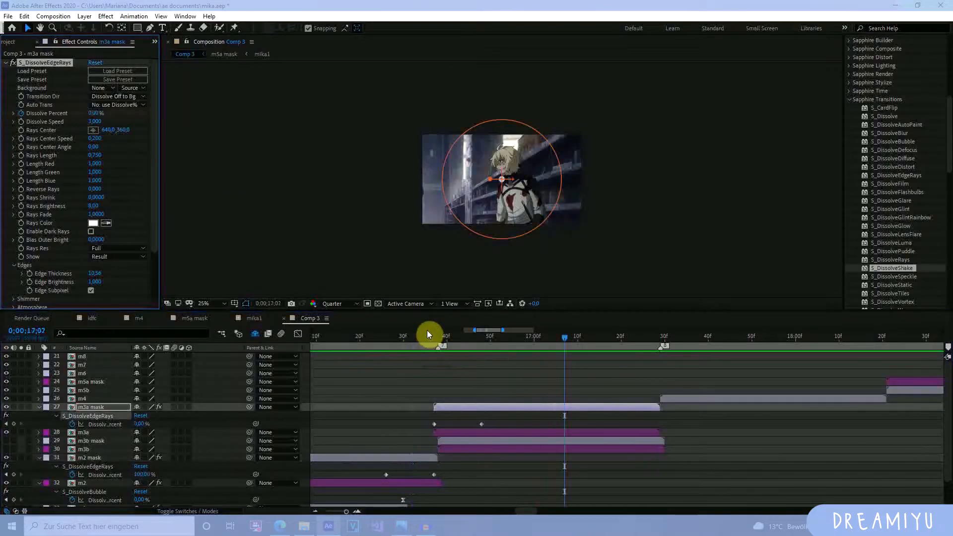
click(442, 344)
drag(440, 353, 335, 383)
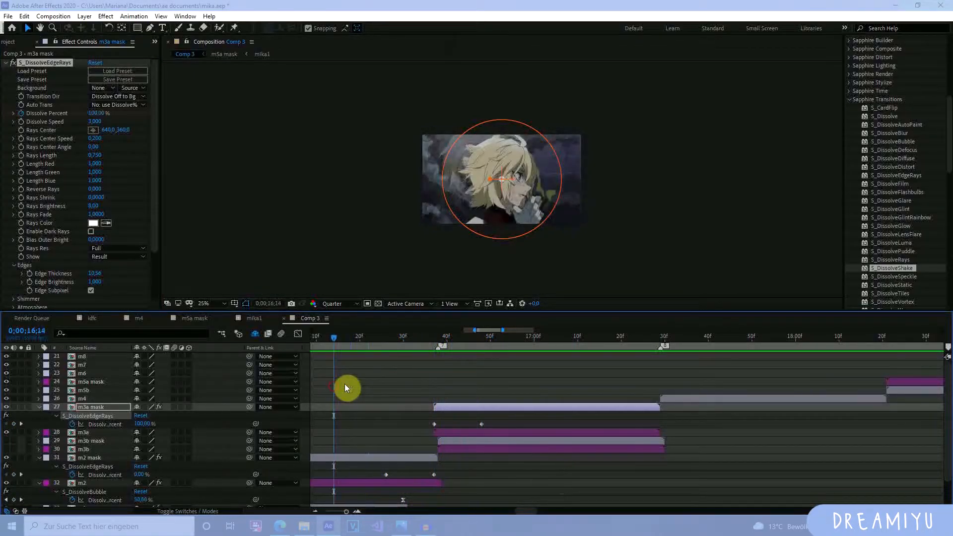
key(space)
key(space)
drag(430, 339, 409, 357)
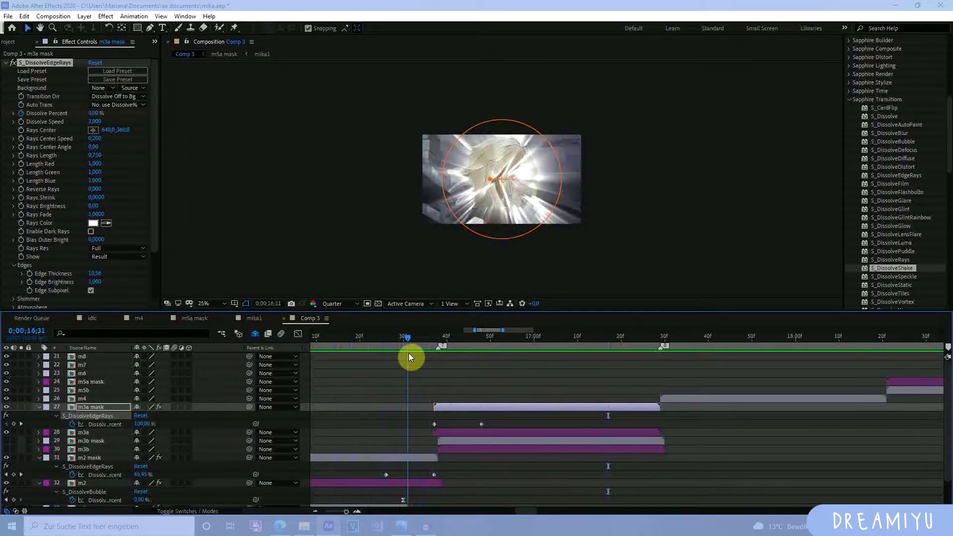
Step: Set the m2 mask layer's last Dissolve Percent keyframe to 50% and place it at the layer's end
click(409, 472)
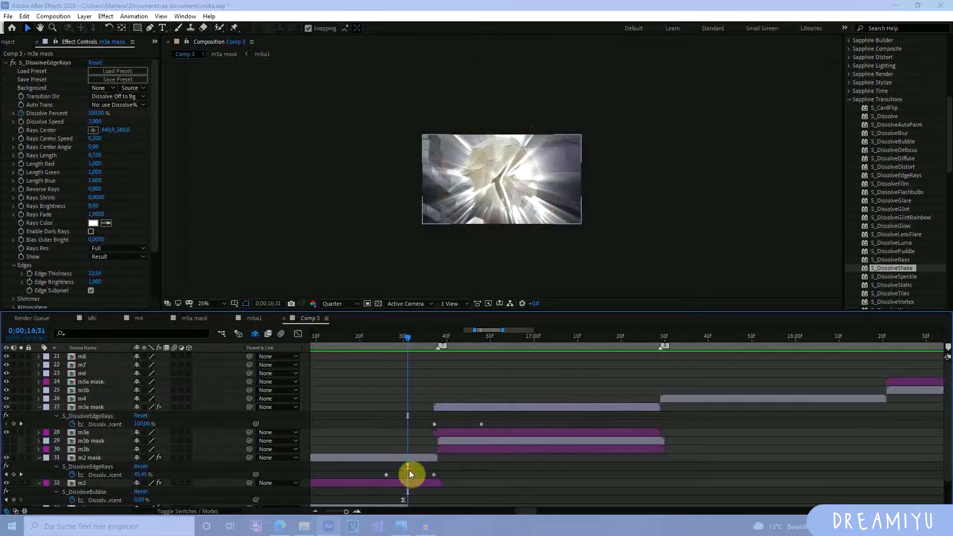
click(413, 459)
drag(434, 474, 407, 477)
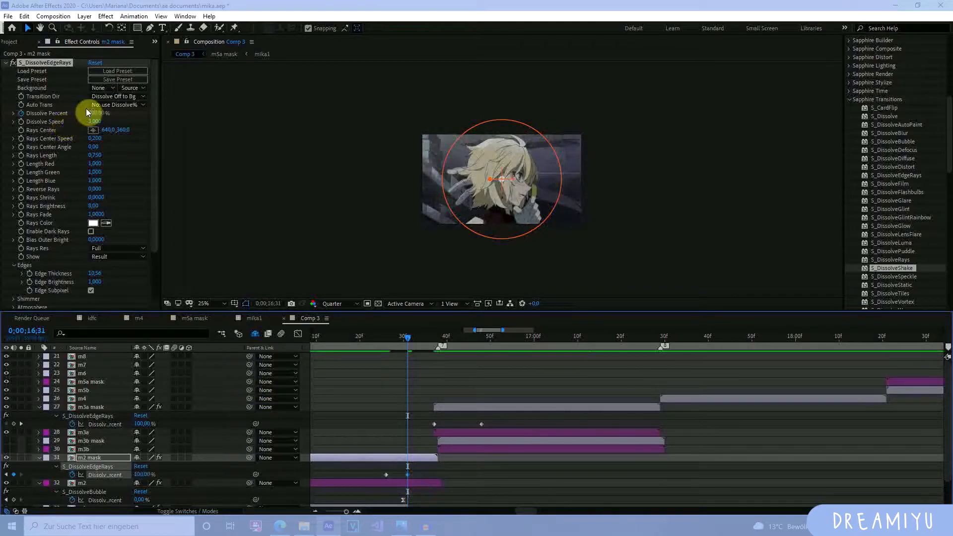
click(92, 113)
key(Return)
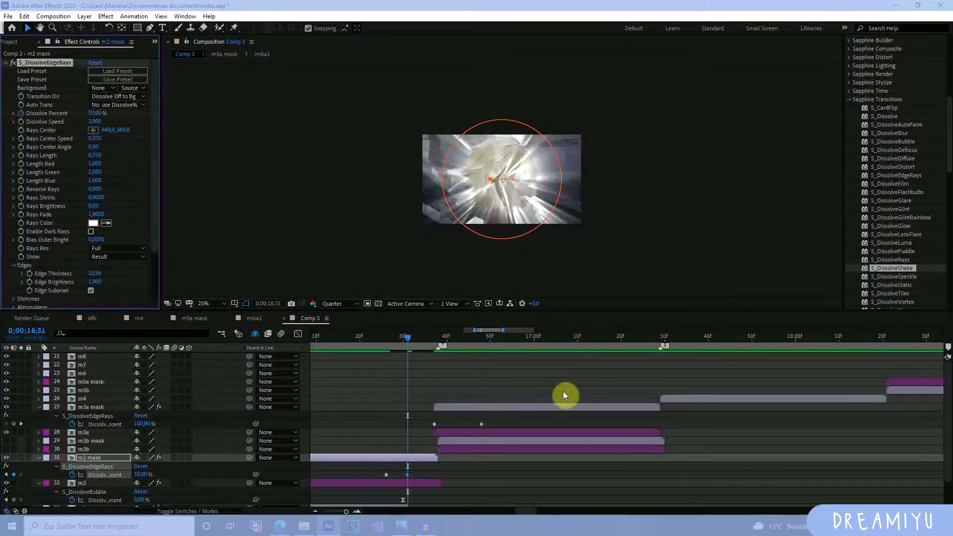
drag(413, 473, 436, 481)
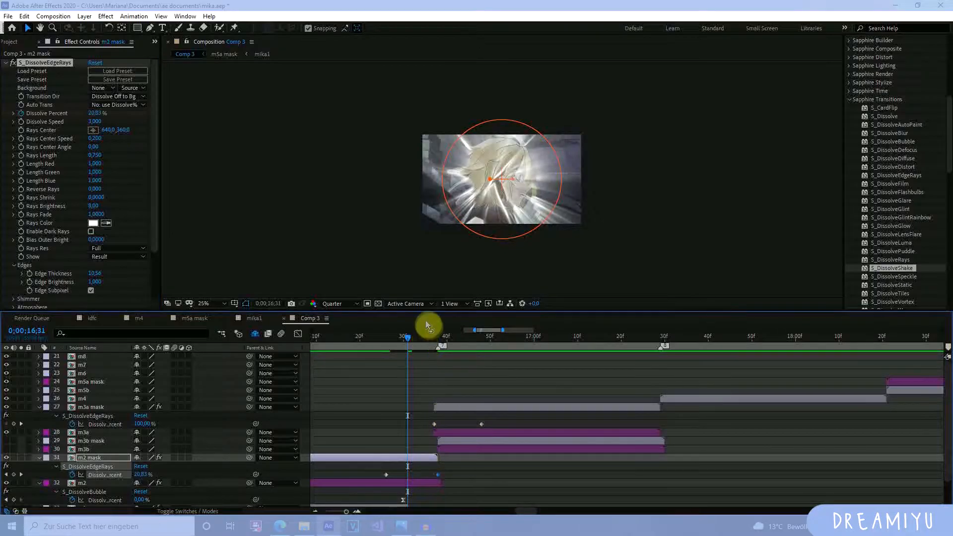
Step: Set the m3a mask layer's first Dissolve Percent keyframe, at 0;00;16;37, to 50%
click(434, 338)
click(434, 424)
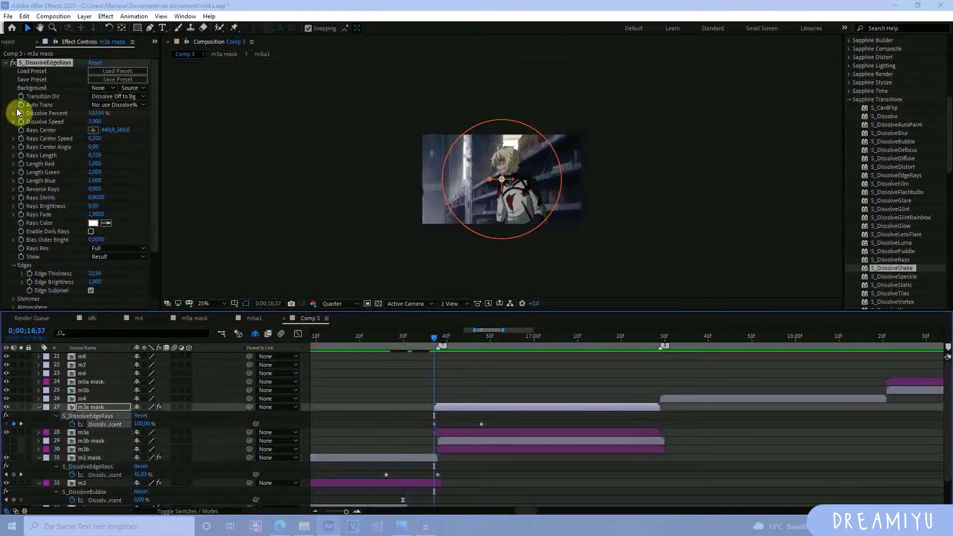
click(98, 114)
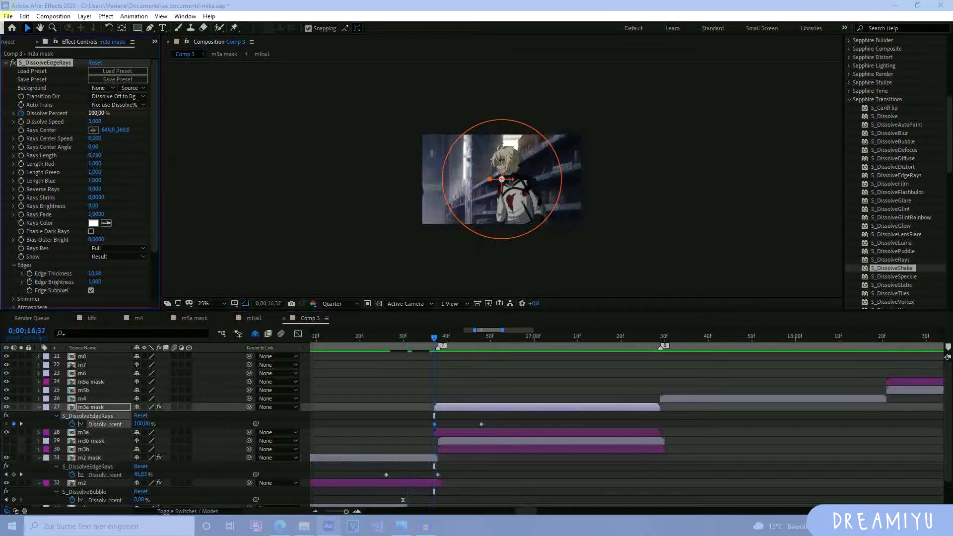
click(436, 424)
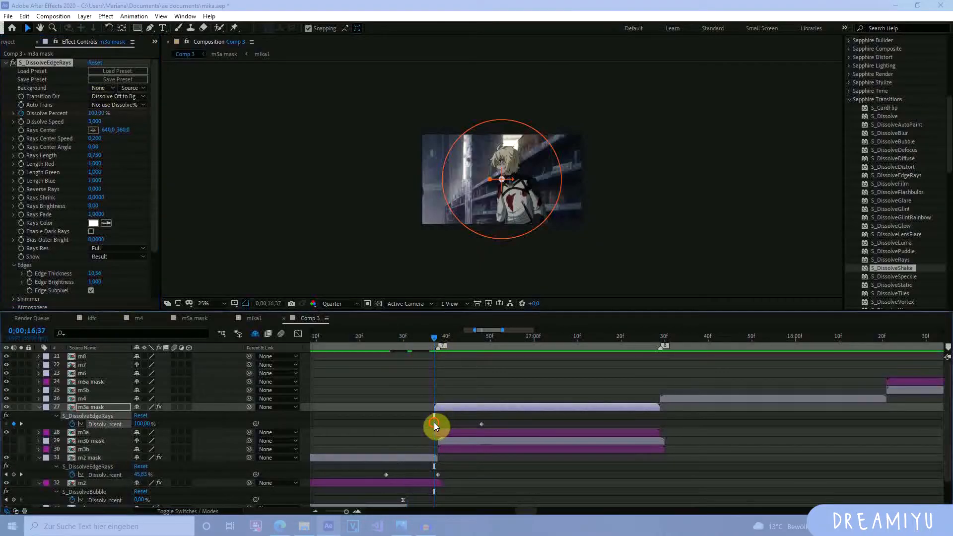
click(96, 113)
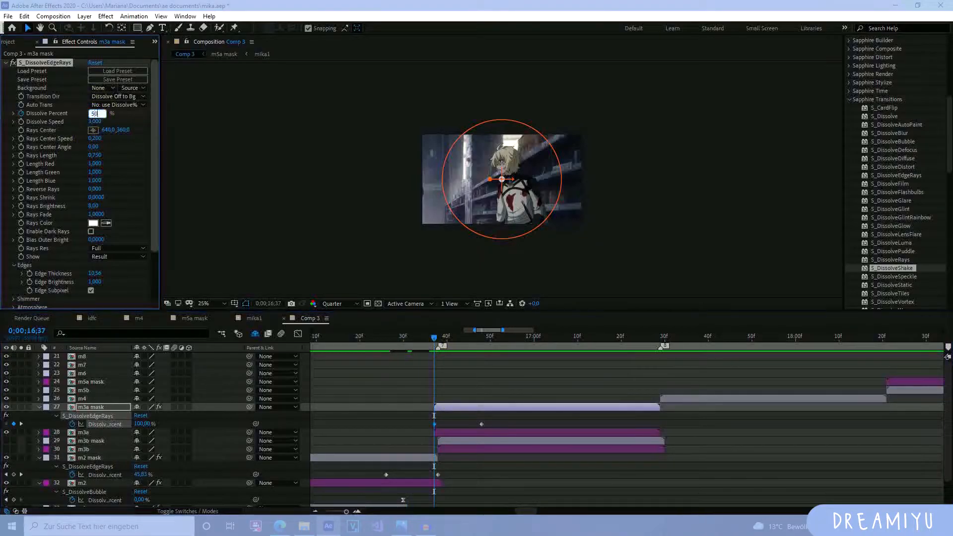
click(366, 313)
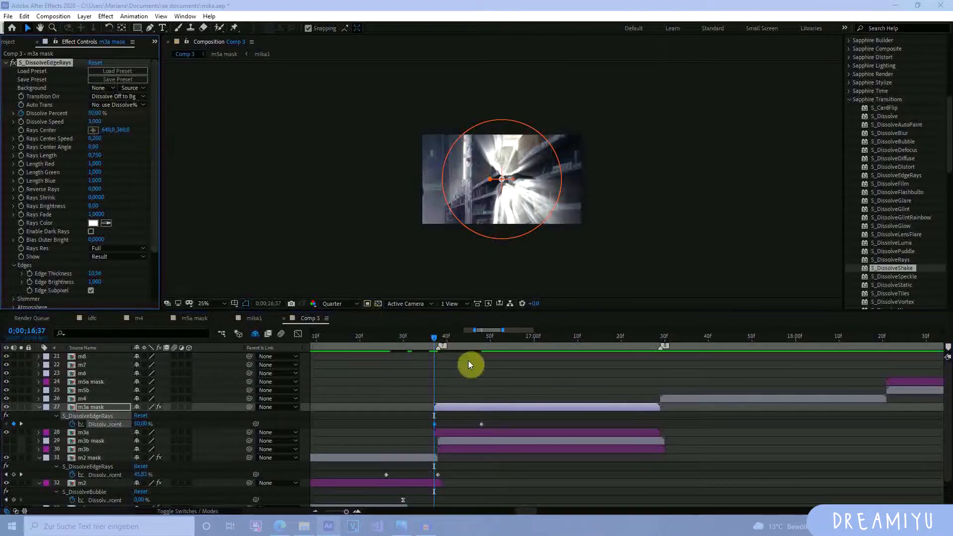
Step: Preview the transition with both layers' edge rays meeting at the cut
drag(437, 340, 347, 379)
key(space)
key(space)
drag(445, 342, 510, 406)
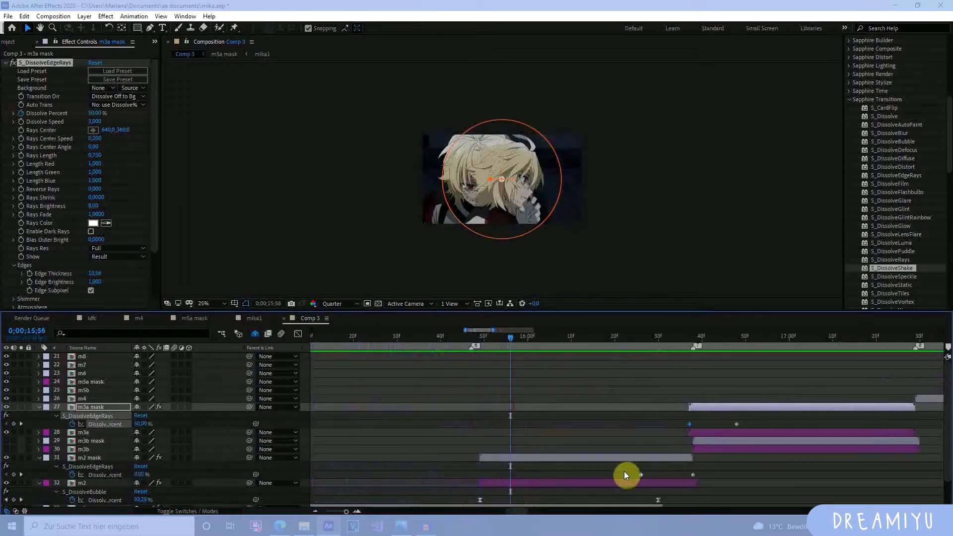
Step: Spread the outer Dissolve Percent keyframes of m2 mask and m3a mask away from the cut, and Easy Ease both layers' keyframes
drag(640, 474, 638, 474)
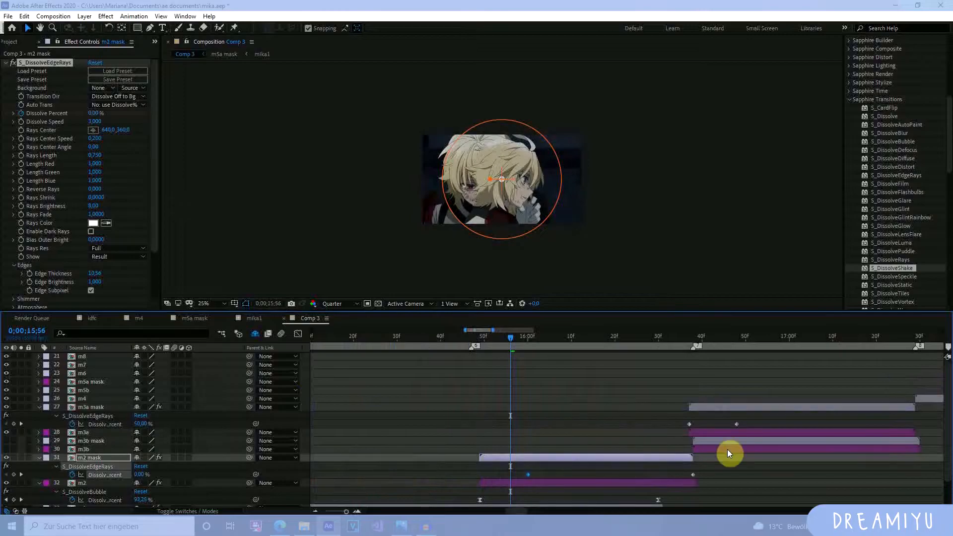
click(736, 424)
drag(791, 457, 465, 471)
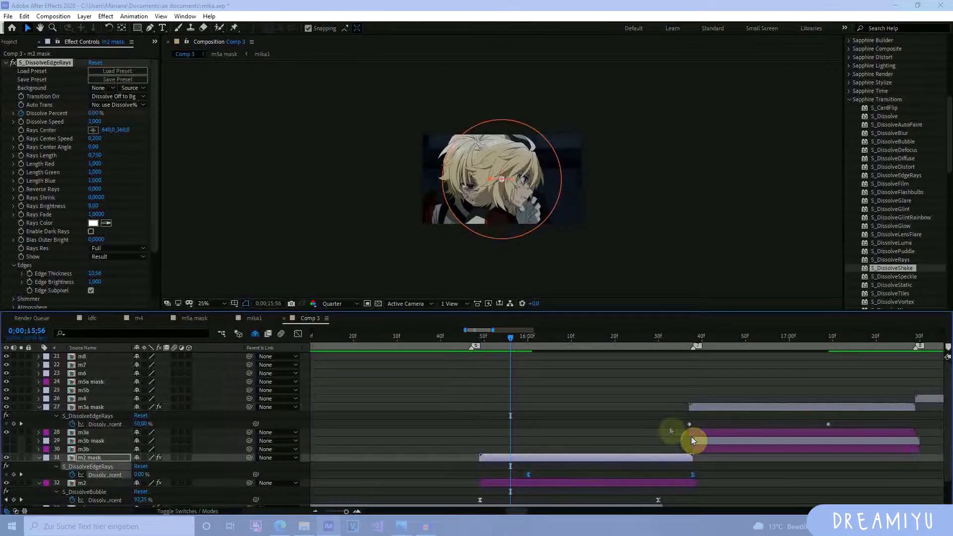
drag(666, 423, 847, 428)
click(823, 449)
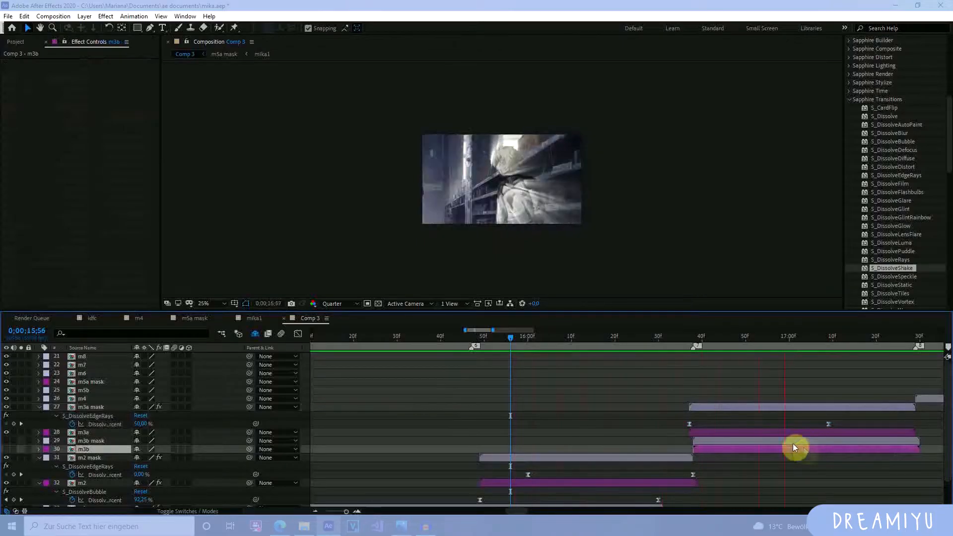
key(space)
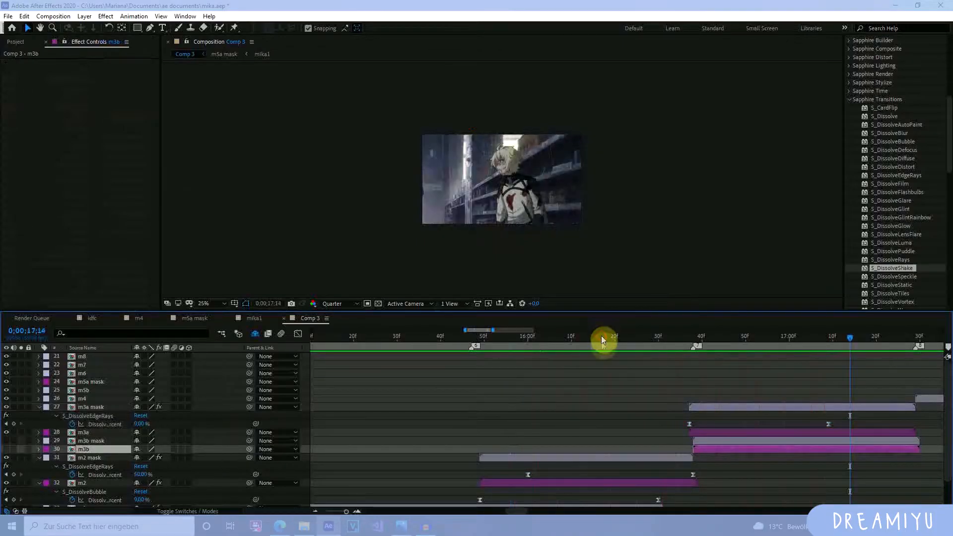
Step: Move m2 mask's first dissolve keyframe to 0;00;16;17 and m3a mask's last to about 0;00;16;59, and preview the transition
click(600, 336)
drag(529, 475, 601, 489)
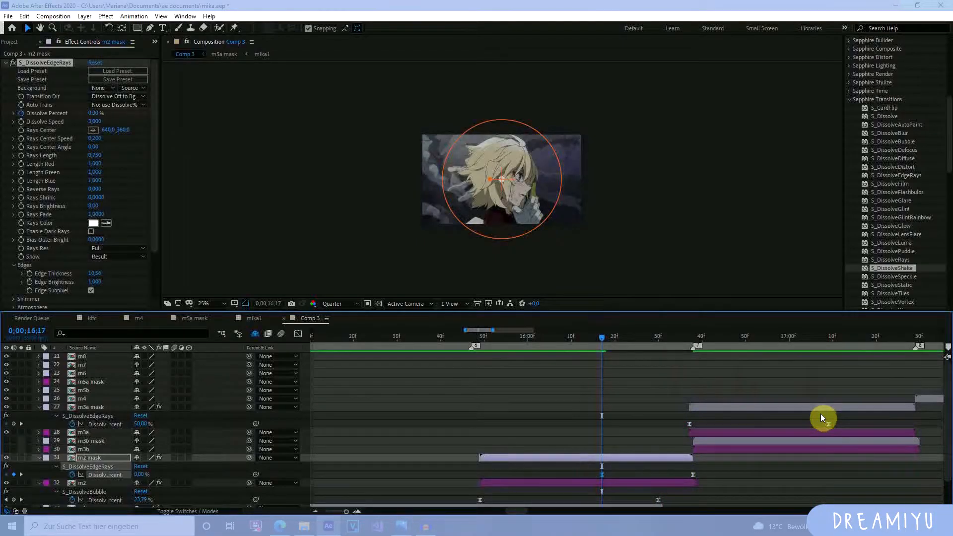
drag(827, 423, 812, 428)
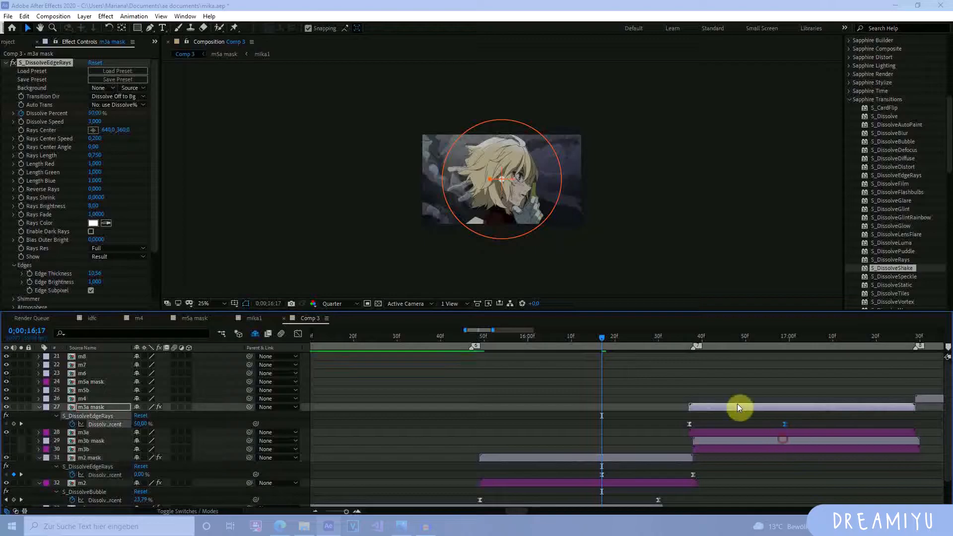
key(space)
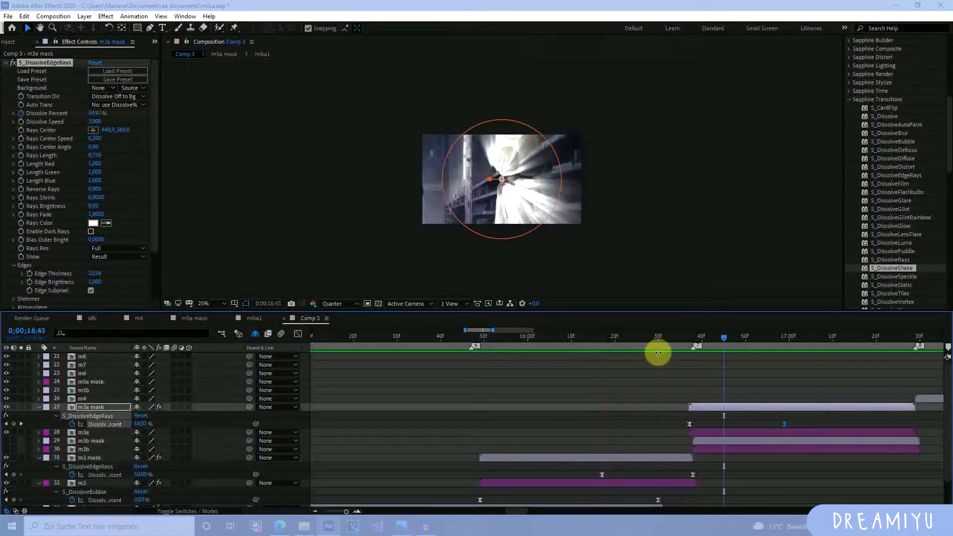
drag(687, 338, 654, 343)
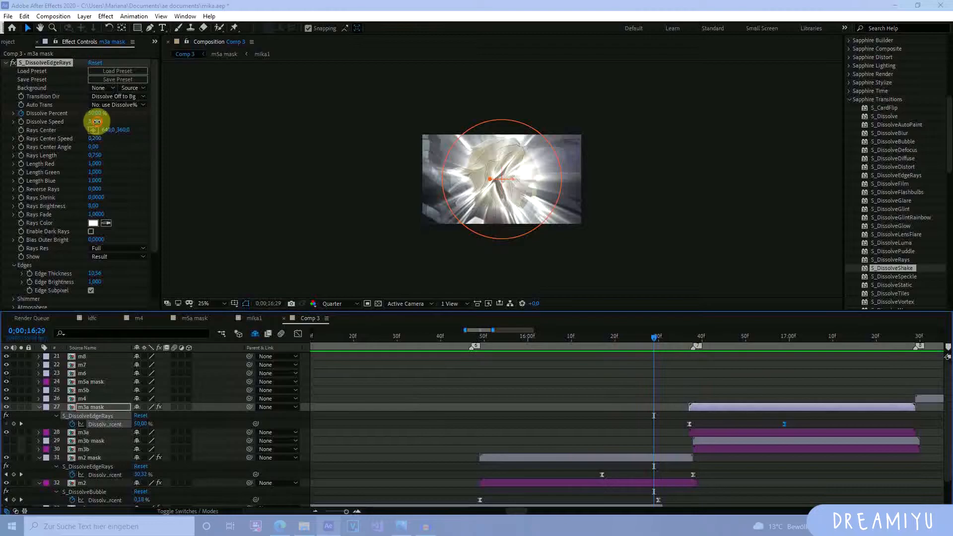
Step: Try different Dissolve Speed and Rays Center Speed values on the m3a mask layer's edge rays, and undo the change
drag(95, 122, 178, 127)
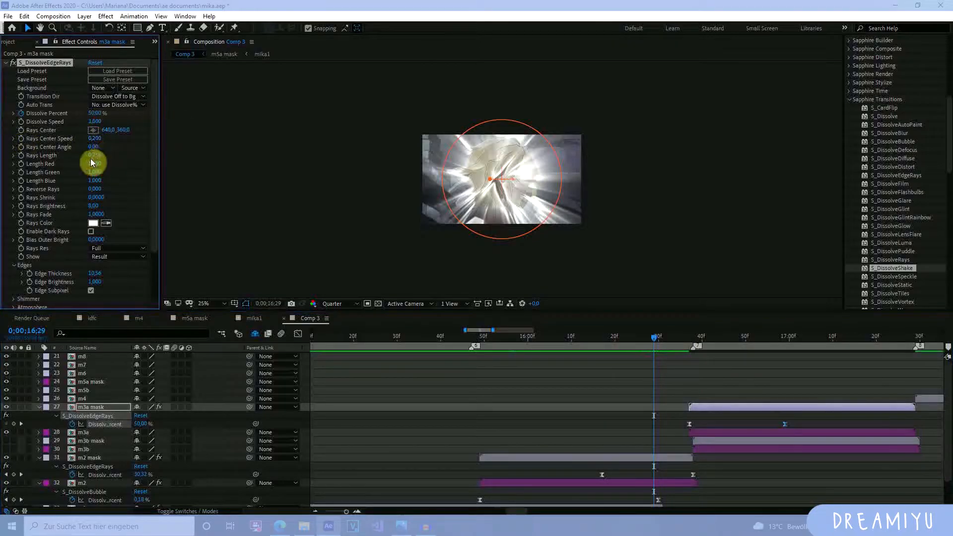
drag(94, 138, 166, 144)
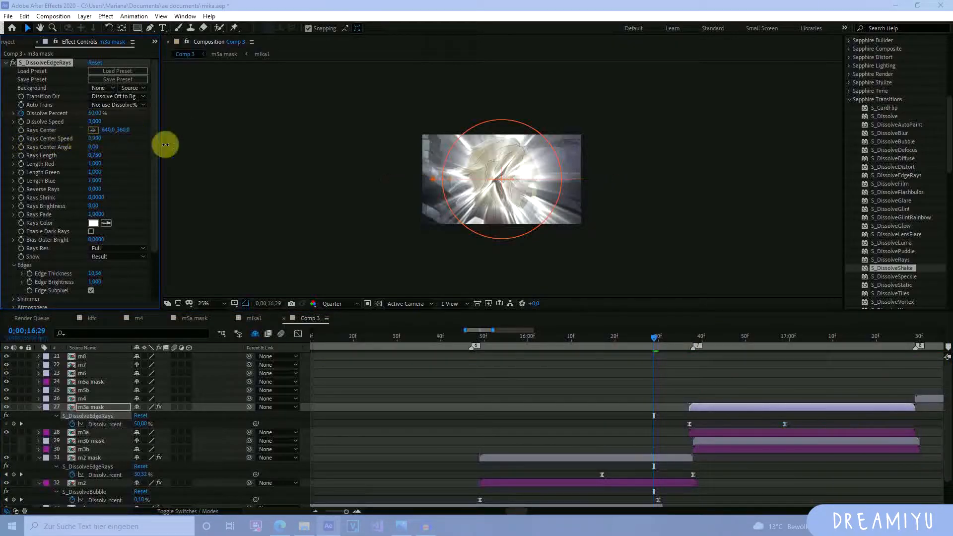
key(ctrl+z)
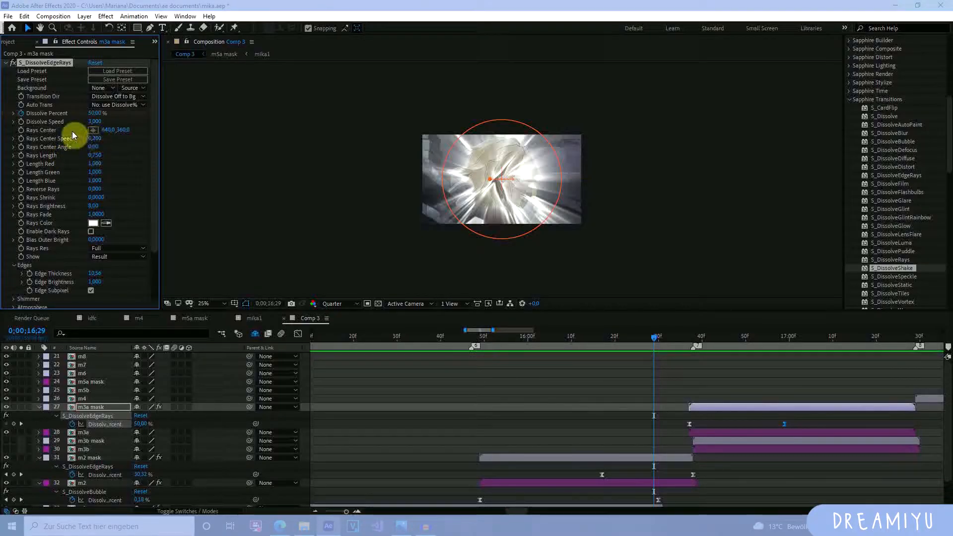
Step: Enable keyframing for Rays Center in the m2 mask layer's S_DissolveEdgeRays effect at 0;00;16;29
key(u)
click(636, 441)
key(u)
key(u)
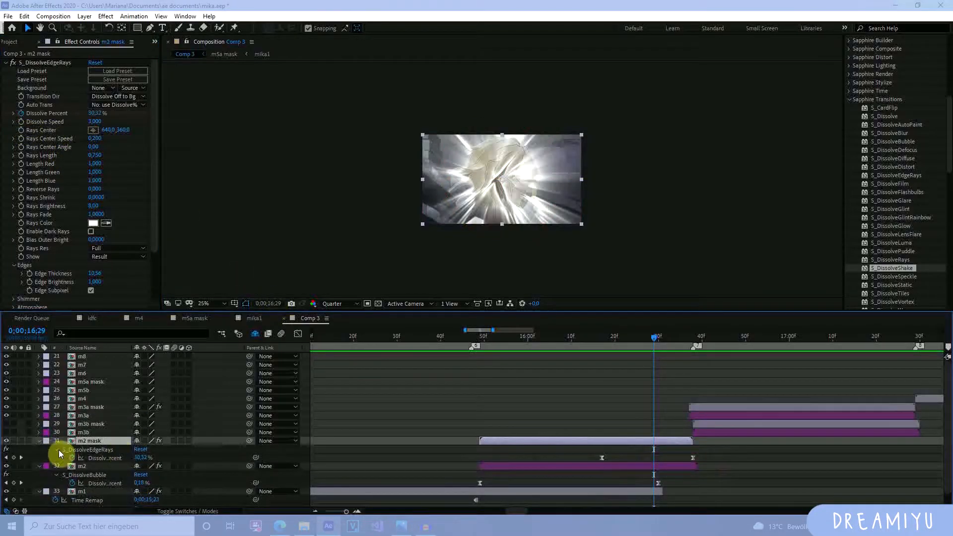
click(49, 128)
click(588, 413)
click(660, 440)
click(21, 130)
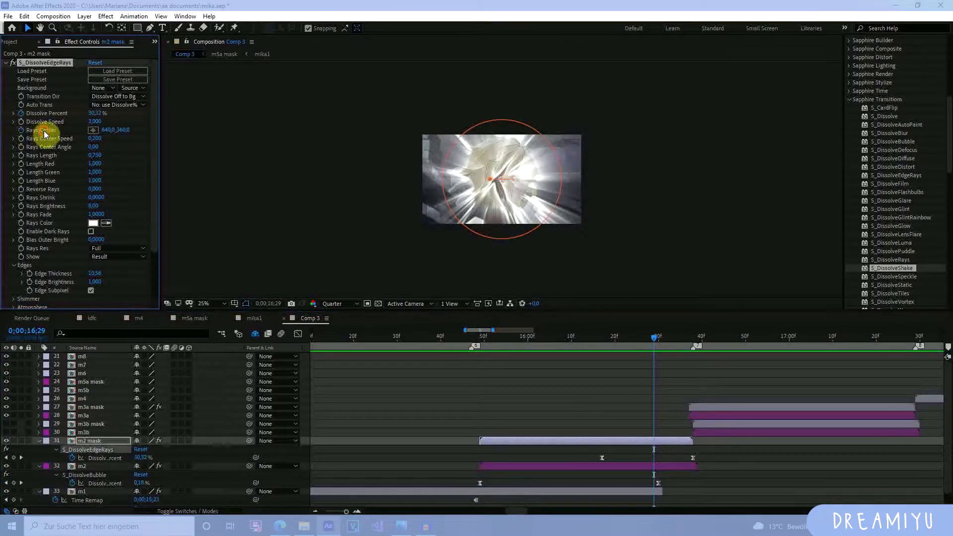
Step: Move the m2 mask's Rays Center keyframe to 0;00;16;17, and keyframe Rays Center at about 1620, 360 at 0;00;16;29
key(u)
key(u)
drag(653, 467, 602, 467)
click(13, 467)
drag(143, 466, 626, 526)
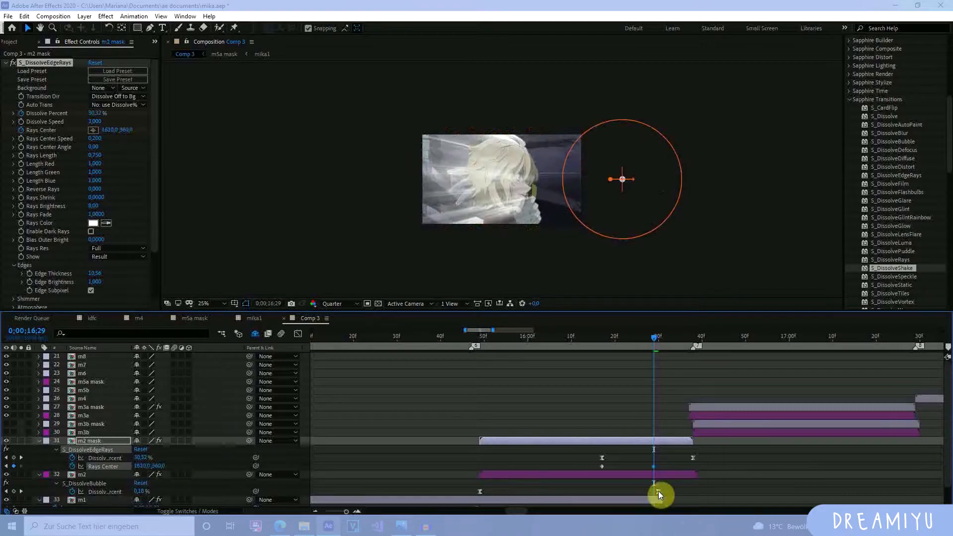
Step: Swap the m2 mask's two Rays Center keyframes, align them with the Dissolve Percent keyframes, and apply Easy Ease
drag(601, 466, 692, 466)
drag(654, 467, 606, 466)
mouse_move(693, 467)
mouse_down()
mouse_move(654, 470)
mouse_move(692, 473)
mouse_up()
drag(606, 467, 698, 469)
key(F9)
Step: Preview the m2 mask layer's animated rays center through the cut, and return to 0;00;16;34
drag(654, 338, 496, 345)
key(space)
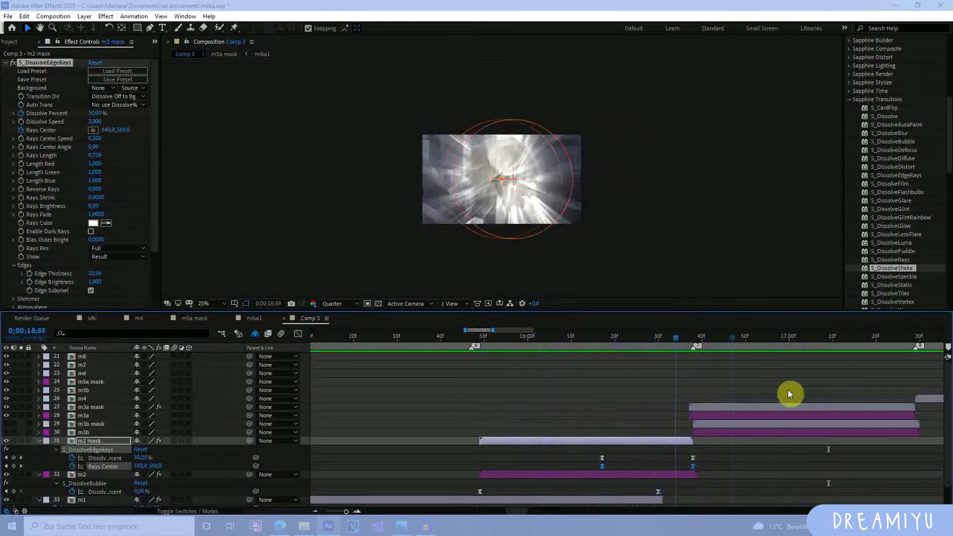
key(space)
click(670, 341)
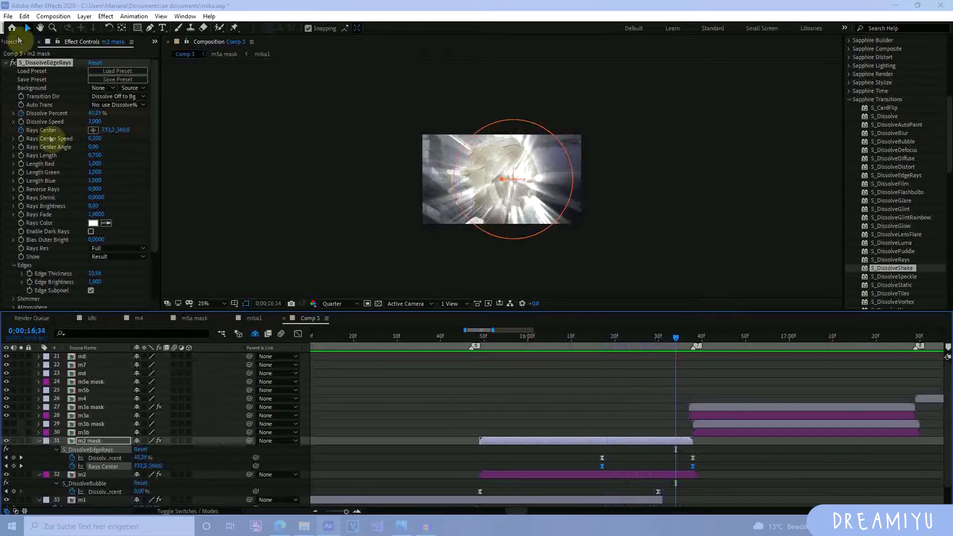
Step: Set Rays Brightness to 3 in the S_DissolveEdgeRays effects of the m2 mask and m3a mask layers
drag(94, 206, 74, 209)
click(94, 206)
text(1)
key(Return)
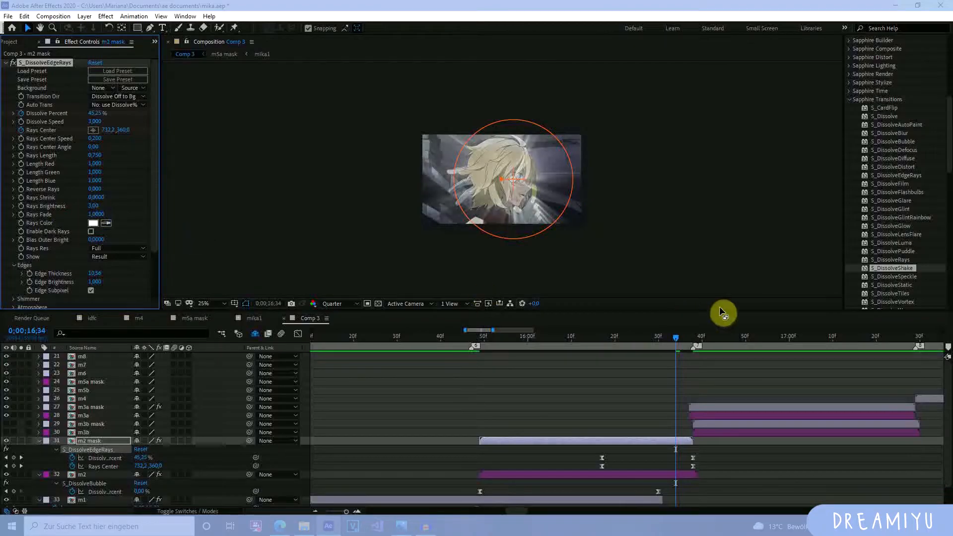
click(719, 338)
click(719, 407)
click(94, 206)
text(3)
key(Return)
Step: Preview the transition with the reduced rays brightness from 0;00;16;10
click(571, 341)
key(space)
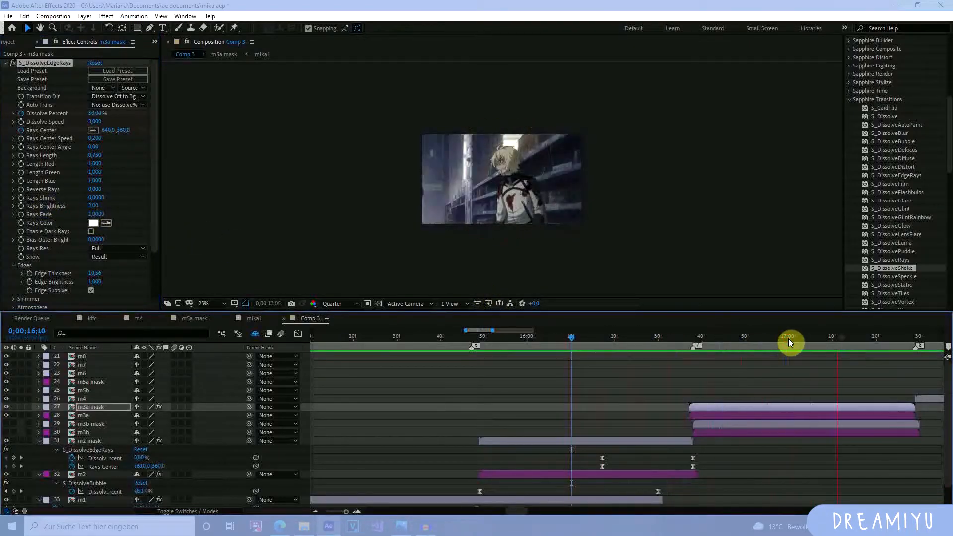
click(675, 342)
Step: Select the m2 mask layer, browse the Sapphire Transitions effects, and highlight S_Swish3D
scroll(585, 432, right, 3)
click(596, 439)
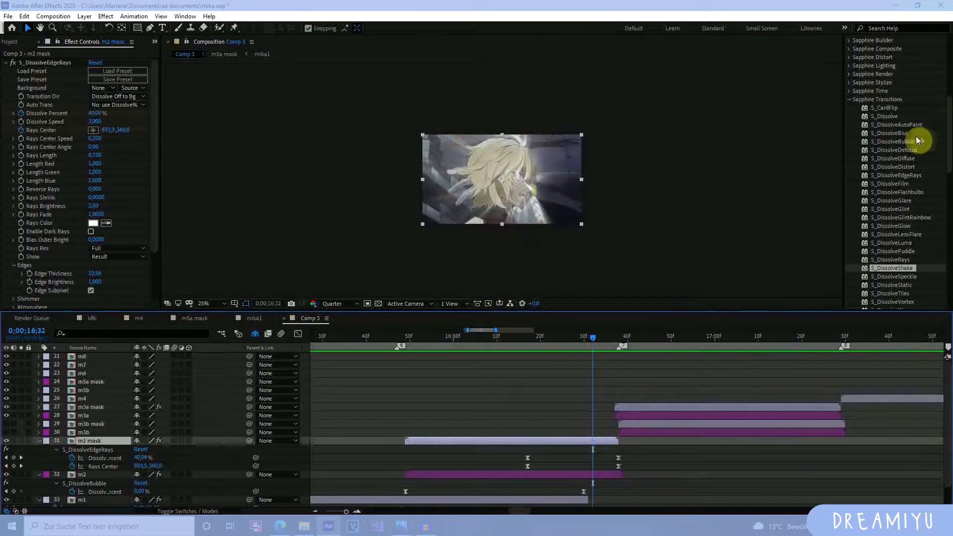
scroll(892, 164, down, 10)
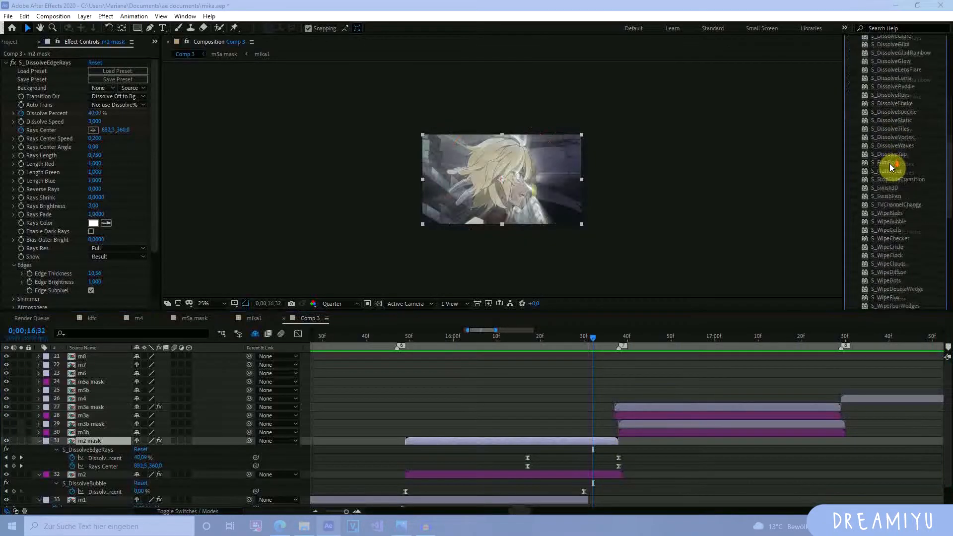
scroll(885, 181, up, 6)
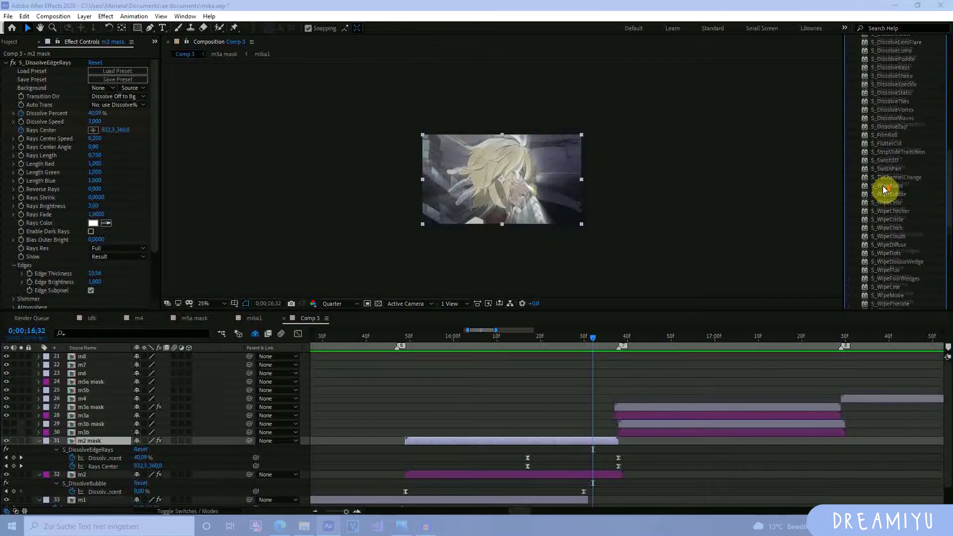
click(886, 152)
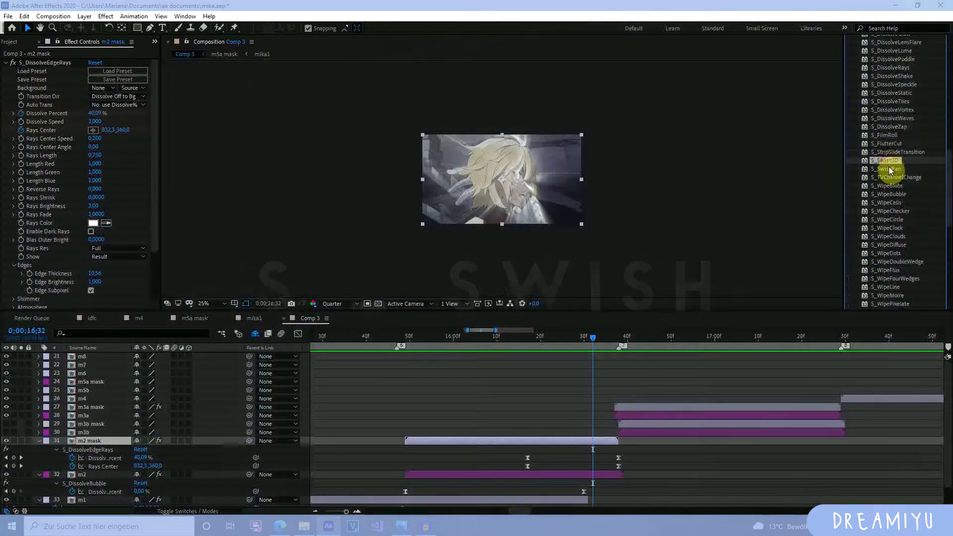
Step: Apply S_SwishPan to the m3a mask layer and set the current time to 0;00;16;41
click(889, 168)
click(891, 160)
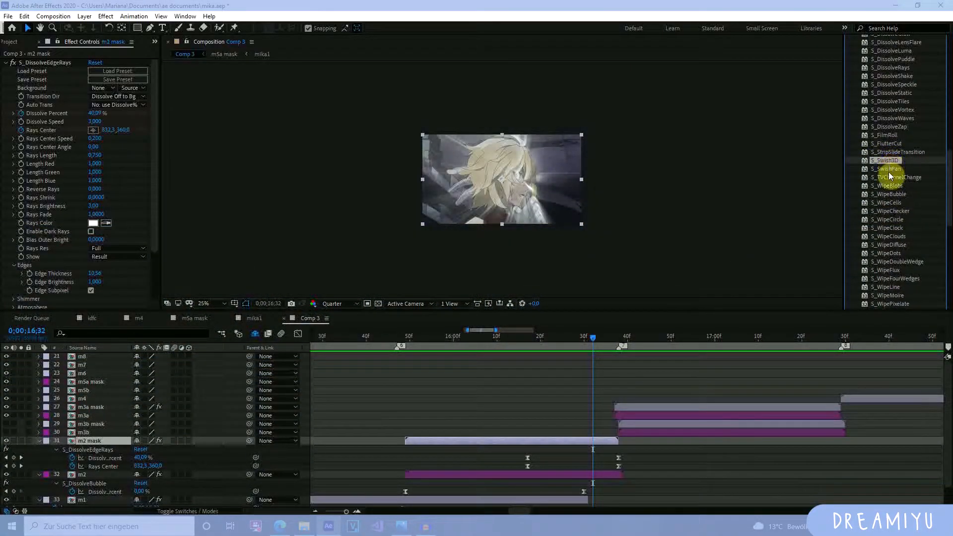
click(889, 169)
drag(892, 180, 651, 410)
click(624, 339)
drag(624, 339, 632, 341)
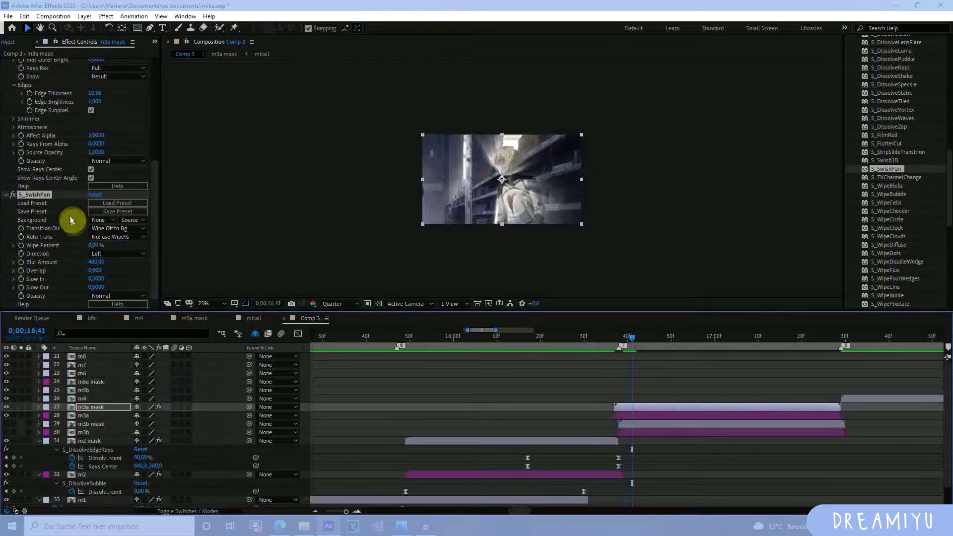
Step: Try the Right, Left and Down directions in the m3a mask layer's S_SwishPan effect while varying Wipe Percent
drag(93, 245, 124, 257)
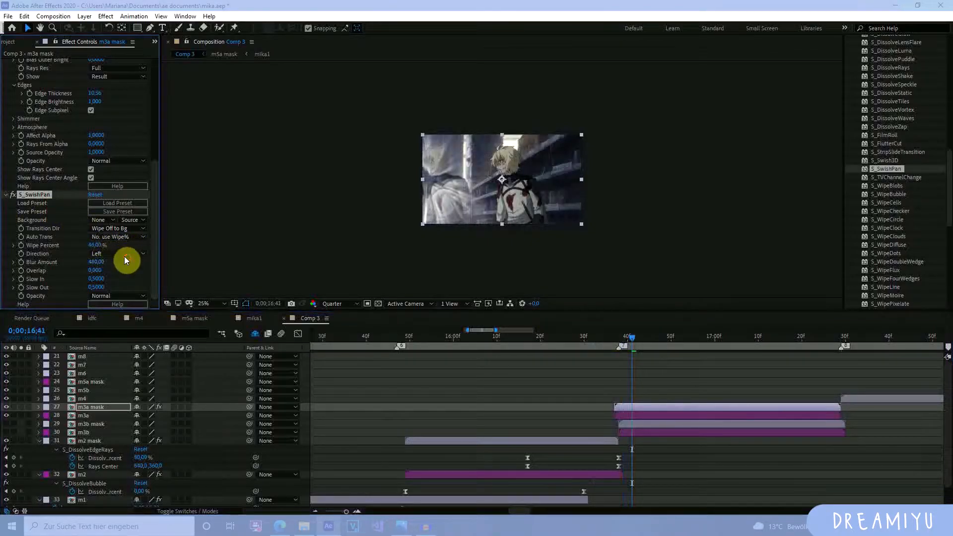
click(124, 256)
click(111, 271)
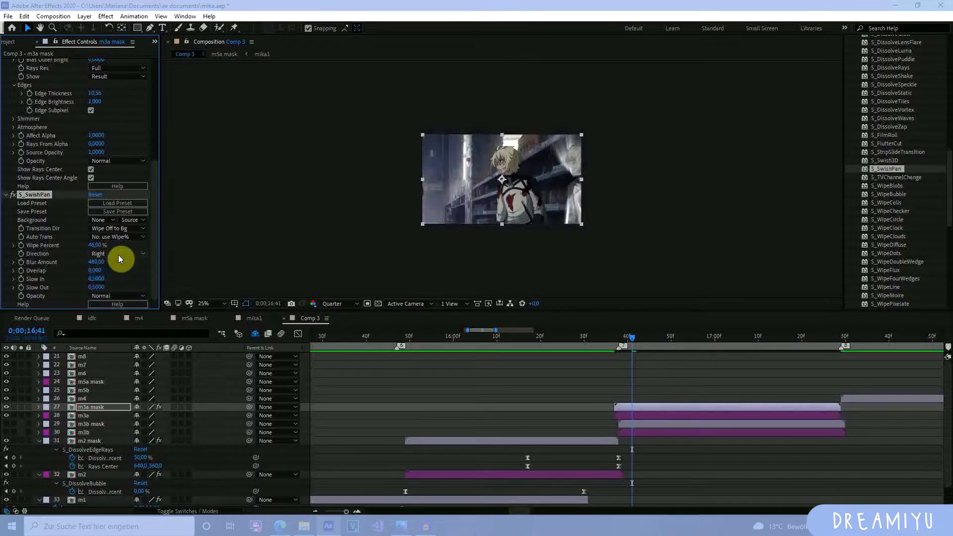
click(112, 254)
click(94, 261)
drag(96, 248, 137, 264)
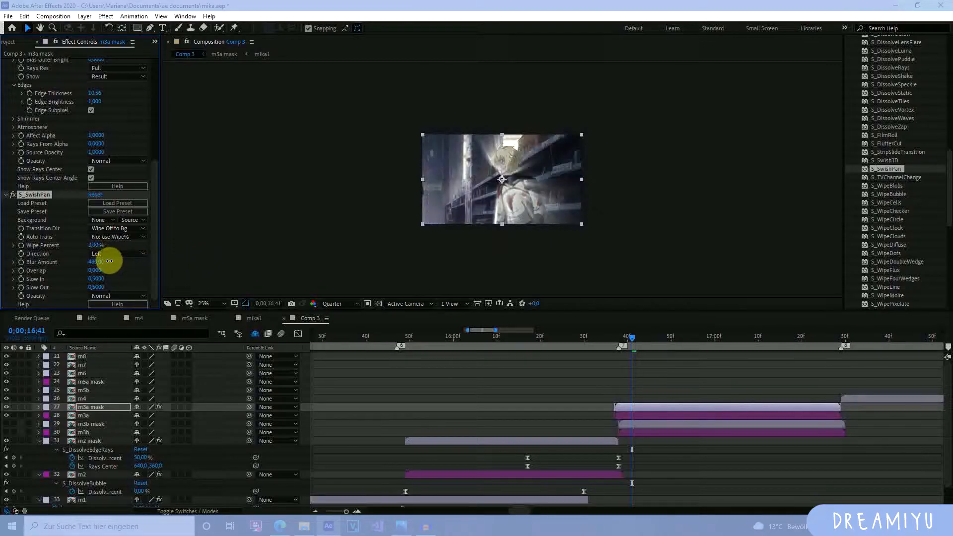
mouse_move(109, 261)
mouse_down()
mouse_move(98, 255)
mouse_move(136, 246)
mouse_move(114, 251)
mouse_up()
click(119, 254)
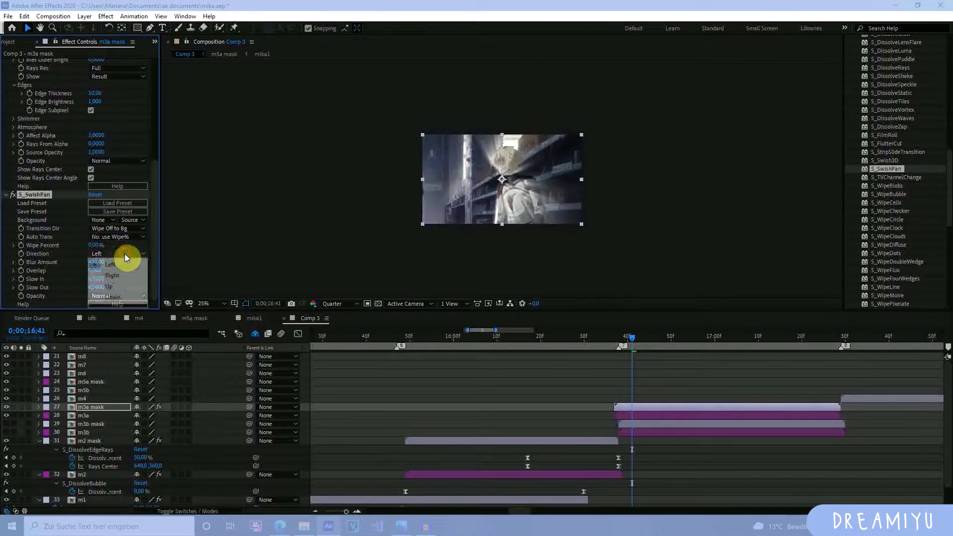
click(110, 296)
mouse_move(92, 247)
mouse_down()
mouse_move(132, 247)
mouse_move(106, 251)
mouse_up()
Step: Set the S_SwishPan Direction to Right and keyframe Wipe Percent at 100% at 0;00;16;41
click(99, 253)
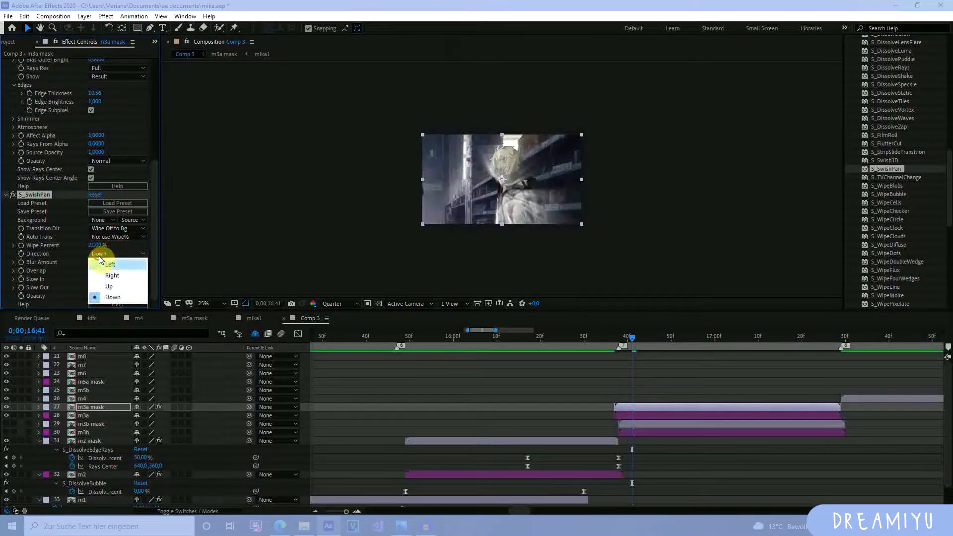
click(111, 276)
mouse_move(92, 246)
mouse_down()
mouse_move(229, 260)
mouse_move(30, 248)
mouse_move(94, 243)
mouse_up()
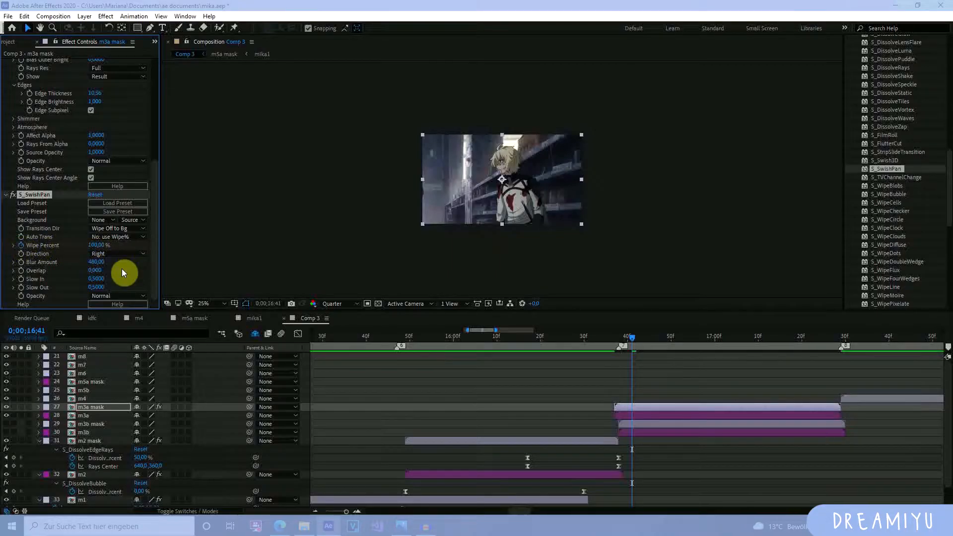
Step: Move the 100% Wipe Percent keyframe to the start of the m3a mask layer and set Wipe Percent to 0% at 0;00;16;41
key(u)
drag(631, 448, 609, 454)
click(13, 449)
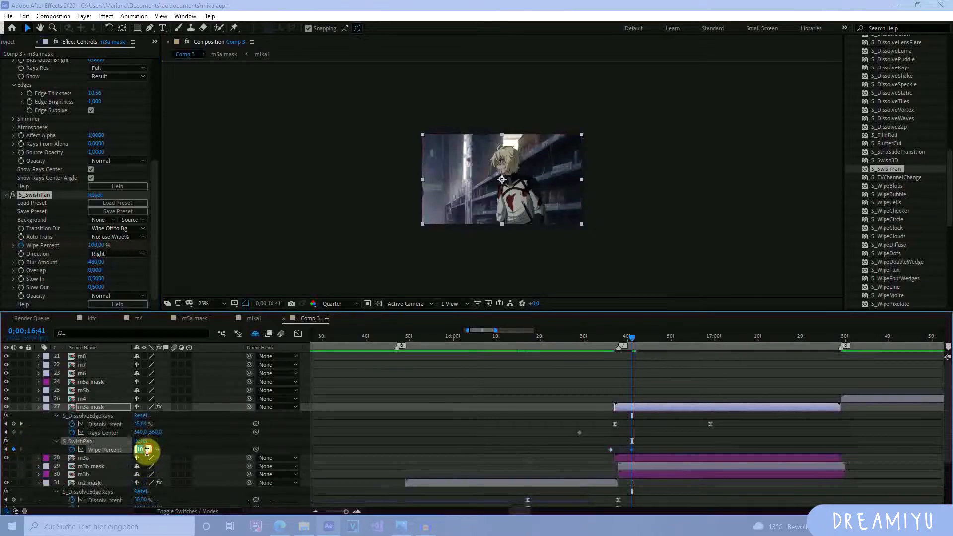
text(00)
key(Return)
Step: Move the 0% Wipe Percent keyframe to 0;00;16;59, ease both keyframes, and preview the wipe up to 0;00;16;49
drag(636, 453, 711, 456)
drag(603, 448, 731, 449)
key(space)
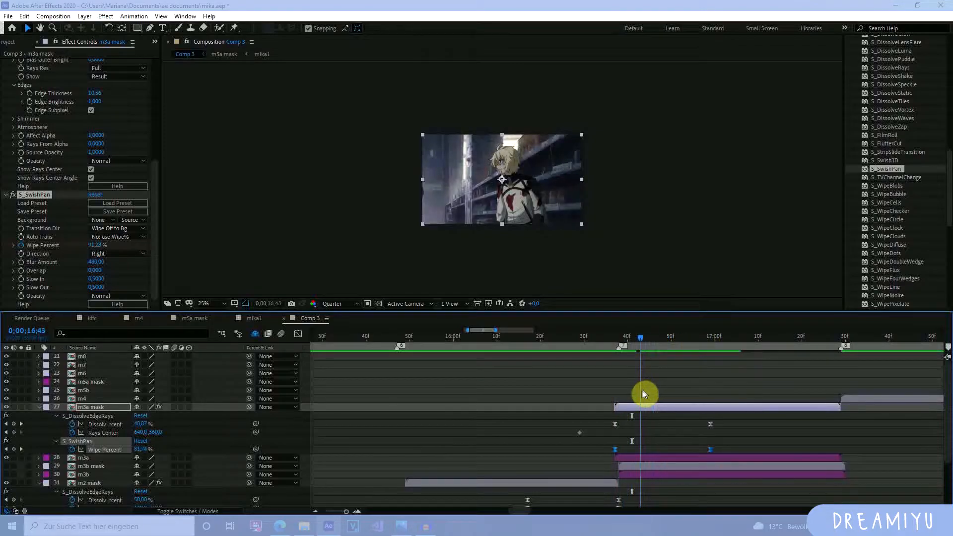
click(671, 429)
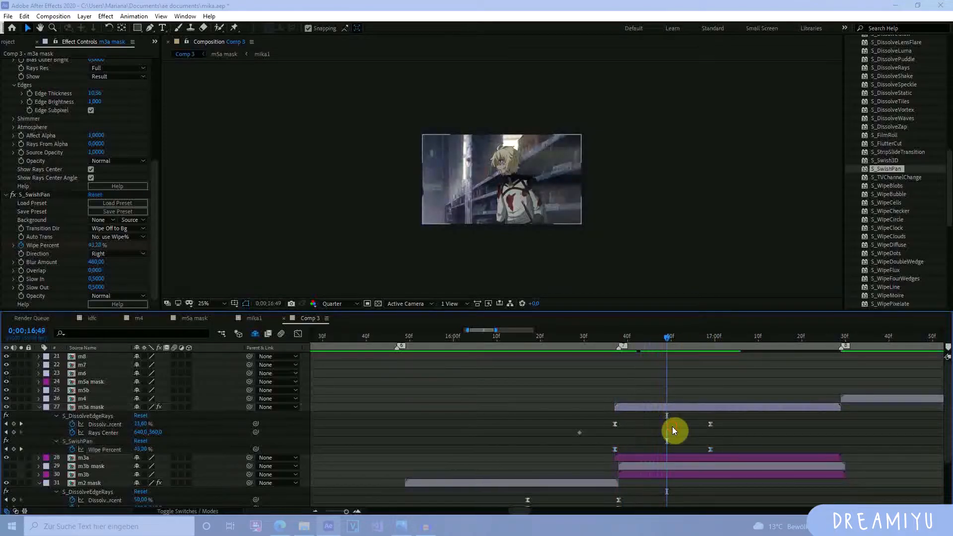
Step: Set Blur Amount to 0 in the m3a mask layer's S_SwishPan effect and check the wipe at 0;00;16;45
click(96, 261)
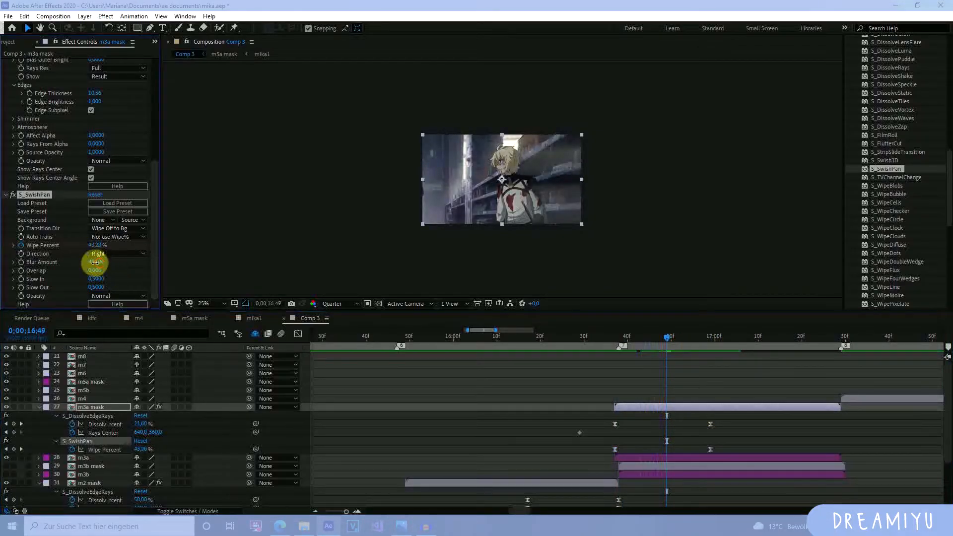
text(1)
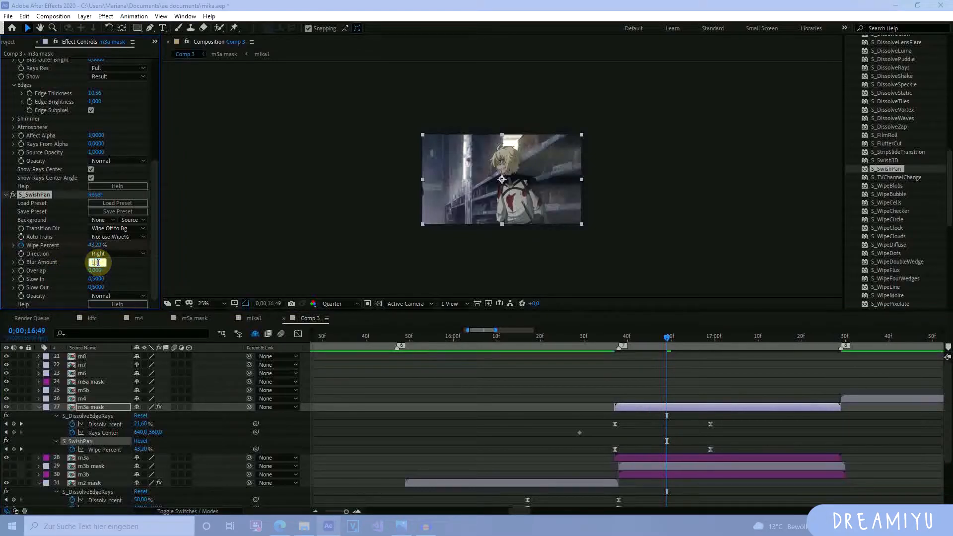
text(0)
key(Return)
click(94, 262)
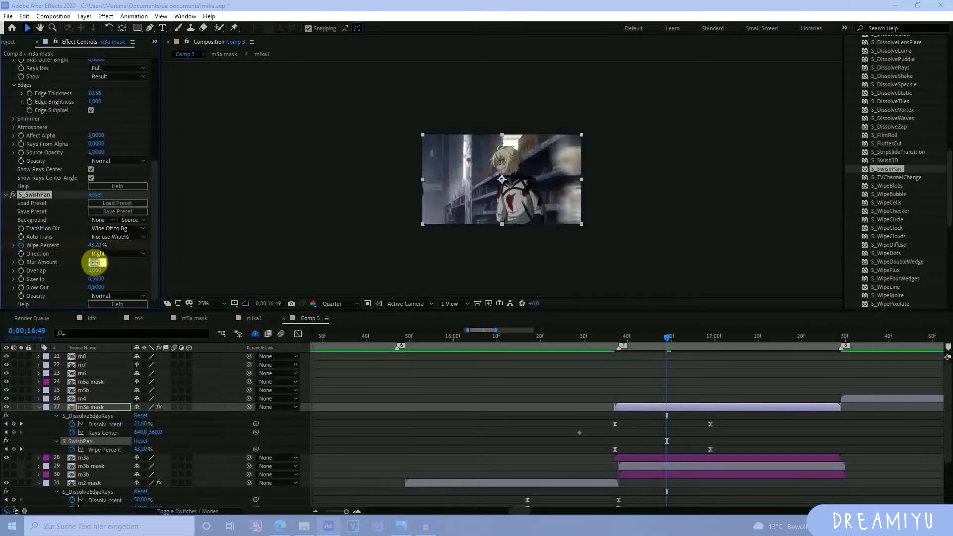
key(Return)
drag(637, 339, 650, 429)
Step: Try a slower wipe with the last Wipe Percent keyframe near the m3a mask layer's end, and return the keyframe to 0;00;16;59
drag(711, 449, 728, 449)
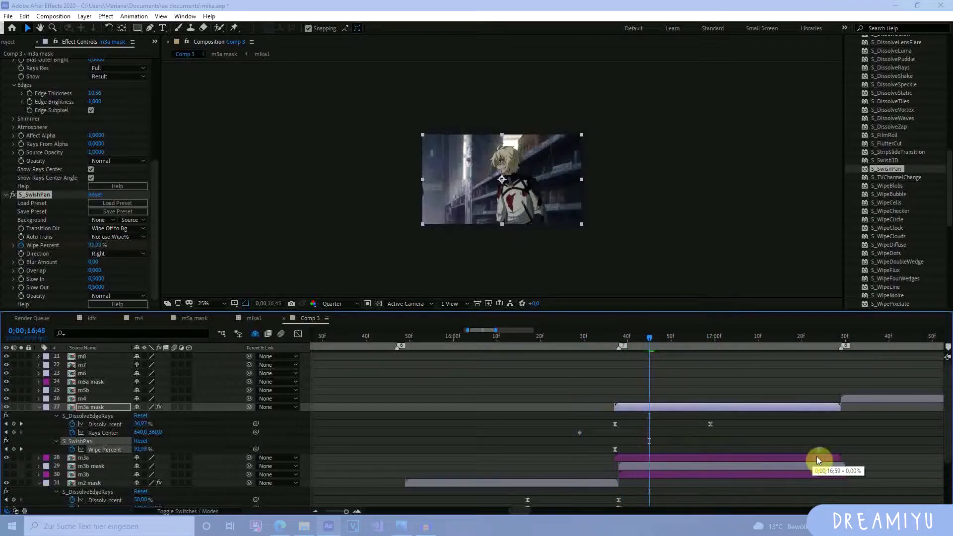
drag(816, 457, 818, 450)
drag(642, 335, 612, 344)
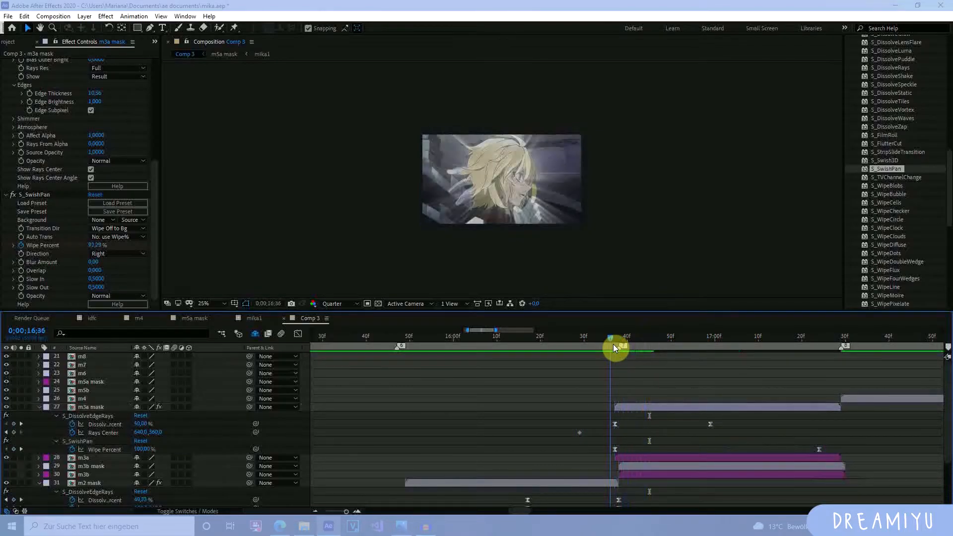
key(space)
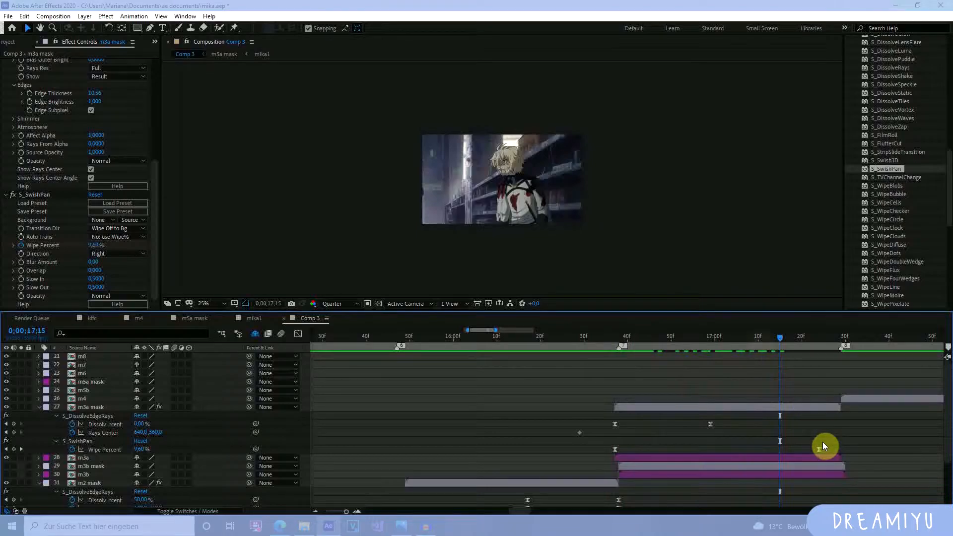
drag(779, 339, 718, 342)
drag(820, 449, 731, 462)
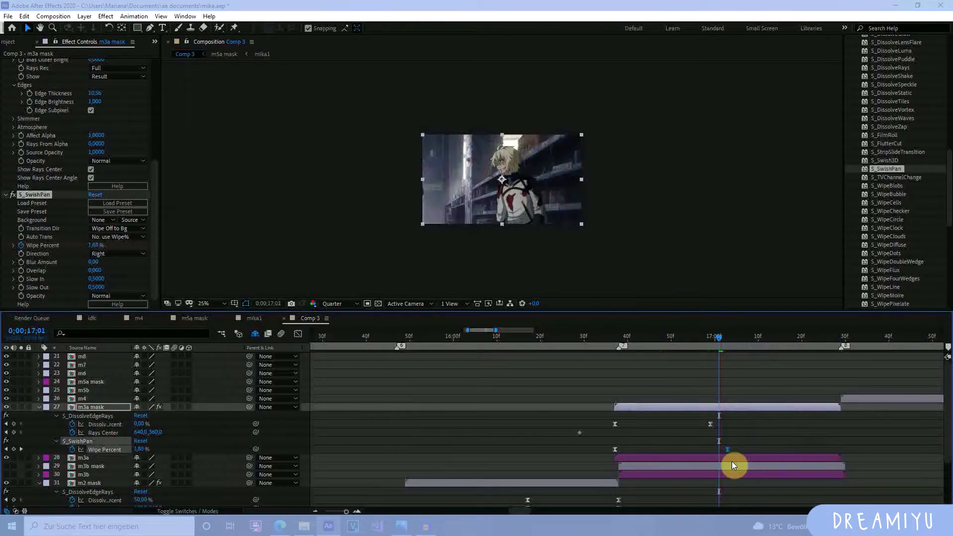
drag(718, 340, 692, 367)
drag(726, 446, 712, 458)
drag(683, 337, 617, 373)
Step: Copy the m3a mask layer's Wipe Percent keyframes to the m3a layer at 0;00;16;37 and reveal them
drag(725, 447, 596, 456)
click(617, 342)
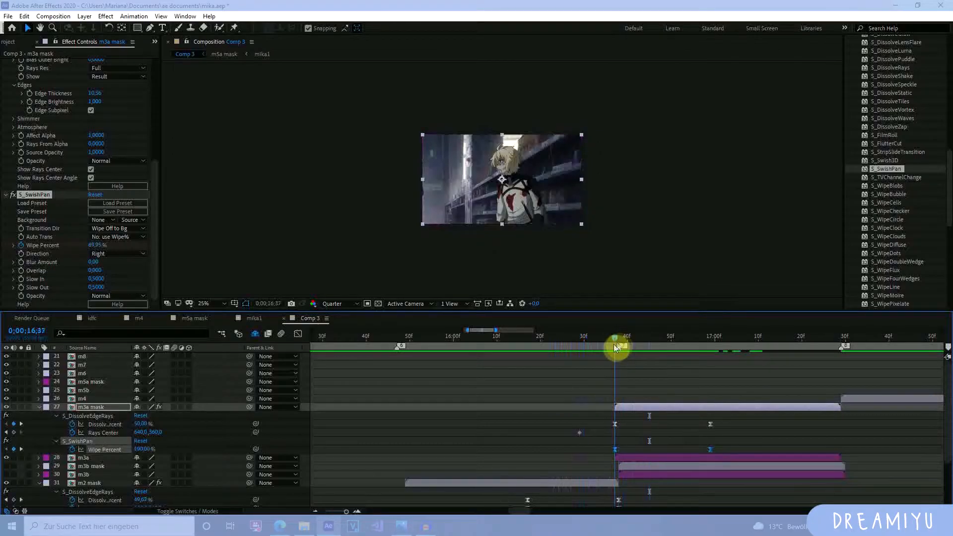
click(28, 195)
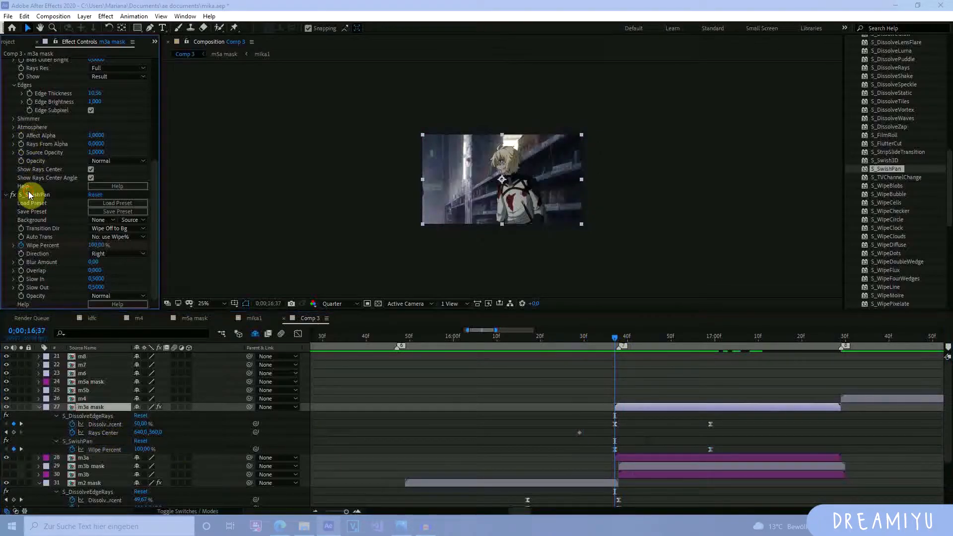
click(654, 459)
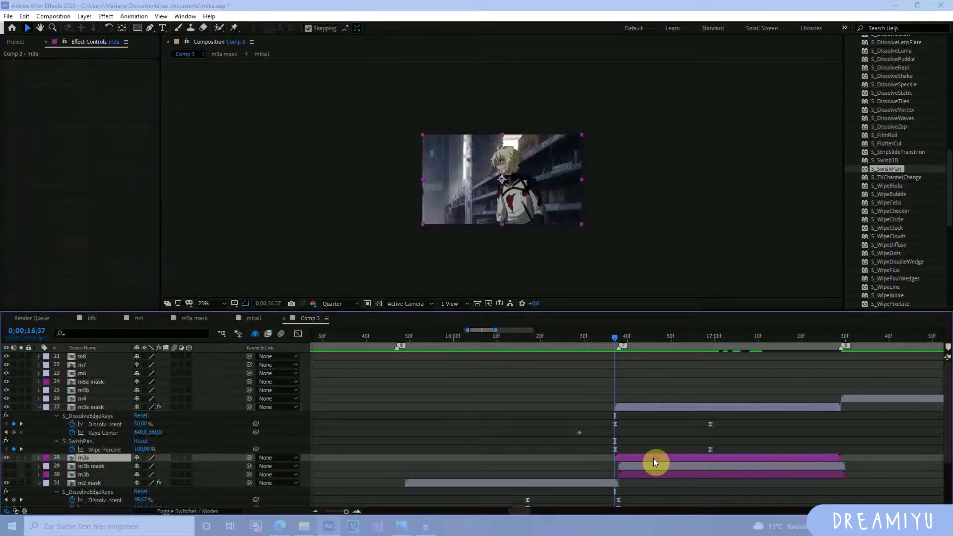
key(ctrl+v)
scroll(652, 457, down, 3)
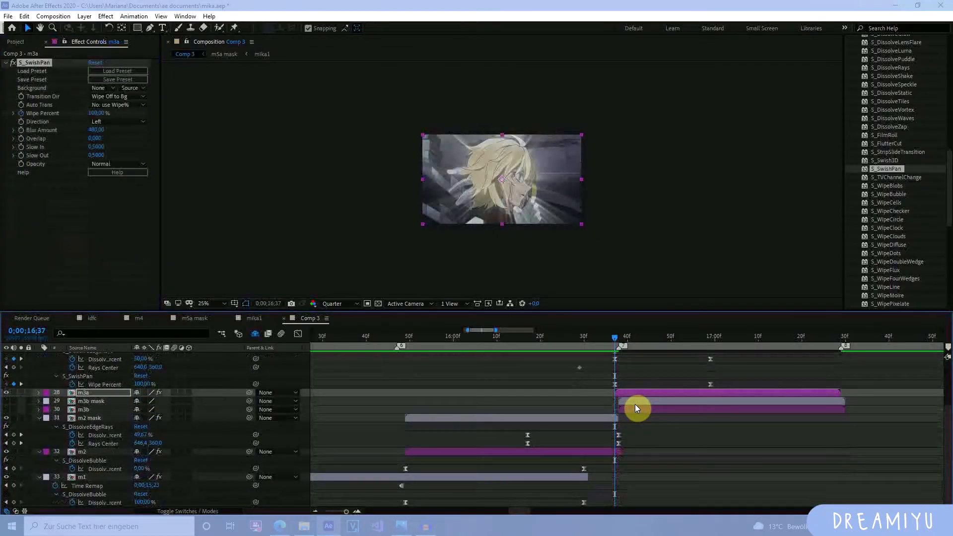
key(u)
Step: Paste the S_SwishPan Wipe Percent keyframes onto the m2 layer at 0;00;16;17 and reveal them
click(609, 469)
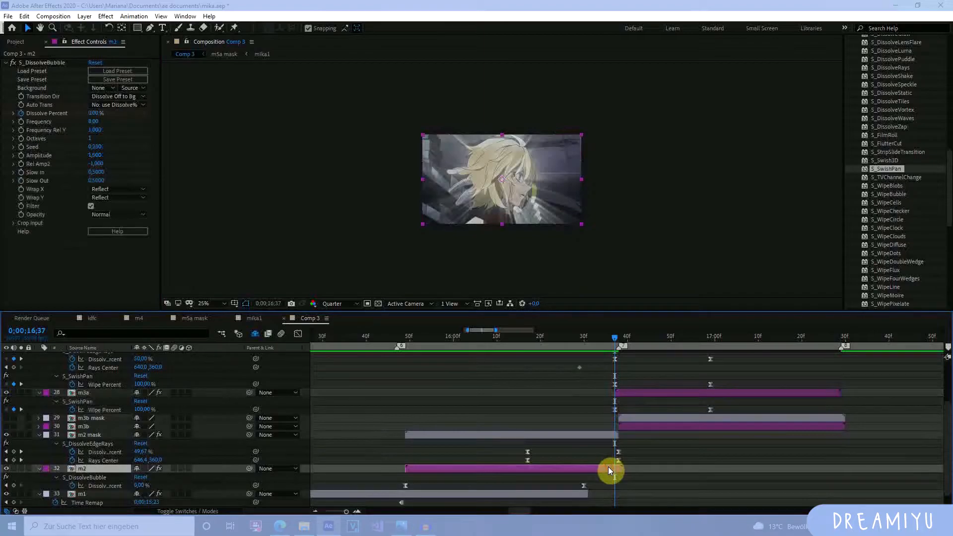
drag(557, 341, 529, 350)
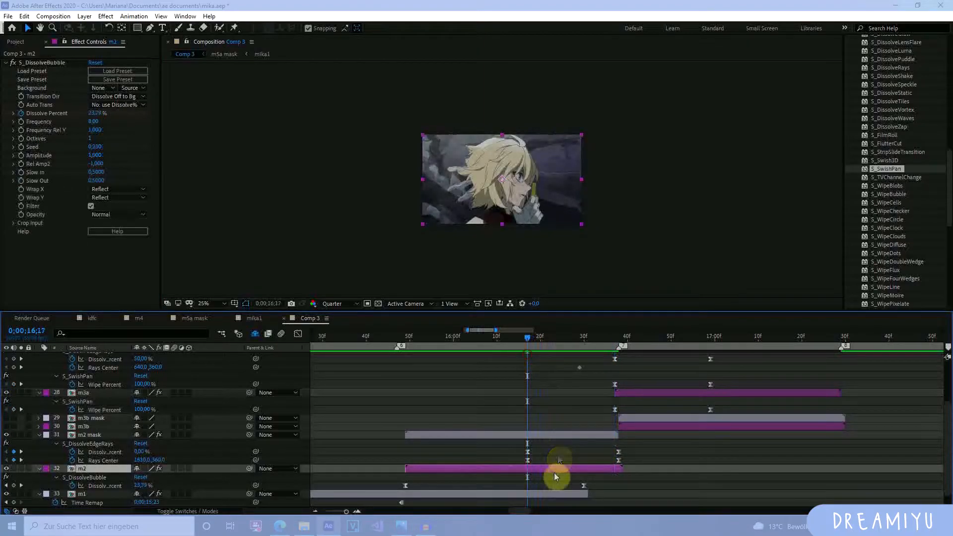
key(ctrl+v)
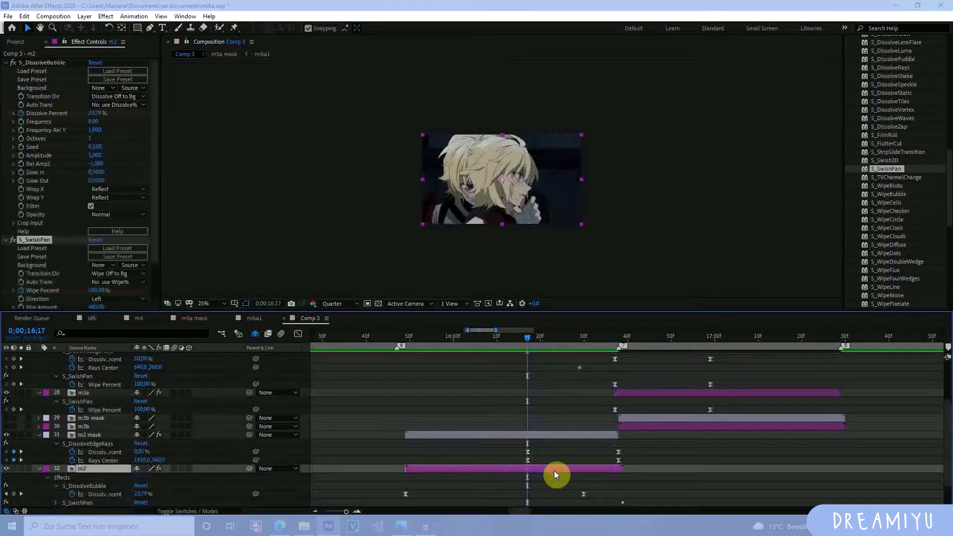
key(u)
scroll(553, 470, down, 1)
Step: Time-reverse the m2 layer's Wipe Percent keyframes so they run from 0% to 100%, and preview the result
drag(513, 466, 638, 470)
right_click(622, 466)
mouse_move(627, 464)
click(759, 460)
key(space)
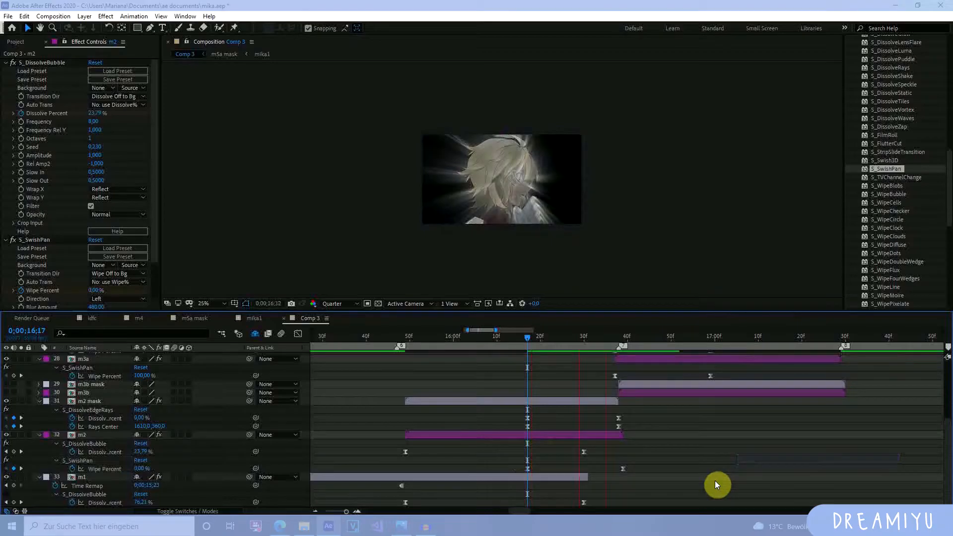
Step: Set Blur Amount to 0 in the m2 layer's S_SwishPan effect, with the current time at 0;00;16;31
drag(543, 338, 586, 348)
click(586, 418)
scroll(101, 251, down, 2)
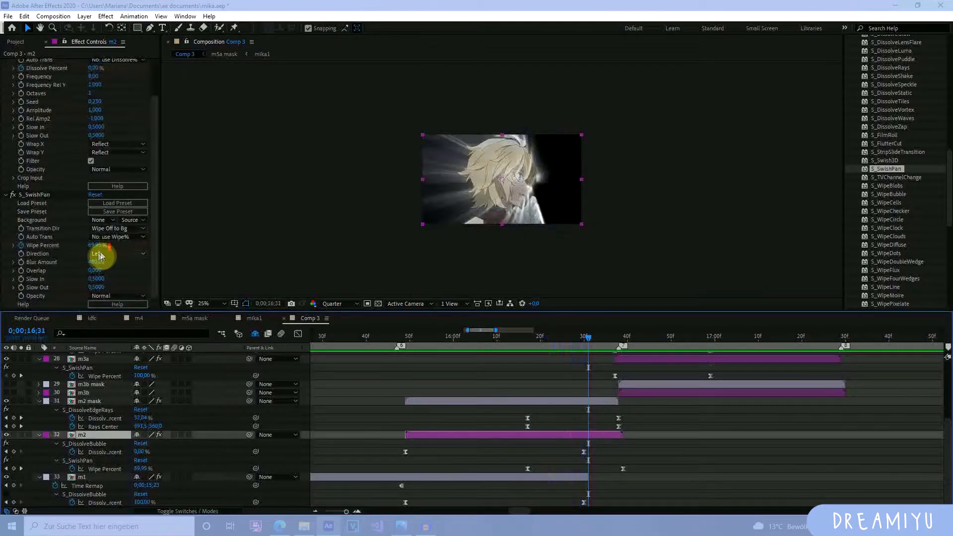
click(97, 261)
text(0)
key(Return)
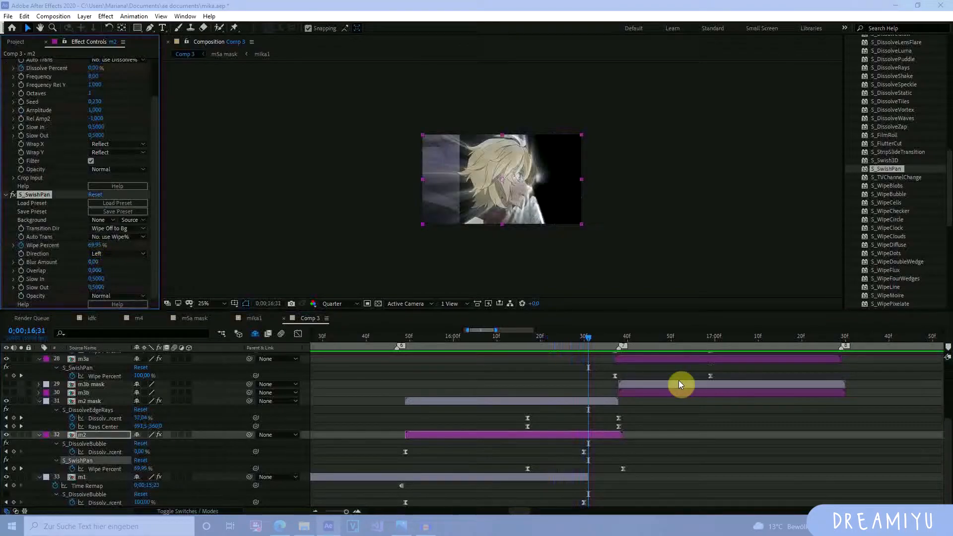
Step: Set Blur Amount to 0 in the m3a layer's S_SwishPan effect and check the frame at 0;00;16;54
drag(597, 340, 678, 368)
scroll(677, 367, up, 2)
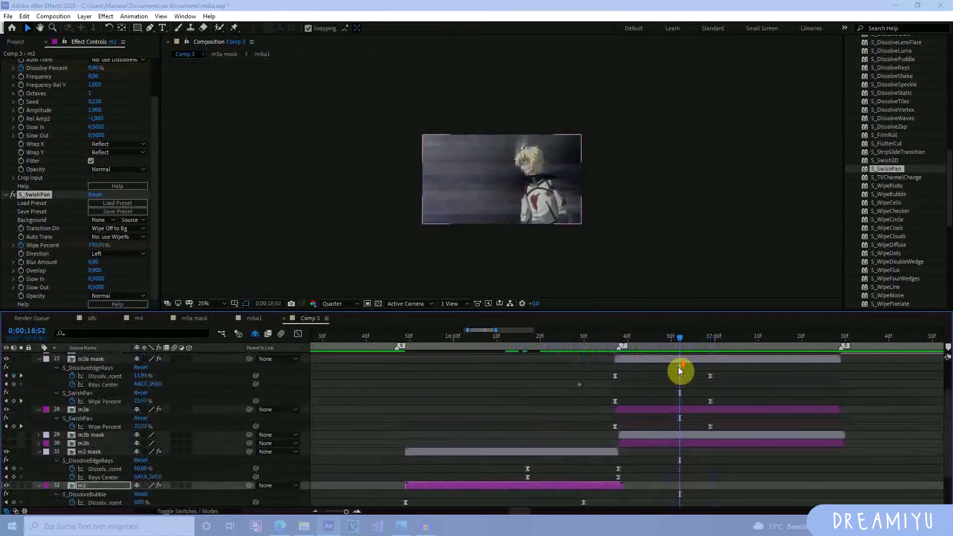
click(675, 415)
click(674, 410)
click(95, 130)
text(0)
click(120, 141)
drag(702, 342, 689, 366)
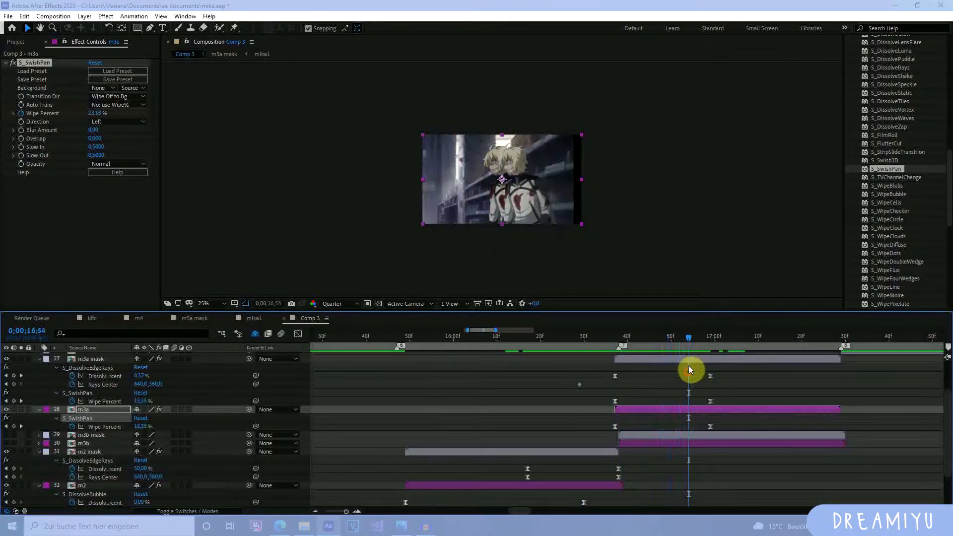
Step: Delete the S_SwishPan effect from the m3a mask layer
scroll(682, 410, up, 3)
click(692, 403)
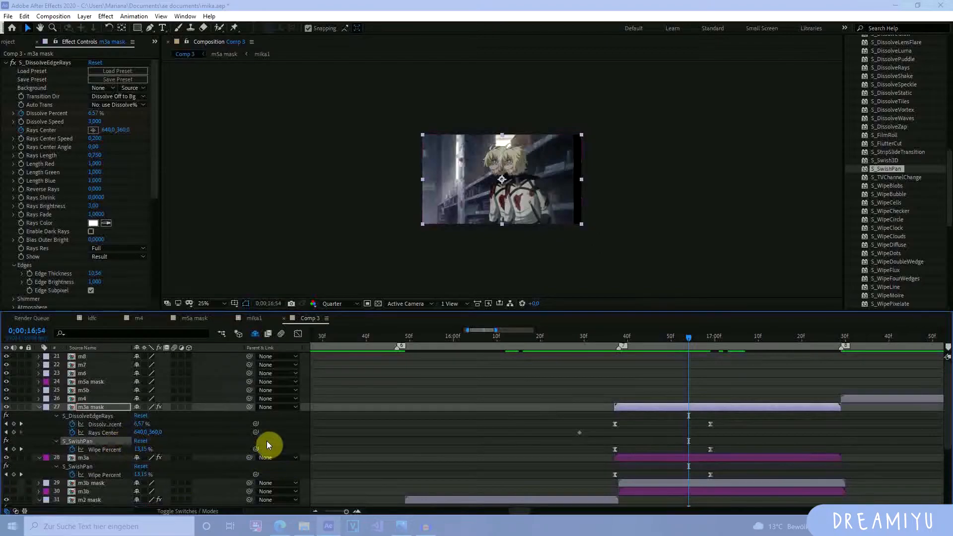
key(Delete)
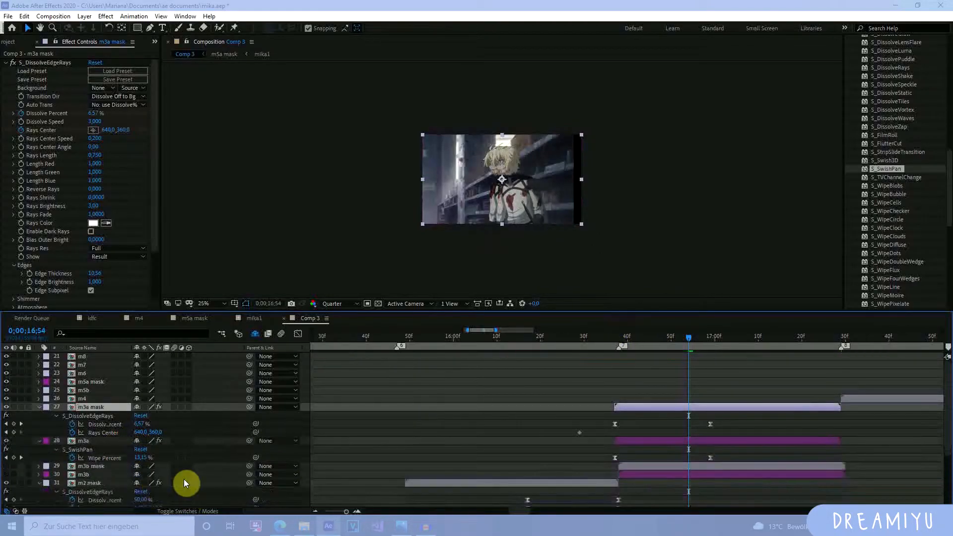
Step: Preview the background wipe through the cut between m2 and m3a, and select the m3a layer
drag(683, 338, 623, 339)
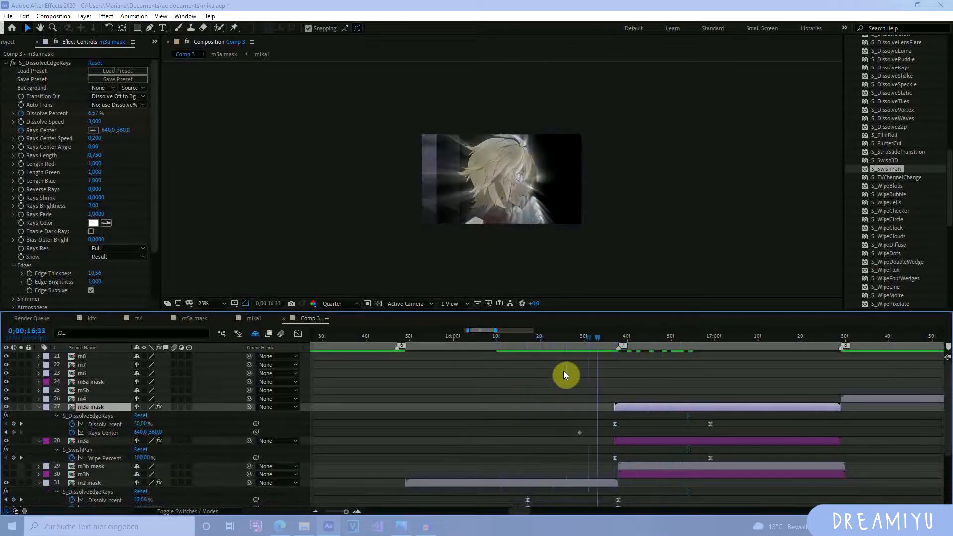
key(space)
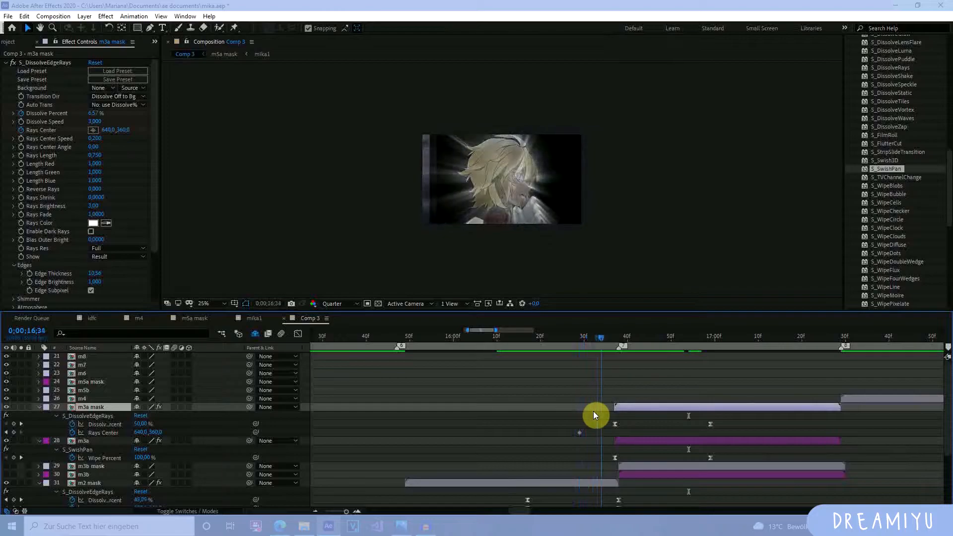
click(643, 439)
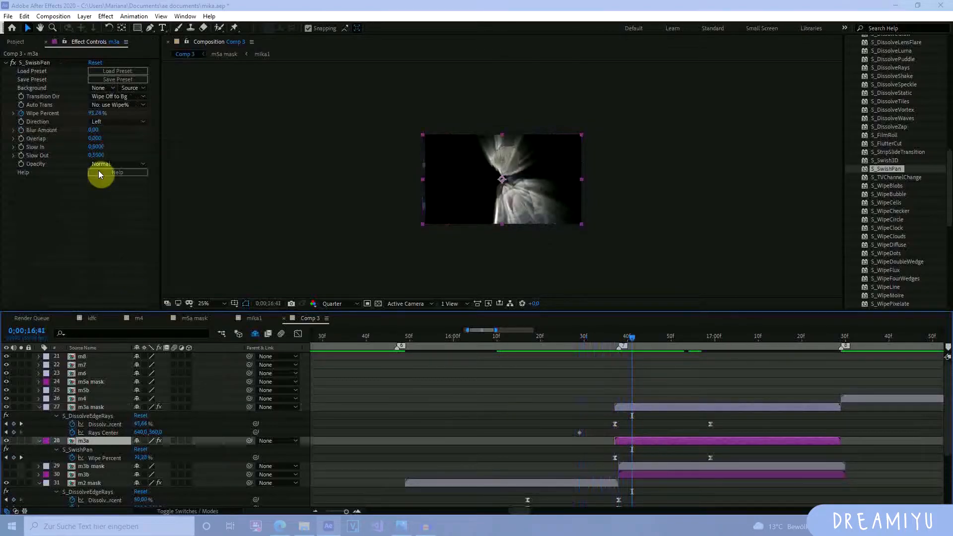
Step: Set the Direction of the m3a layer's S_SwishPan to Right and check the wipe back to 0;00;16;21
click(122, 122)
click(119, 144)
drag(630, 342, 554, 399)
scroll(565, 416, down, 3)
click(565, 453)
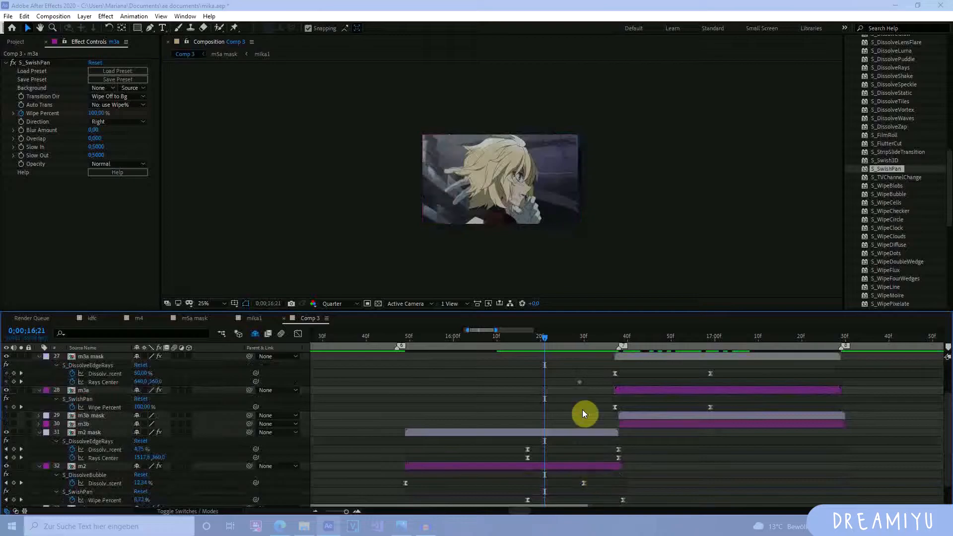
Step: Freeze the m2 layer on its last frame
click(579, 338)
scroll(554, 405, down, 2)
right_click(562, 434)
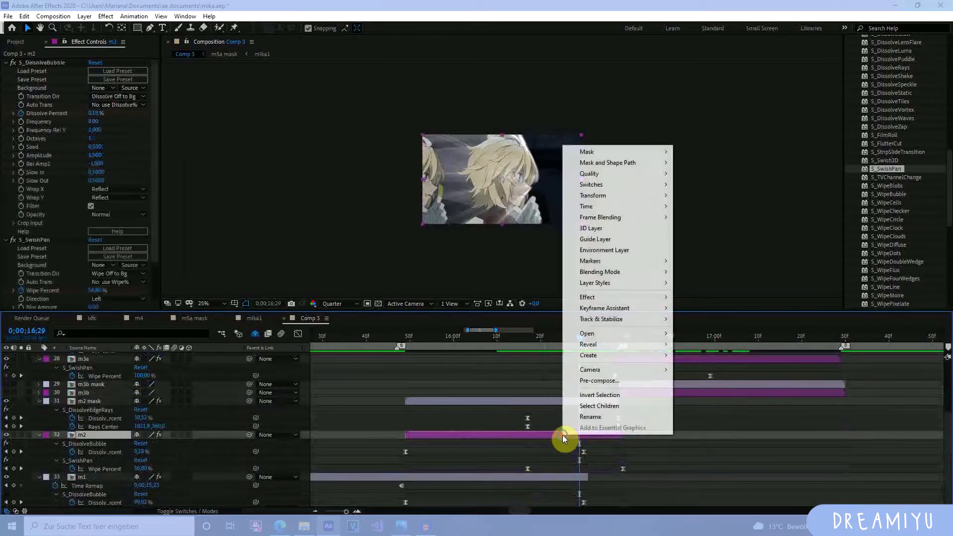
mouse_move(620, 206)
click(697, 249)
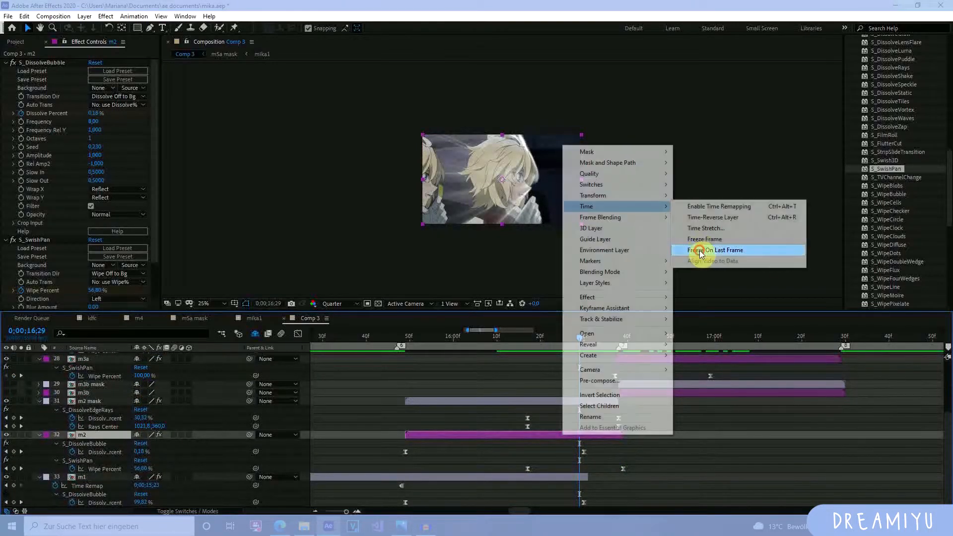
Step: Align the m2 layer's S_SwishPan Wipe Percent keyframes with m3a's wipe keyframes and check the transition up to 0;00;17;00
drag(585, 338, 701, 387)
drag(632, 472, 522, 481)
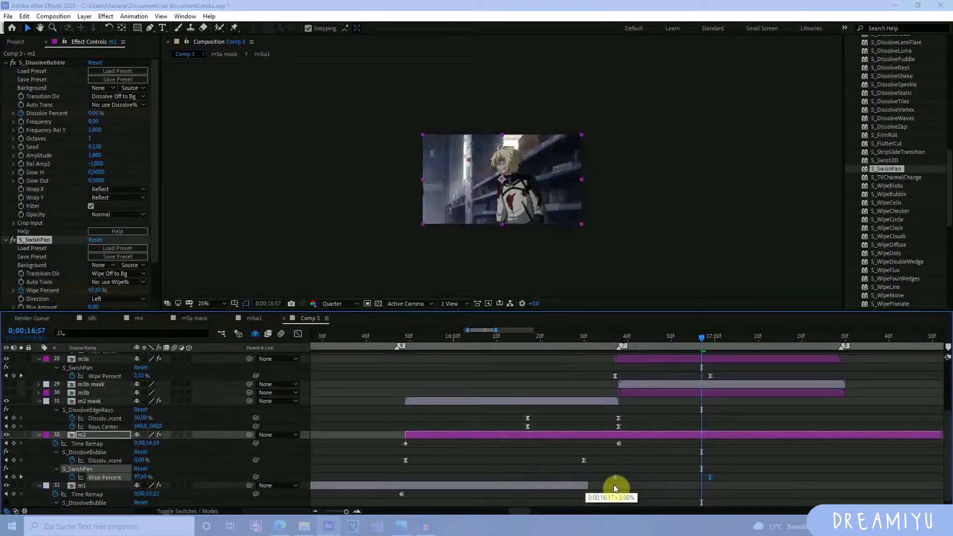
drag(621, 342, 713, 385)
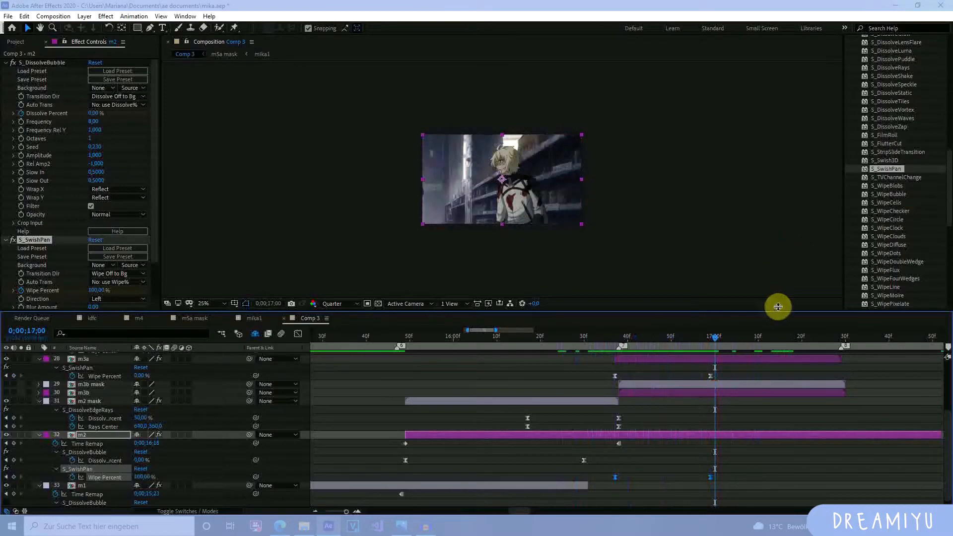
click(822, 264)
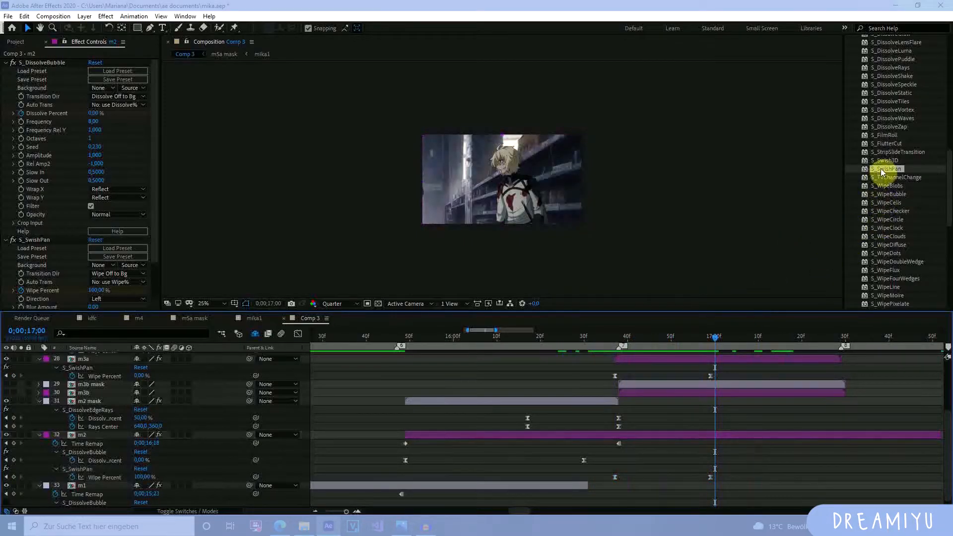
Step: Apply S_SwishPan to the m3a mask layer, try a higher Wipe Percent at 0;00;17;17, and undo the percentage change
scroll(794, 397, up, 5)
click(755, 402)
drag(818, 343, 803, 334)
drag(889, 170, 772, 399)
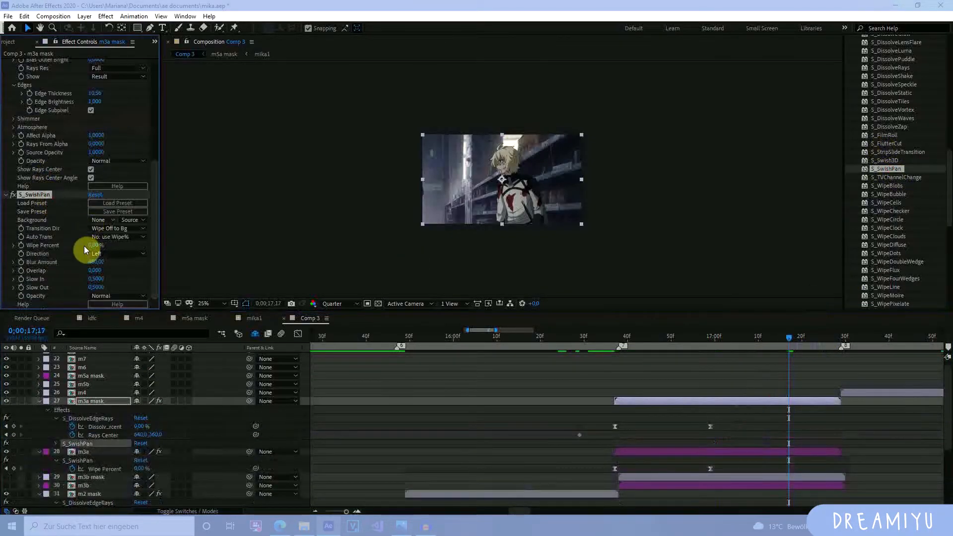
drag(94, 245, 119, 257)
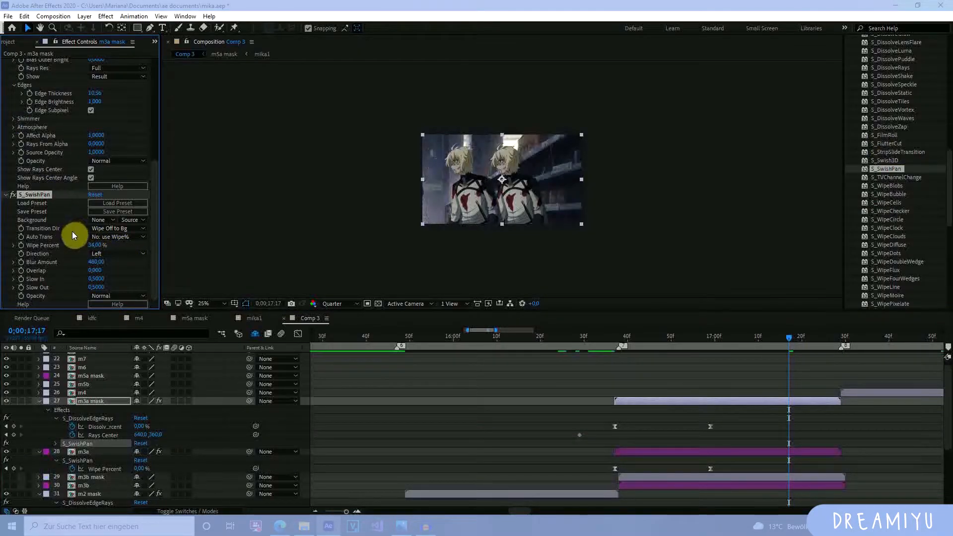
key(ctrl+z)
Step: Apply S_Swish3D to the m3a mask layer and try a Wipe Percent of 48%
click(785, 403)
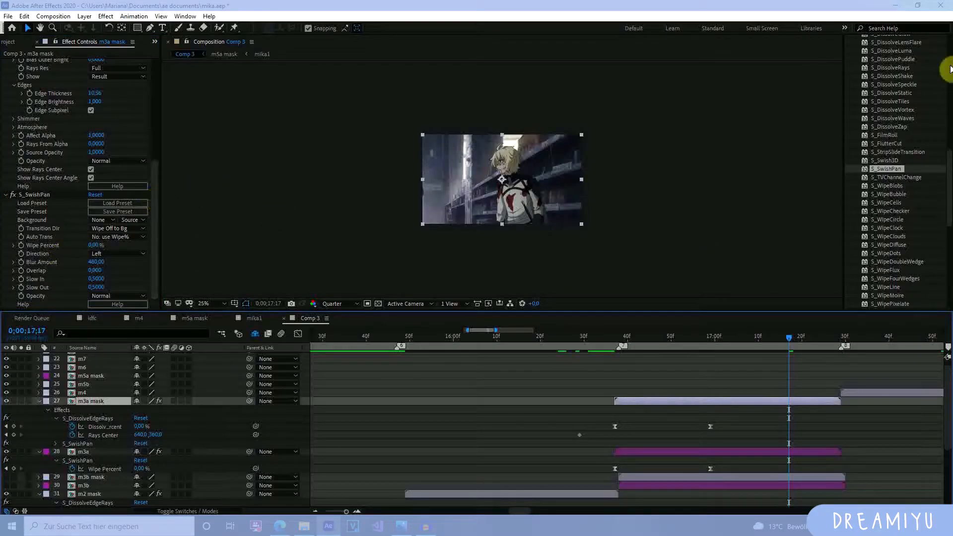
drag(885, 164, 783, 400)
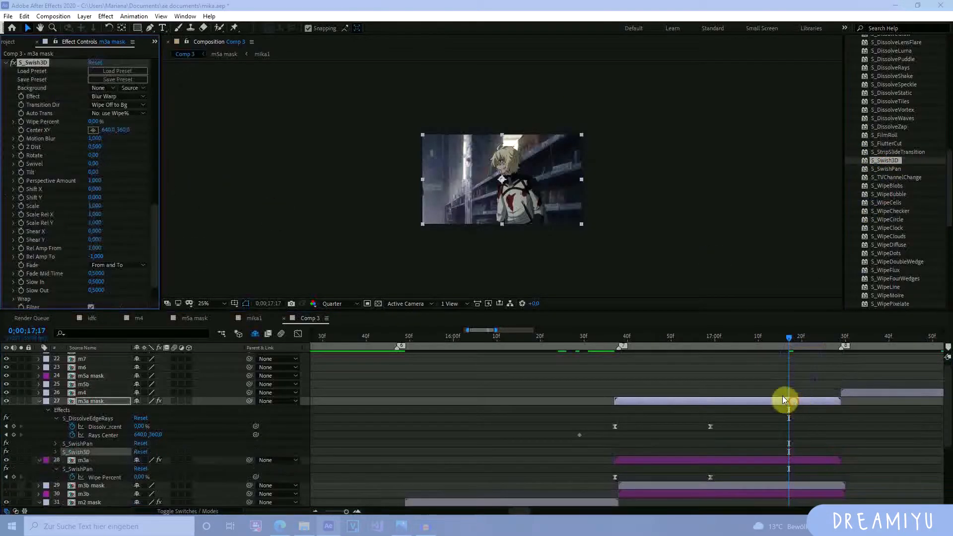
drag(94, 124, 421, 189)
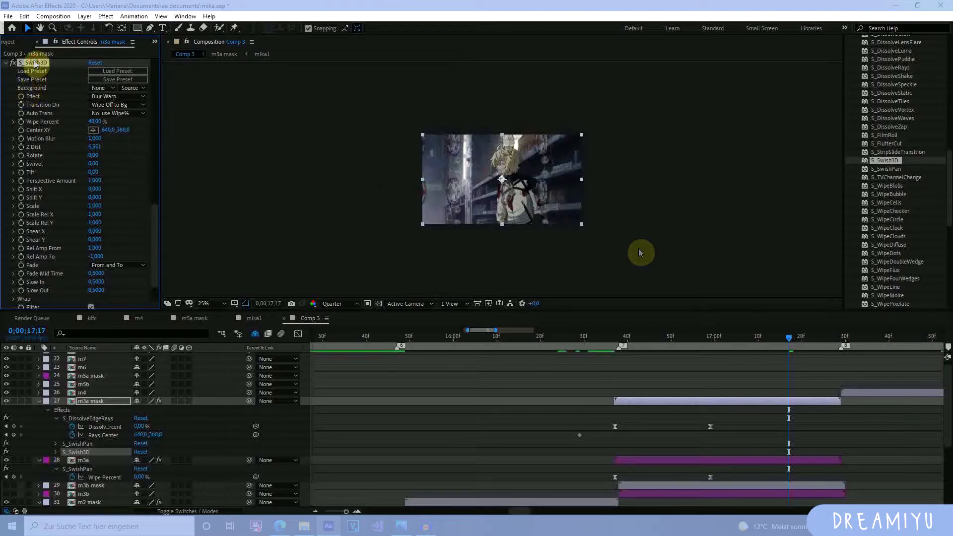
Step: Experiment with Tilt and Rotate in the m3a mask's S_Swish3D, and undo all its parameter changes
scroll(914, 242, down, 3)
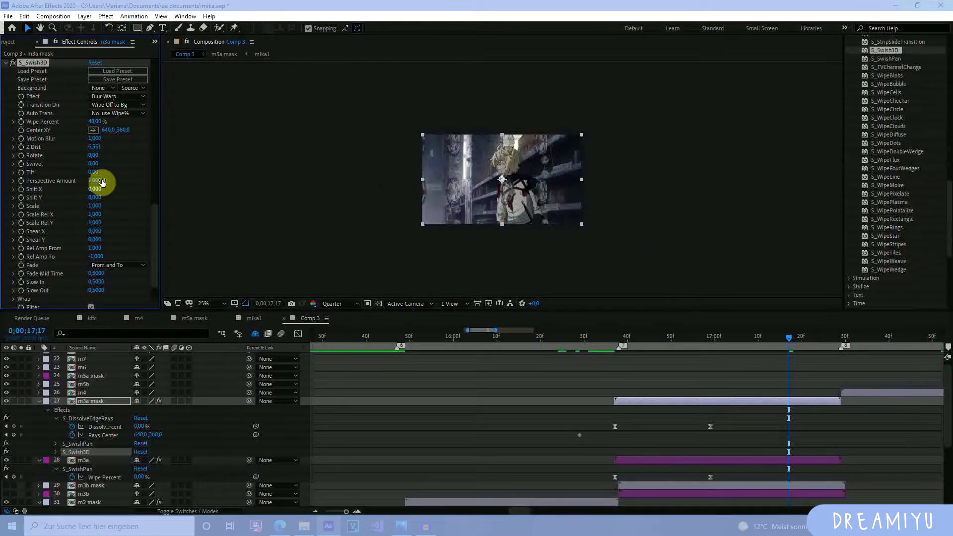
drag(92, 172, 157, 198)
mouse_move(94, 157)
mouse_down()
mouse_move(107, 158)
mouse_move(92, 158)
mouse_up()
drag(101, 173, 100, 114)
key(ctrl+z)
key(ctrl+z)
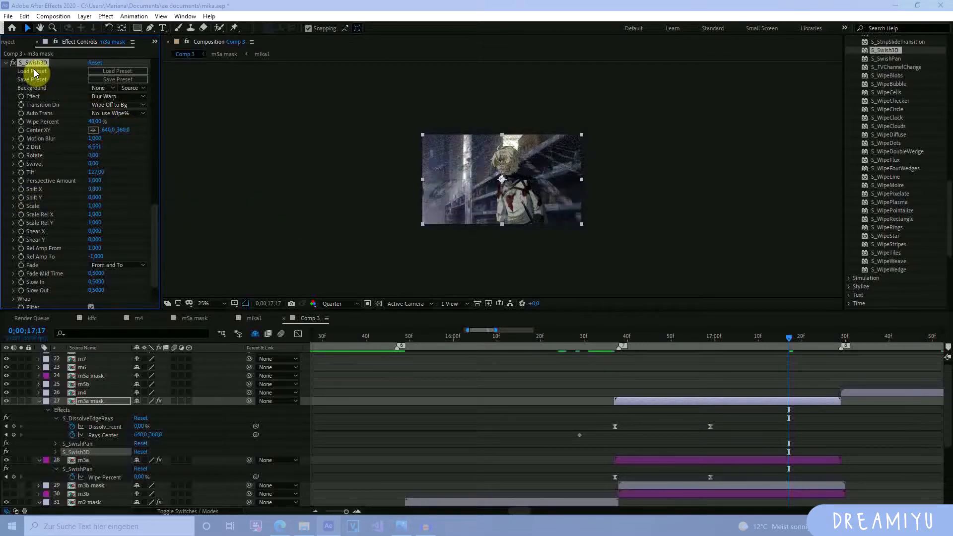
key(ctrl+z)
key(ctrl+z)
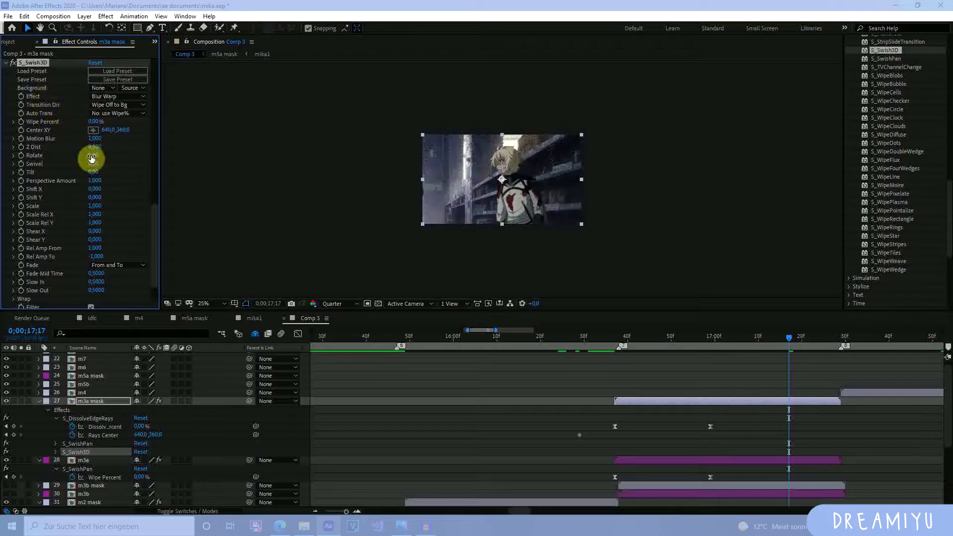
Step: Try Shift X 2,100, Wipe Percent 28% and a slight shear in the m3a mask's S_Swish3D, and delete the effect
drag(96, 188, 220, 202)
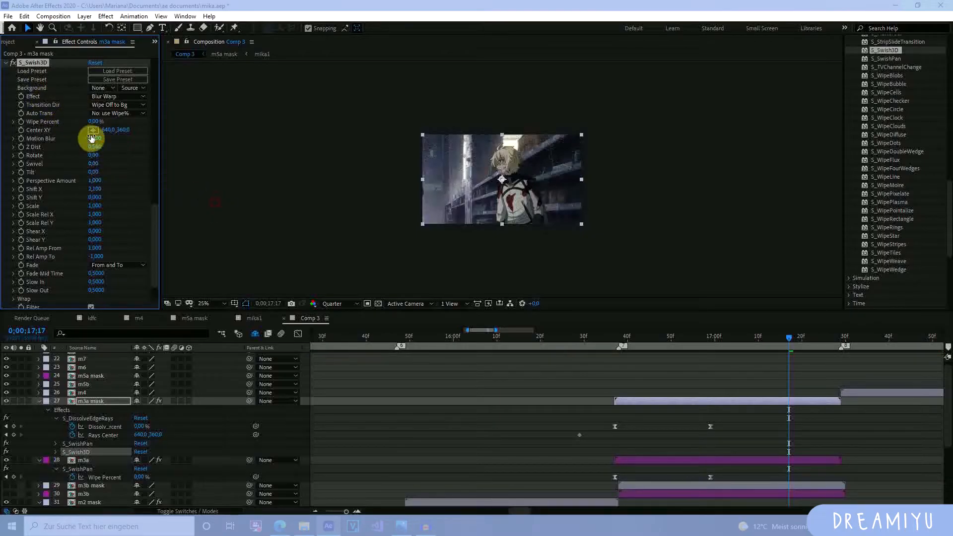
drag(91, 121, 101, 157)
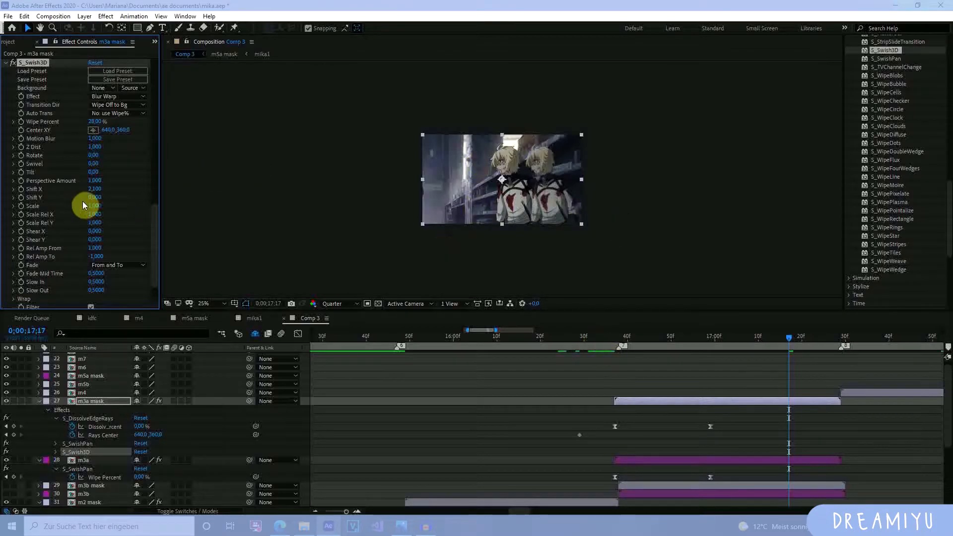
drag(97, 240, 128, 254)
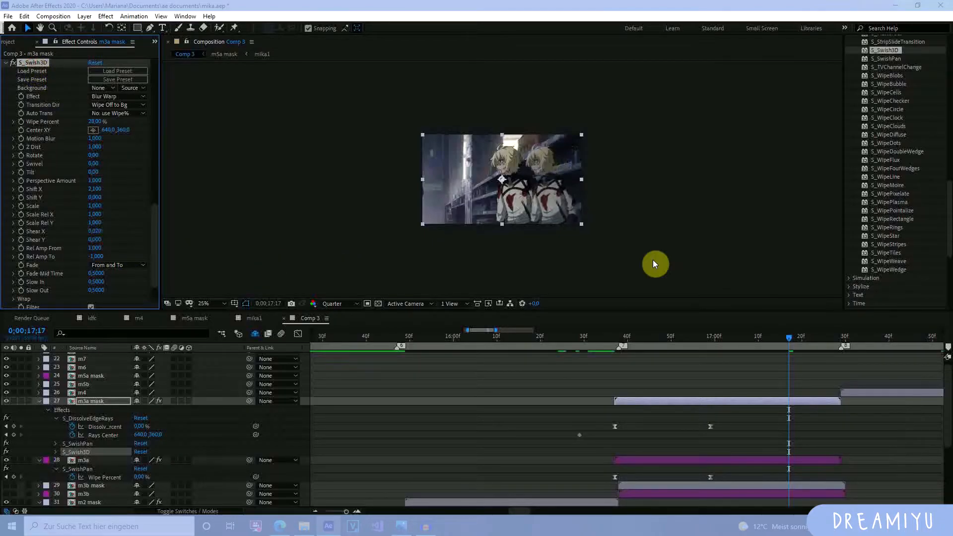
key(Delete)
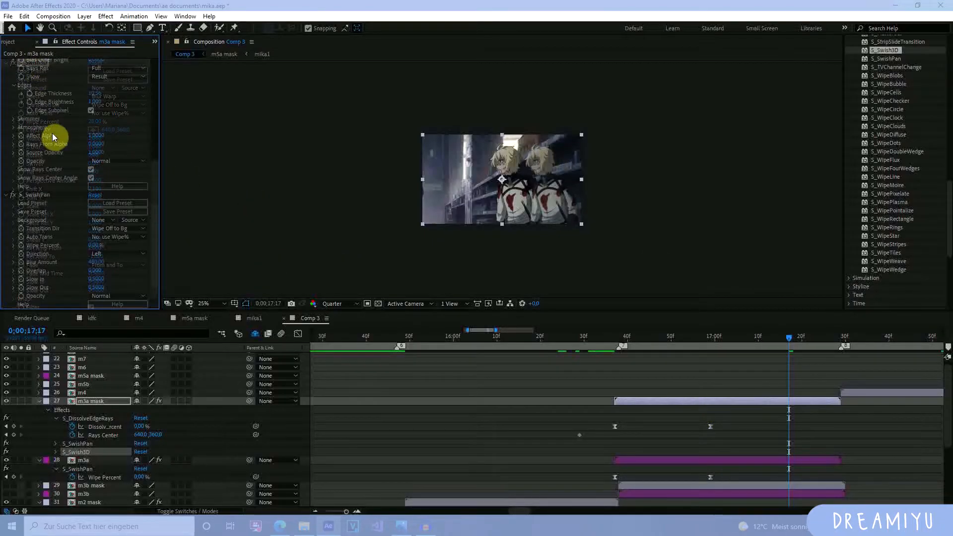
Step: Try the S_FilmRoll transition on the m3a mask layer at 0;00;17;14
drag(793, 335, 601, 372)
scroll(878, 121, up, 6)
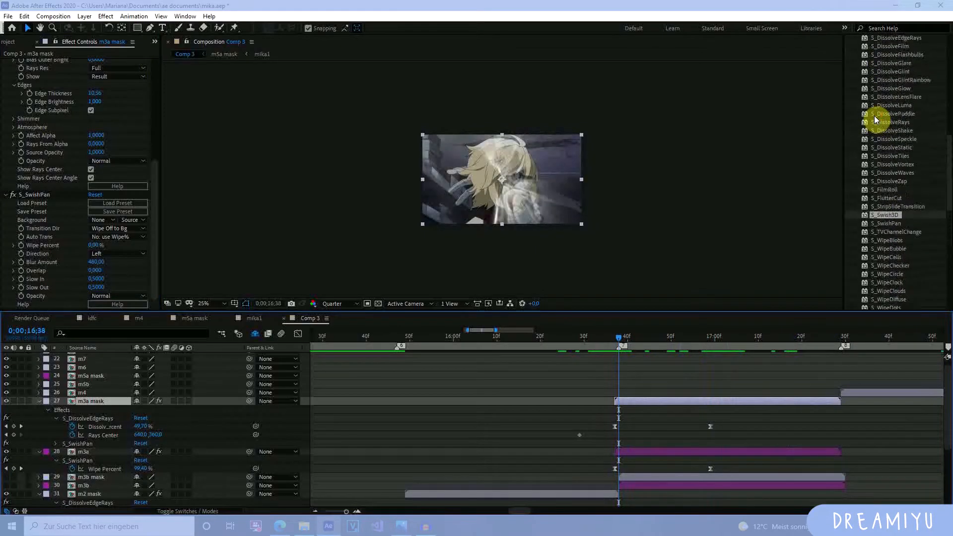
click(887, 190)
click(885, 199)
click(886, 205)
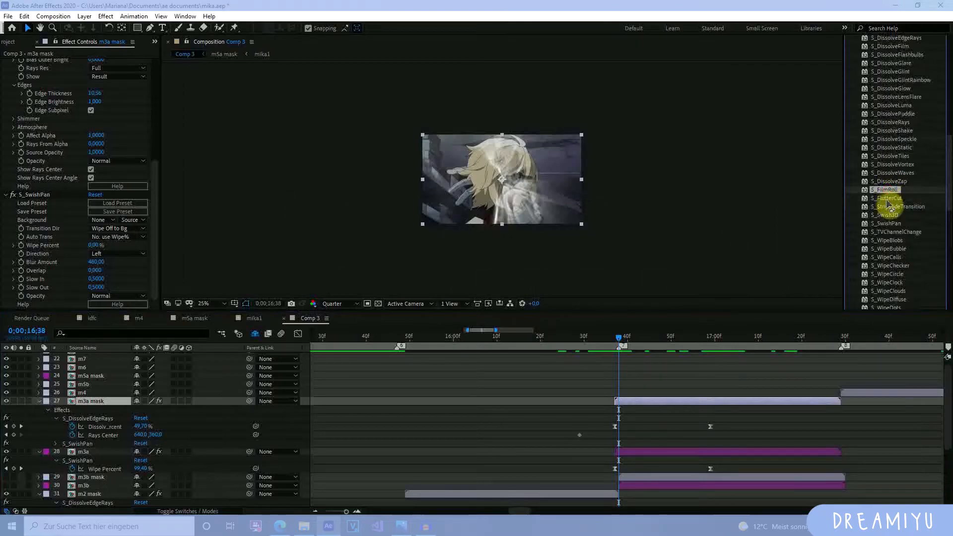
click(776, 337)
drag(891, 190, 746, 402)
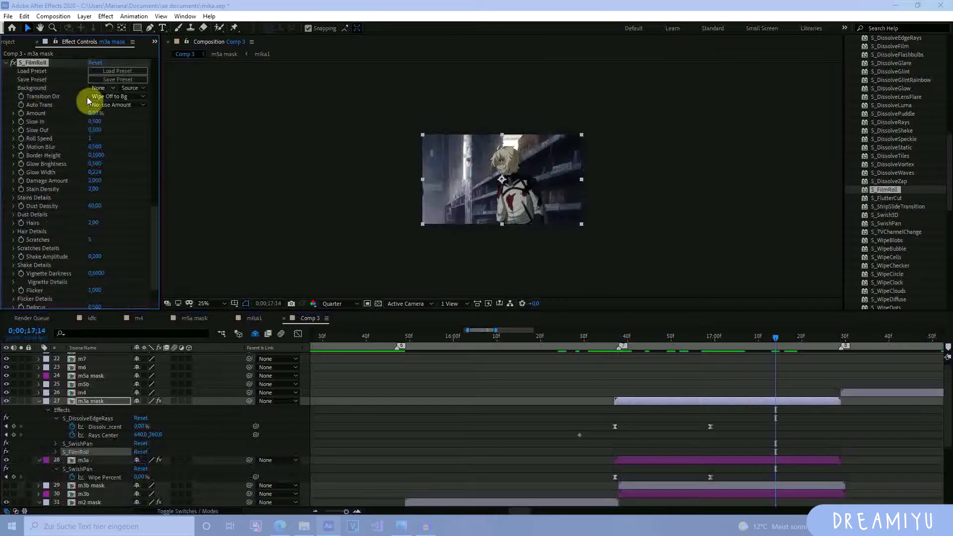
drag(112, 114, 112, 114)
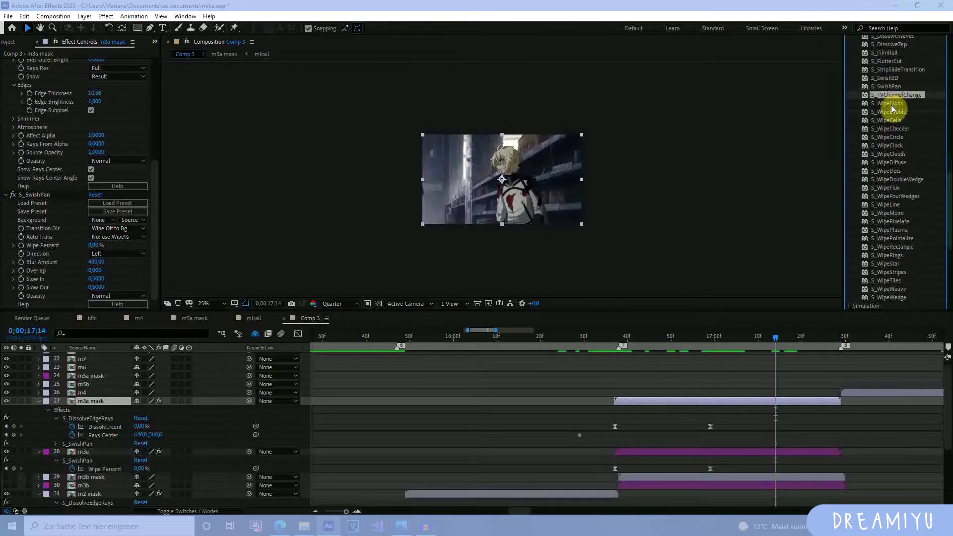
Step: Apply S_WipePixelate to the m3a mask layer, try a Wipe Percent of 40%, and undo the percentage change
scroll(890, 116, up, 2)
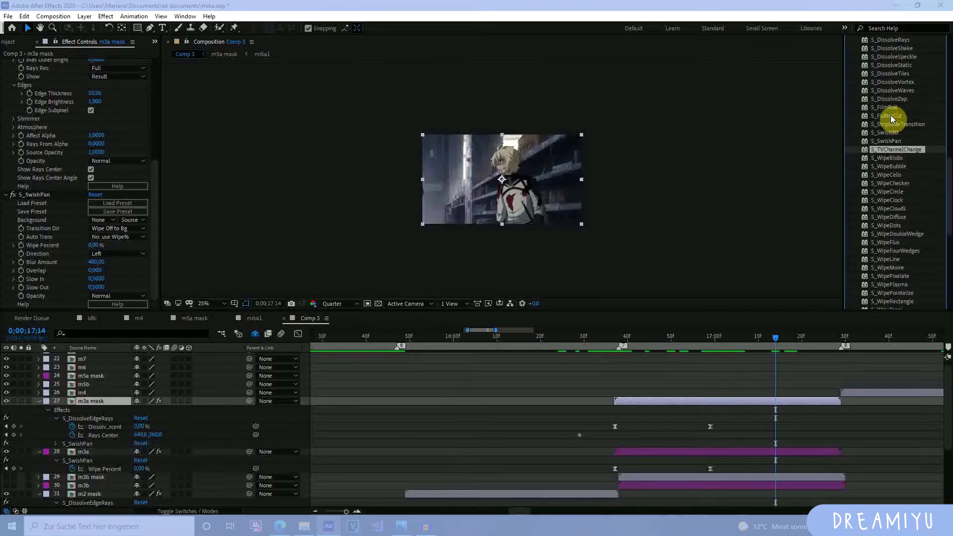
scroll(890, 115, down, 2)
scroll(888, 189, down, 2)
click(888, 243)
drag(896, 169, 780, 400)
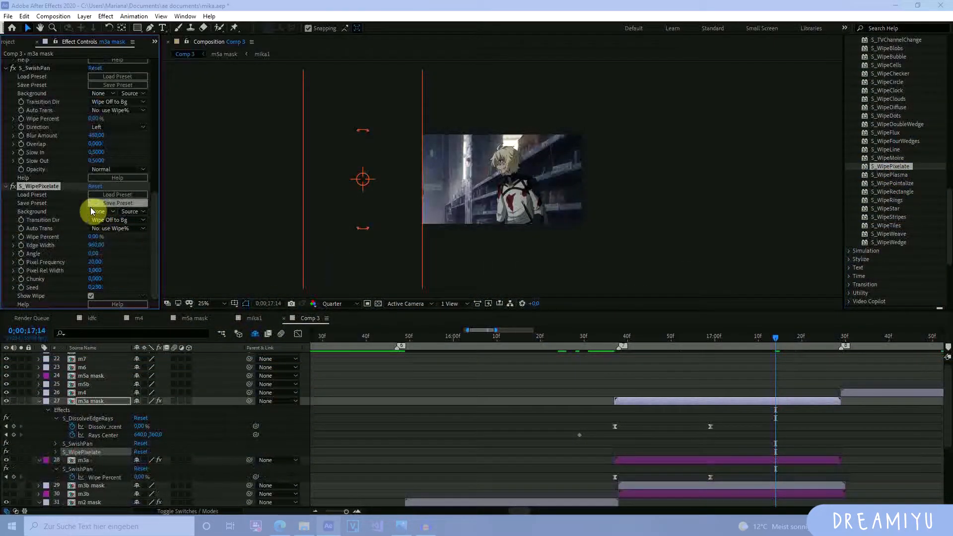
drag(93, 238, 127, 251)
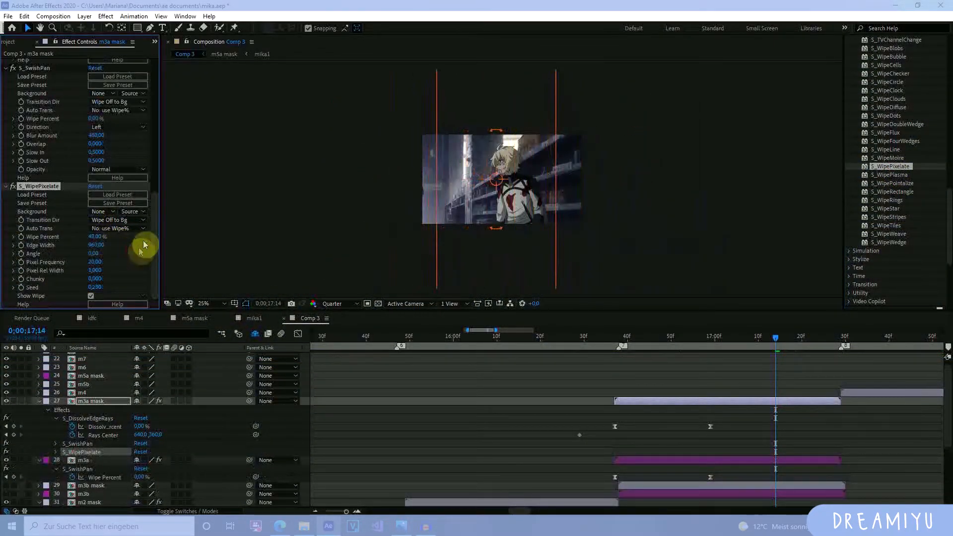
key(ctrl+z)
Step: Apply S_WipePixelate to the m4 layer with a Wipe Percent of 56% at 0;00;17;47
drag(825, 341, 698, 398)
click(703, 395)
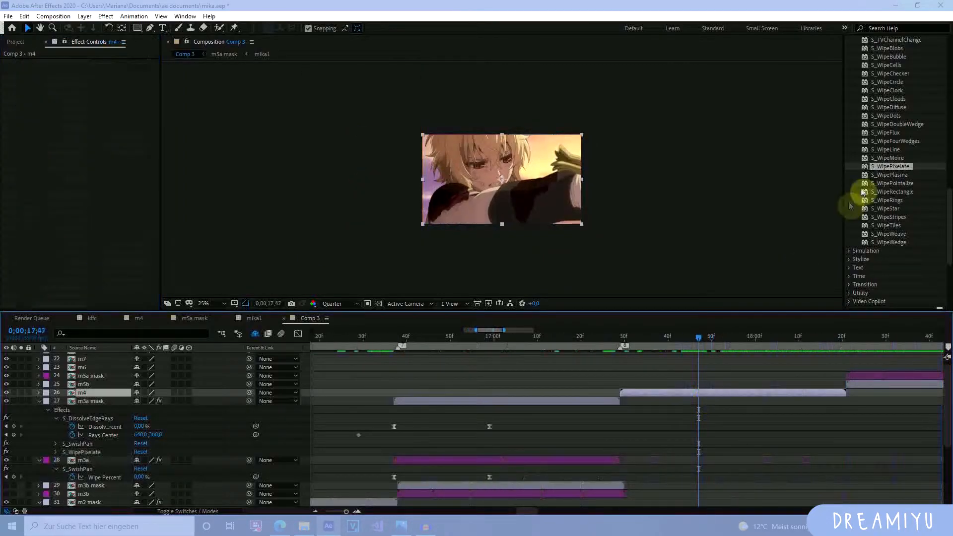
drag(888, 167, 691, 392)
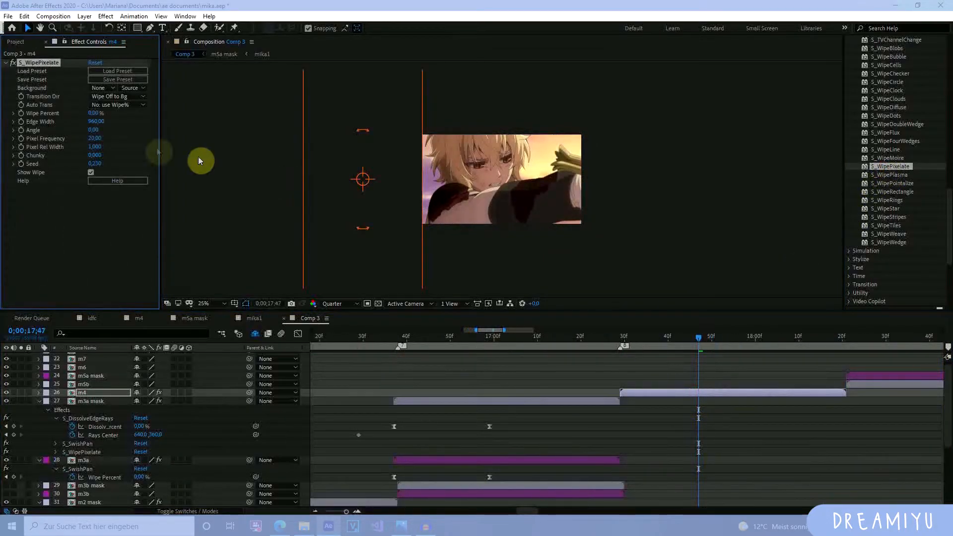
drag(95, 113, 135, 127)
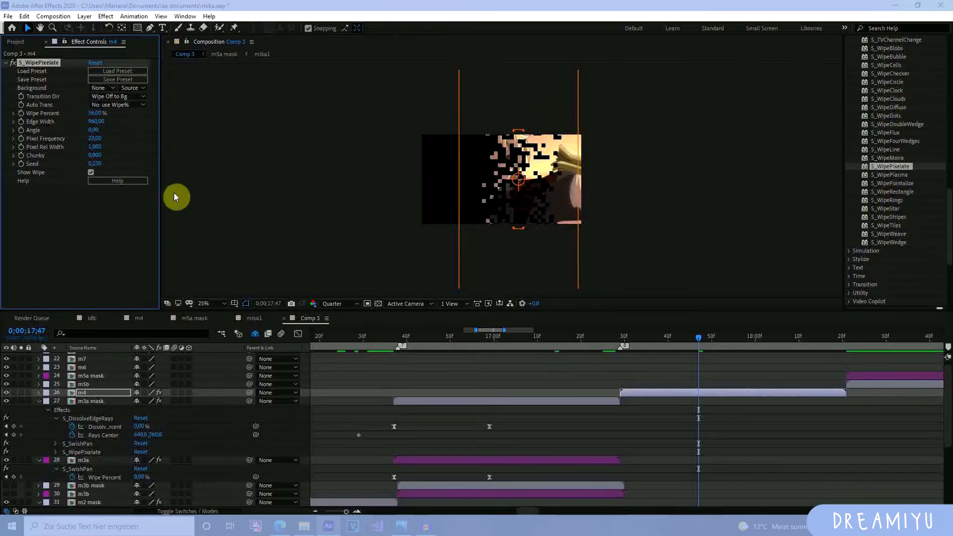
Step: Widen the pixelated transition on m4 by raising the S_WipePixelate Edge Width to about 1515
drag(93, 121, 124, 186)
key(ctrl+z)
click(887, 177)
click(891, 167)
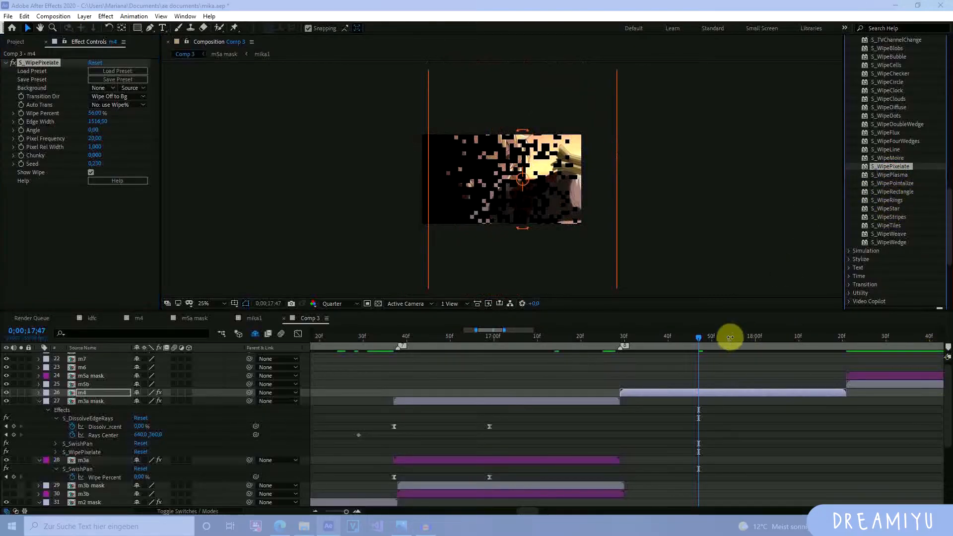
Step: Duplicate the m4 layer and delete S_WipePixelate from the lower copy
click(704, 393)
key(ctrl+d)
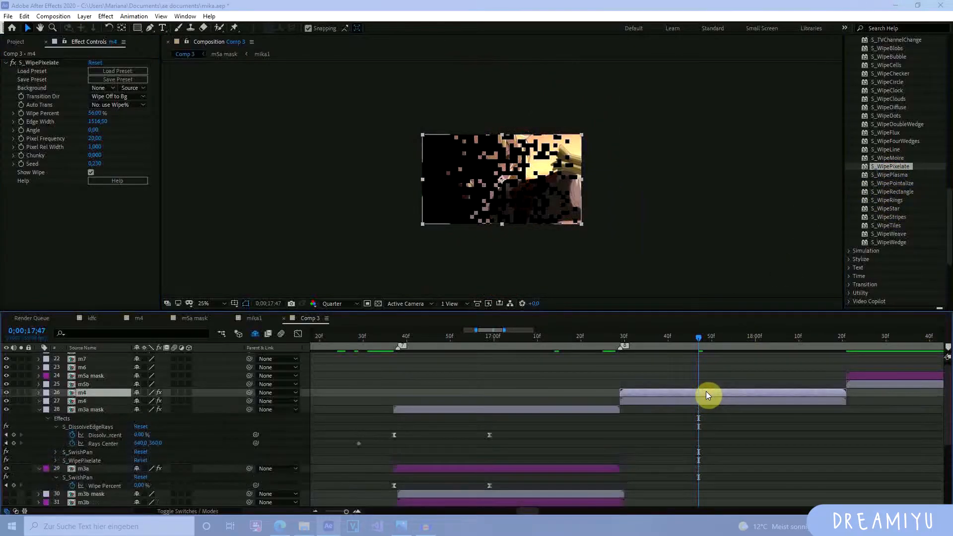
scroll(888, 199, up, 10)
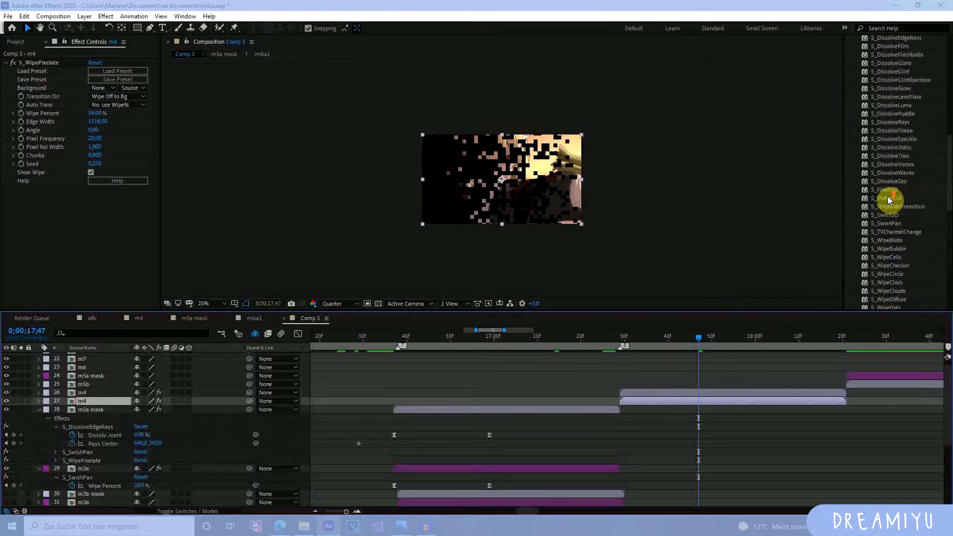
click(22, 61)
key(Delete)
click(678, 400)
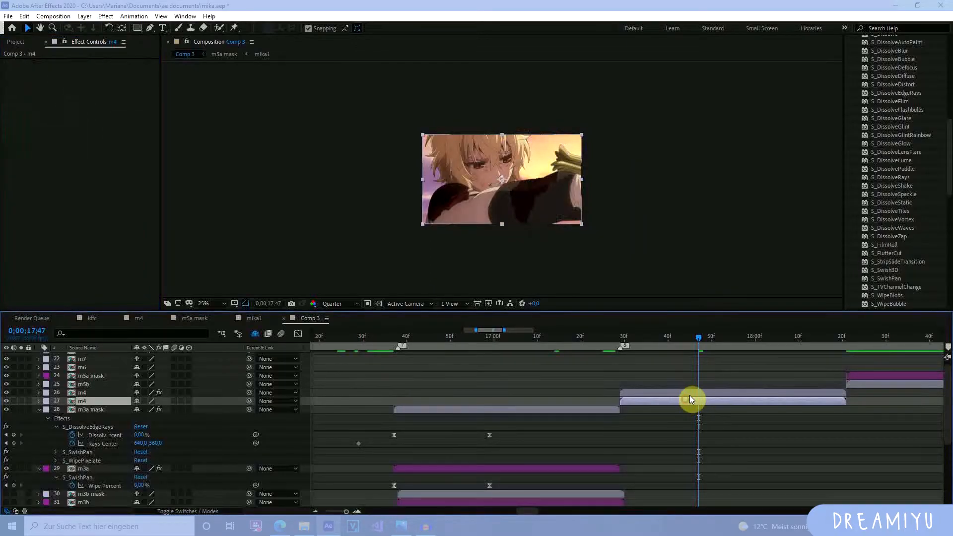
click(686, 394)
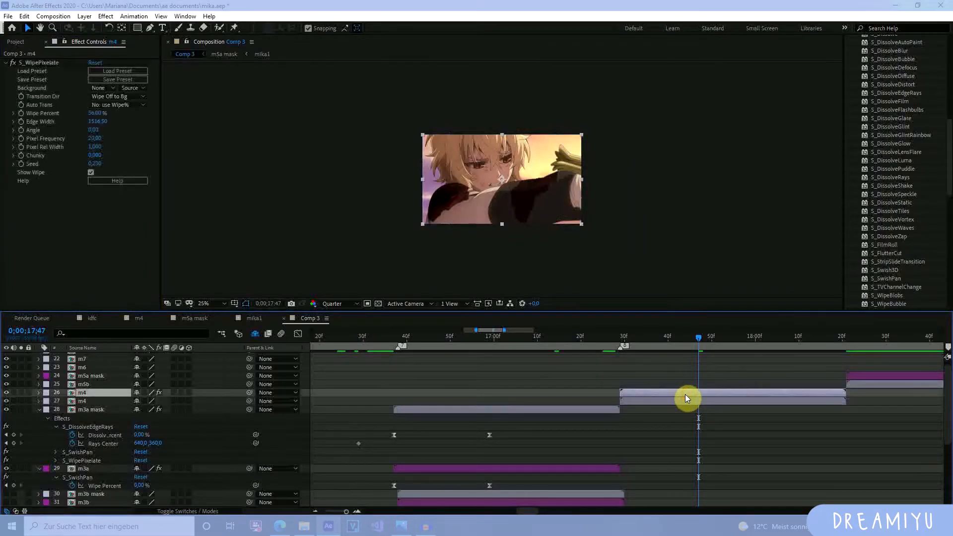
key(ctrl+d)
key(Delete)
Step: Apply S_DissolveGlow to the lower m4 copy
click(713, 393)
click(712, 399)
scroll(912, 187, up, 4)
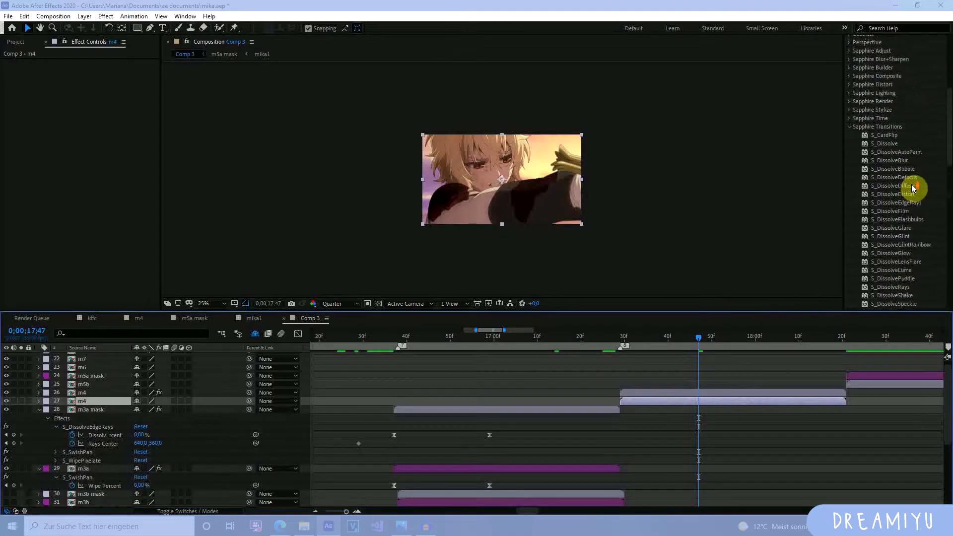
drag(895, 257, 753, 402)
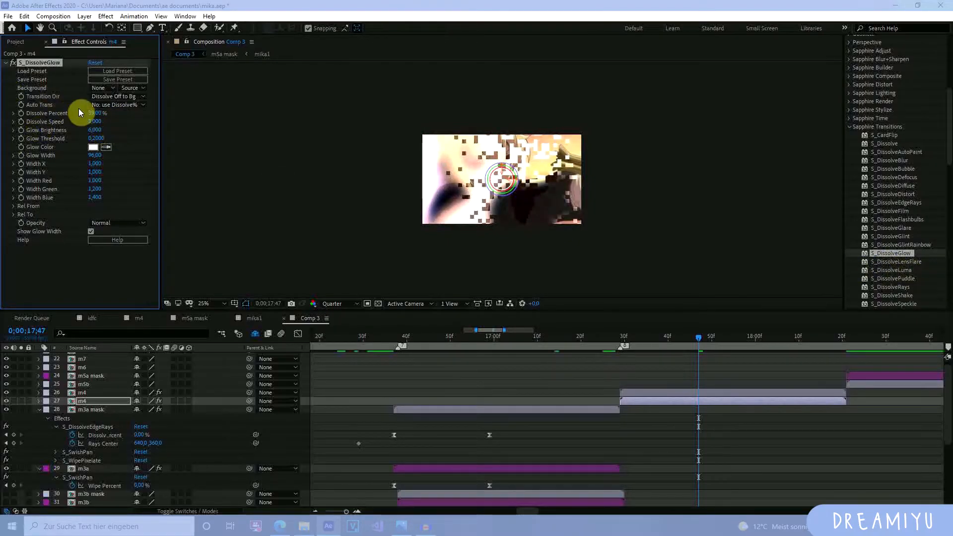
Step: Set S_DissolveGlow's Dissolve Percent to 13% on the lower m4 copy and adjust the upper copy's S_WipePixelate Wipe Percent
drag(86, 117, 86, 121)
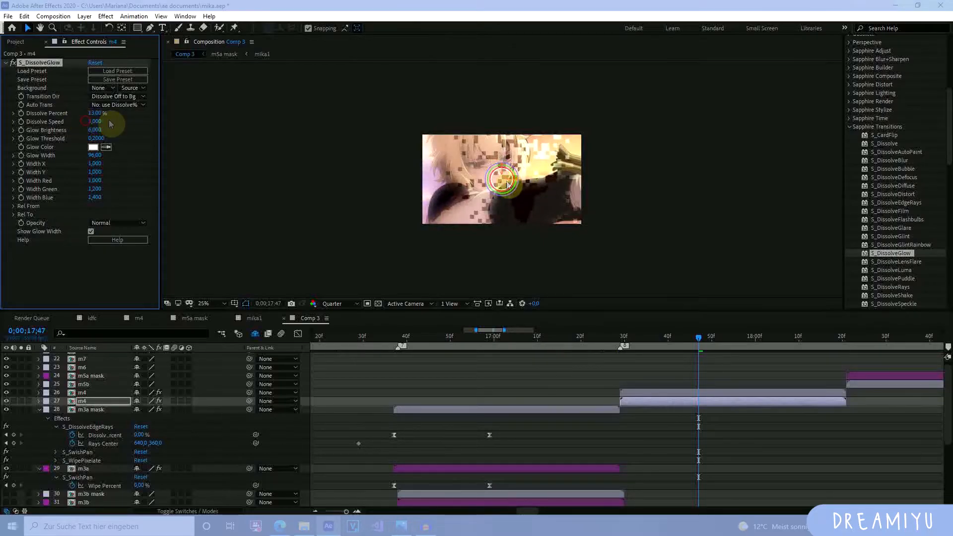
click(719, 392)
drag(95, 113, 201, 185)
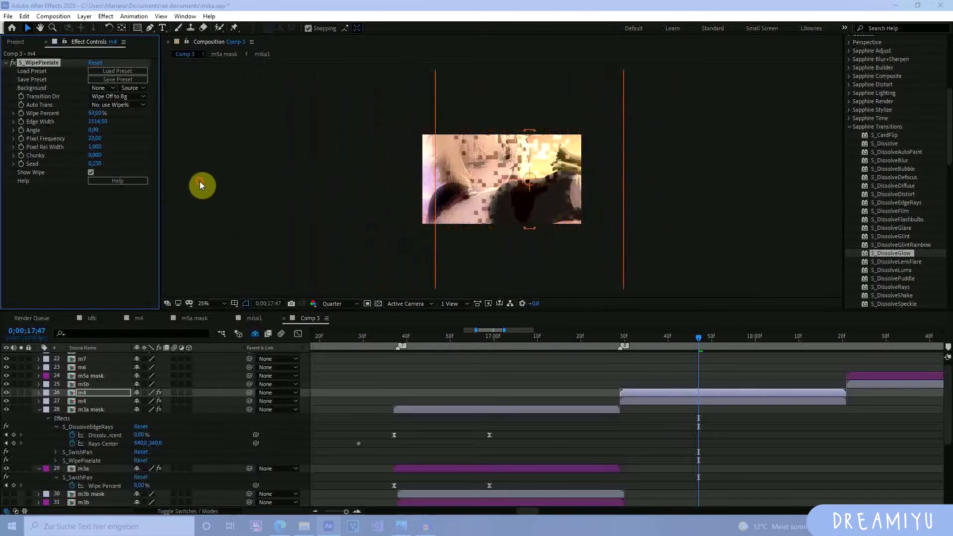
Step: Animate the upper m4 copy's S_WipePixelate Wipe Percent with two keyframes, reaching 100% at 0;00;17;45
click(751, 370)
click(708, 339)
drag(814, 361, 688, 391)
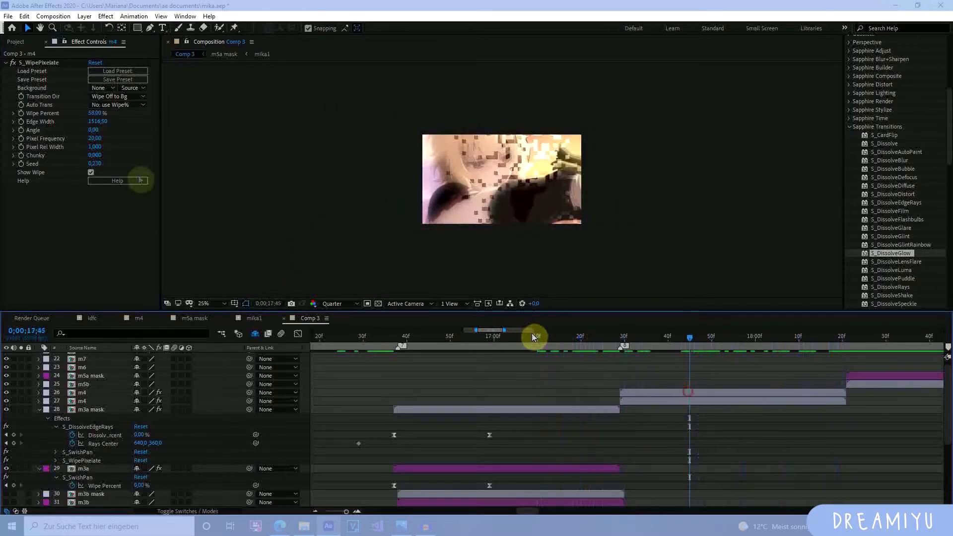
click(22, 113)
key(u)
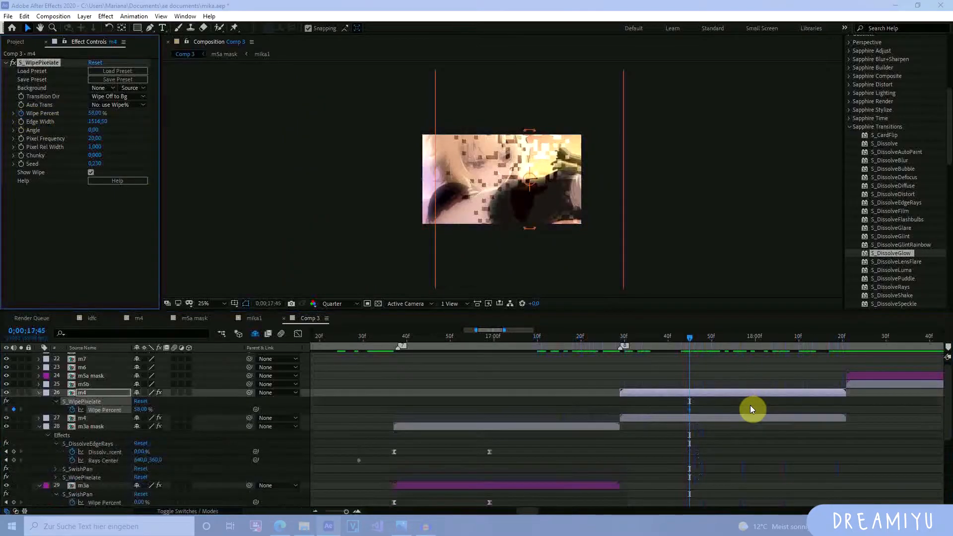
drag(689, 410, 650, 411)
click(14, 409)
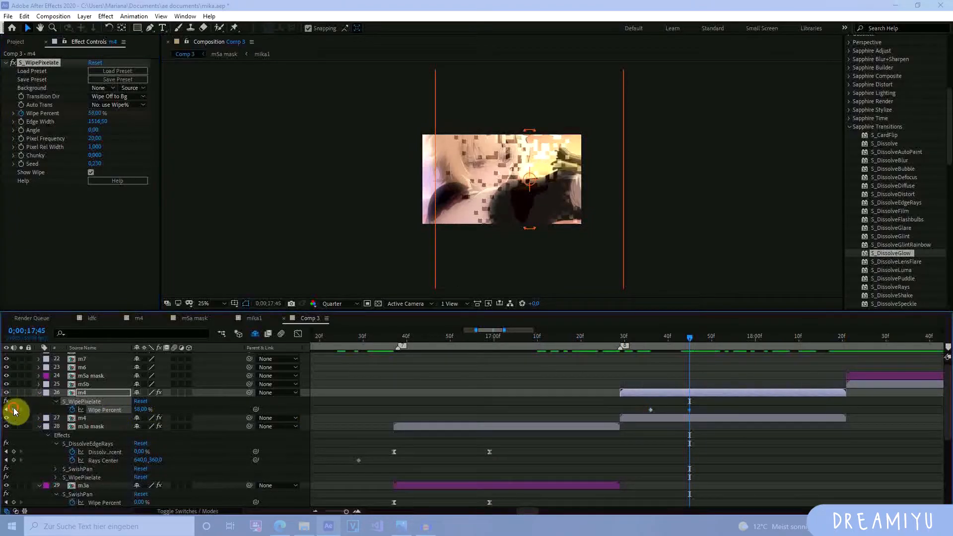
drag(175, 419, 169, 414)
drag(680, 338, 647, 363)
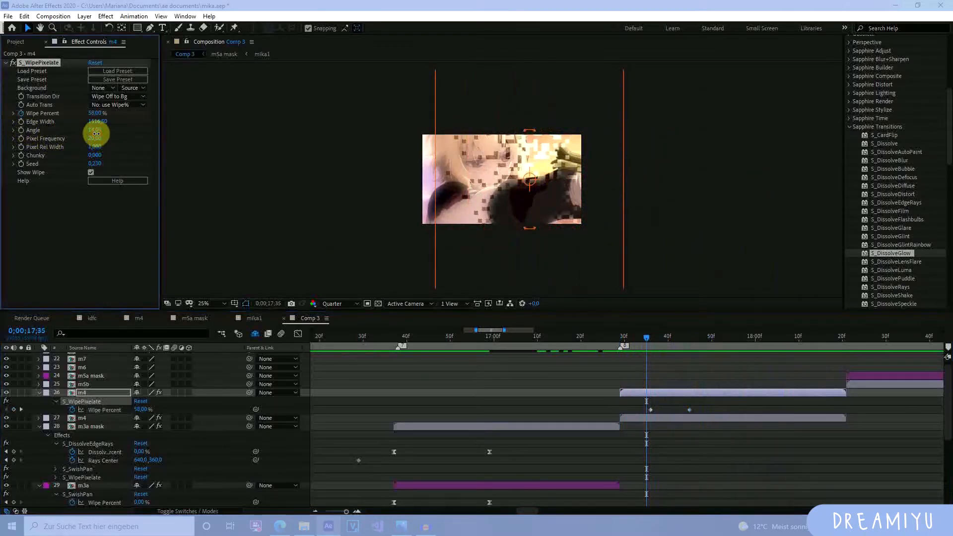
Step: Move to 0;00;17;55 and delete S_WipePixelate from the upper m4 copy
click(893, 211)
scroll(903, 219, down, 6)
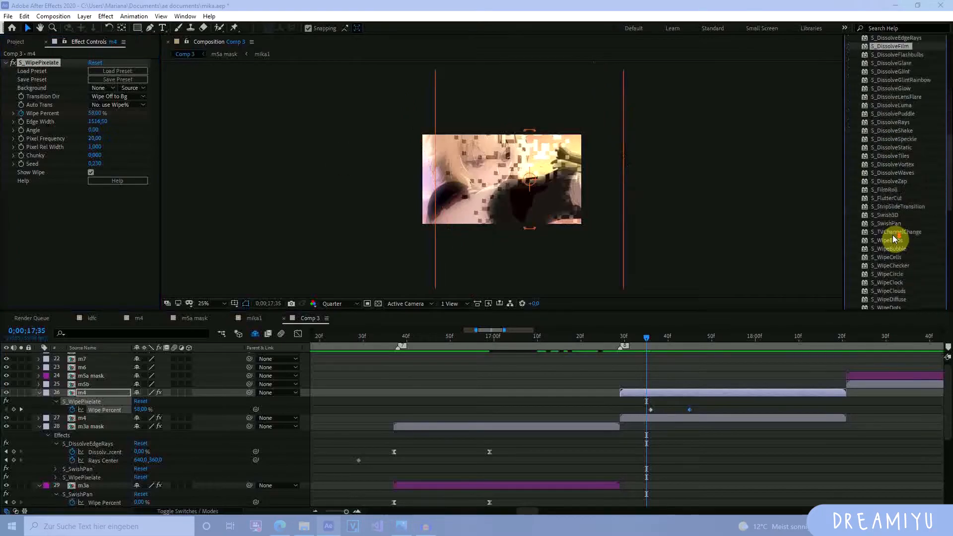
scroll(889, 233, down, 3)
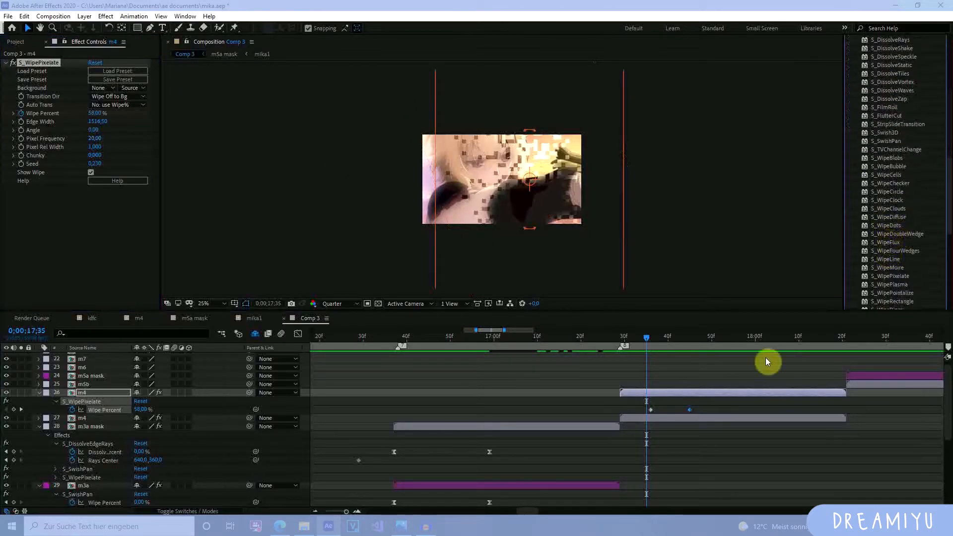
click(737, 342)
click(43, 63)
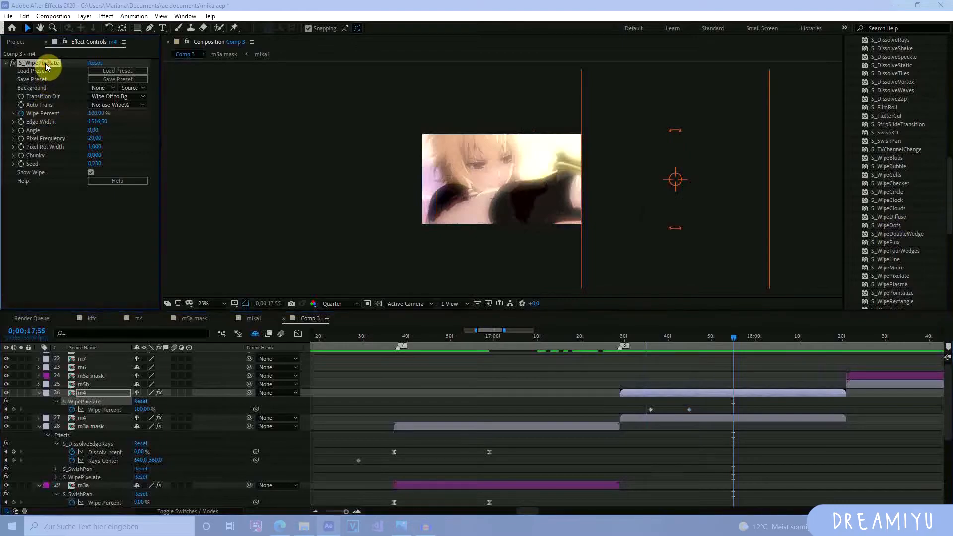
key(Delete)
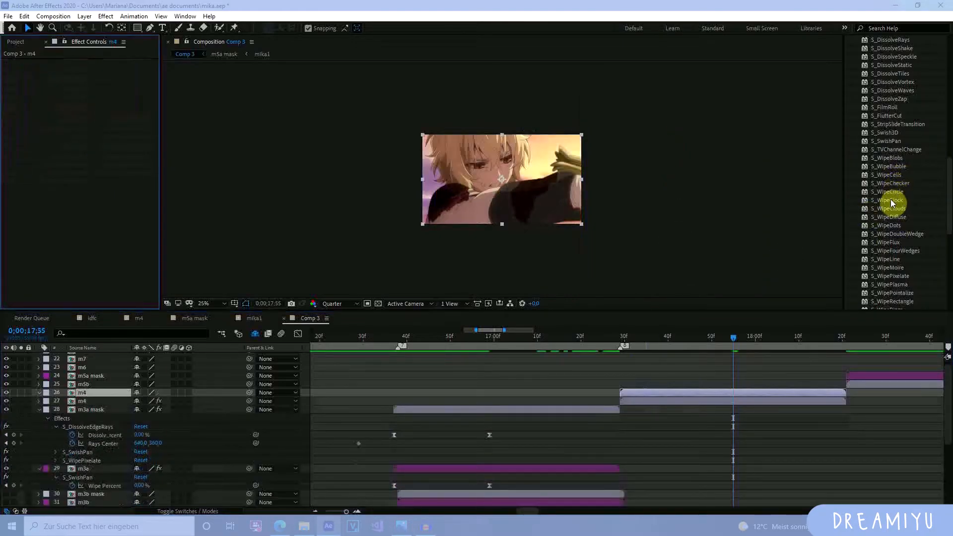
Step: Try S_WipeClouds on the upper m4 copy with Wipe Percent raised to 90%, and remove the effect
drag(890, 213, 727, 397)
drag(94, 114, 206, 147)
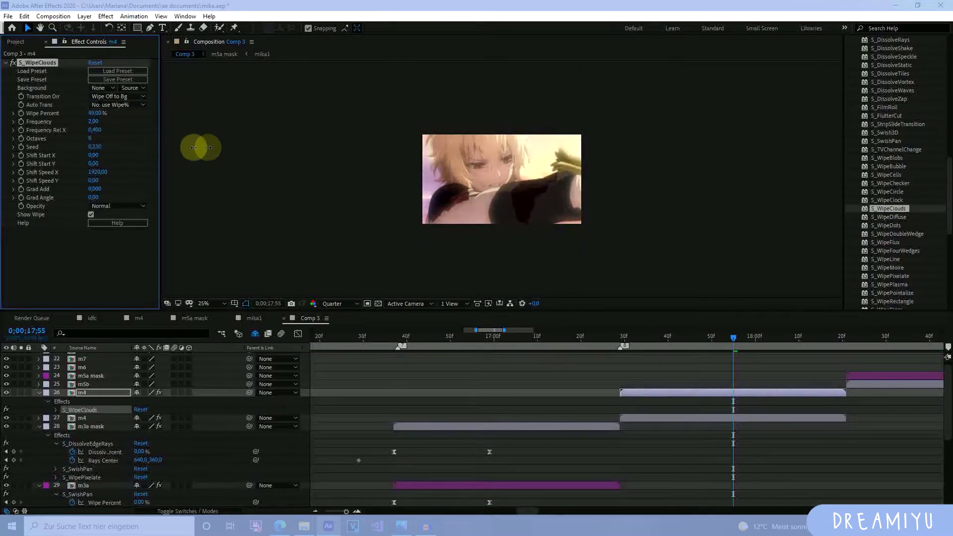
click(38, 62)
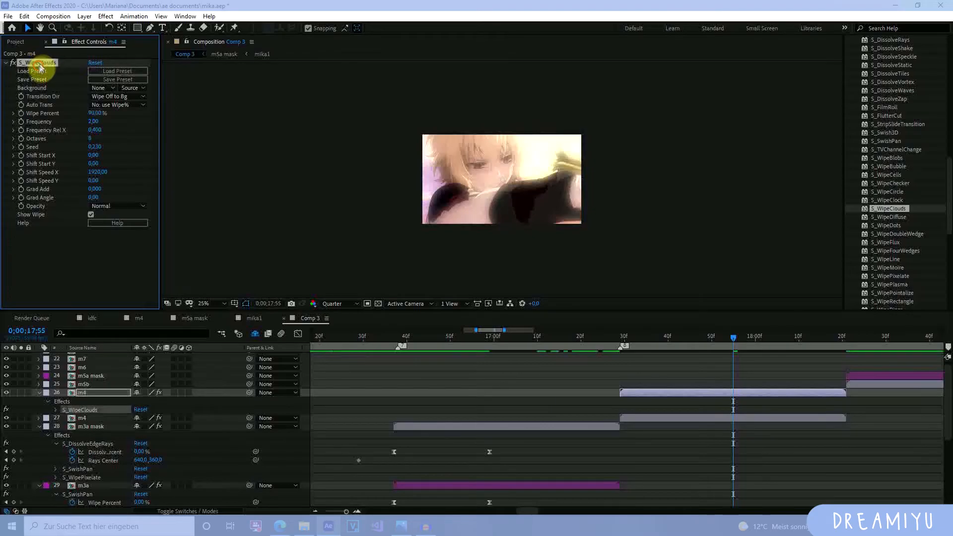
key(Delete)
Step: Try S_WipeRings on the upper m4 copy with Wipe Percent at 41% and 21%, and delete the effect
click(888, 234)
scroll(896, 248, down, 5)
drag(746, 397, 747, 397)
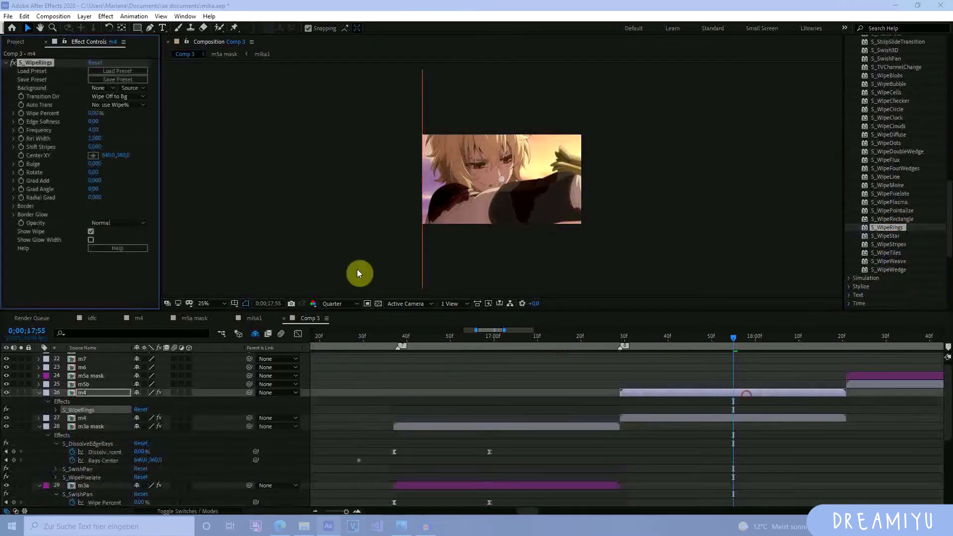
mouse_move(94, 115)
mouse_down()
mouse_move(159, 127)
mouse_move(98, 114)
mouse_up()
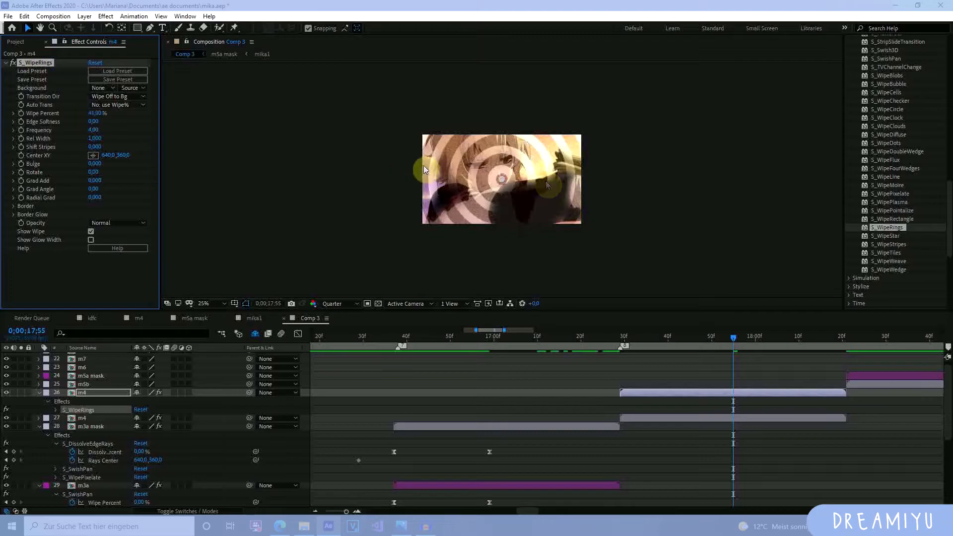
scroll(484, 173, up, 2)
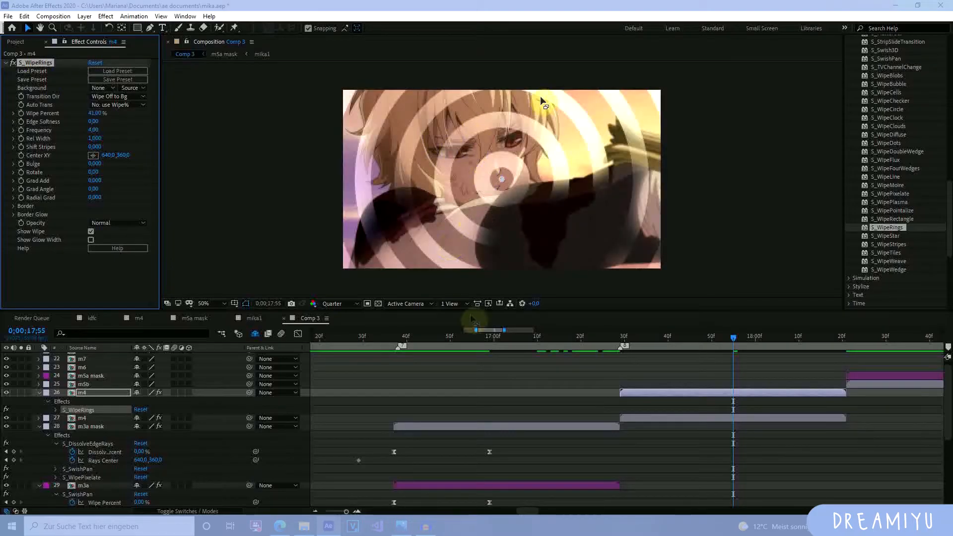
mouse_move(95, 112)
mouse_down()
mouse_move(87, 117)
mouse_move(170, 128)
mouse_move(102, 117)
mouse_up()
click(37, 63)
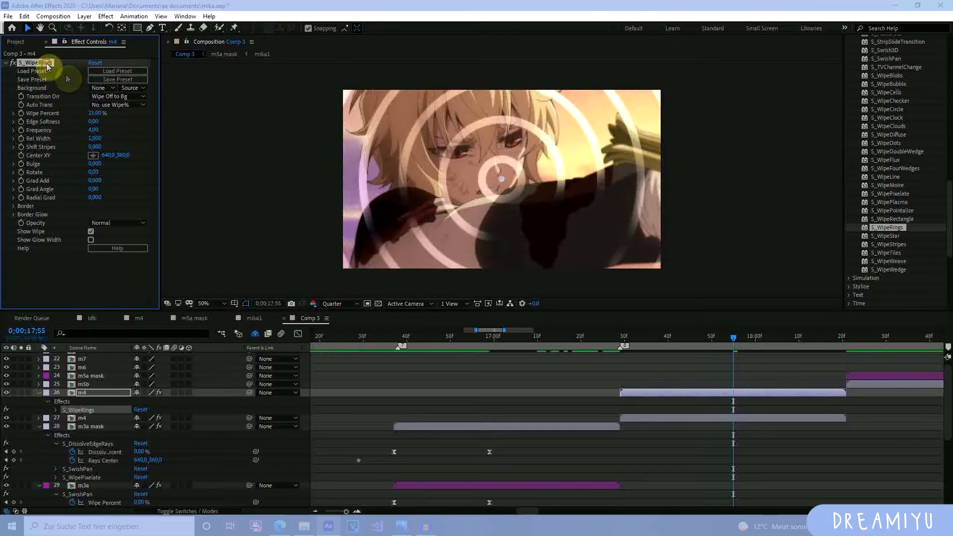
key(Delete)
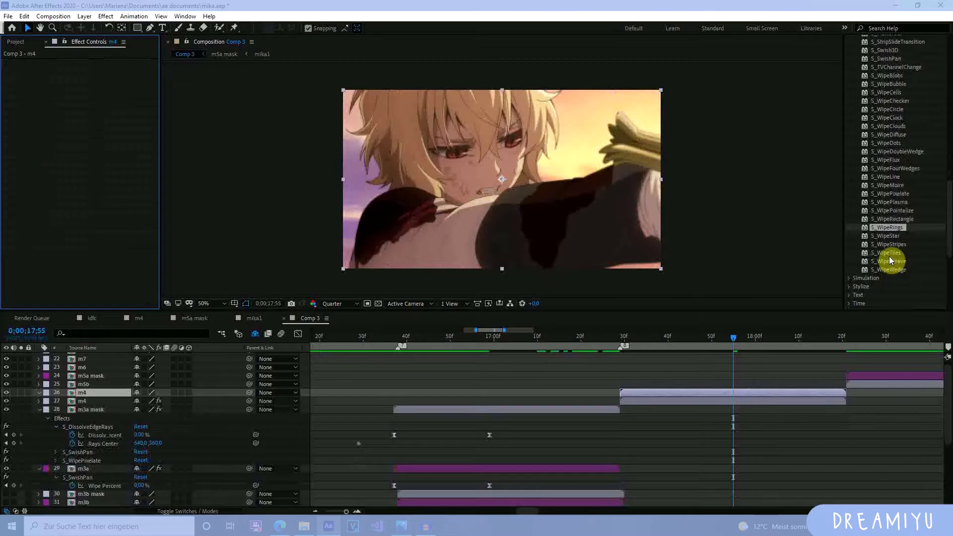
Step: Try S_WipeBlobs on the upper m4 copy, varying Wipe Percent with a Frequency of 5.40, and delete the effect
scroll(889, 260, up, 3)
scroll(903, 228, up, 1)
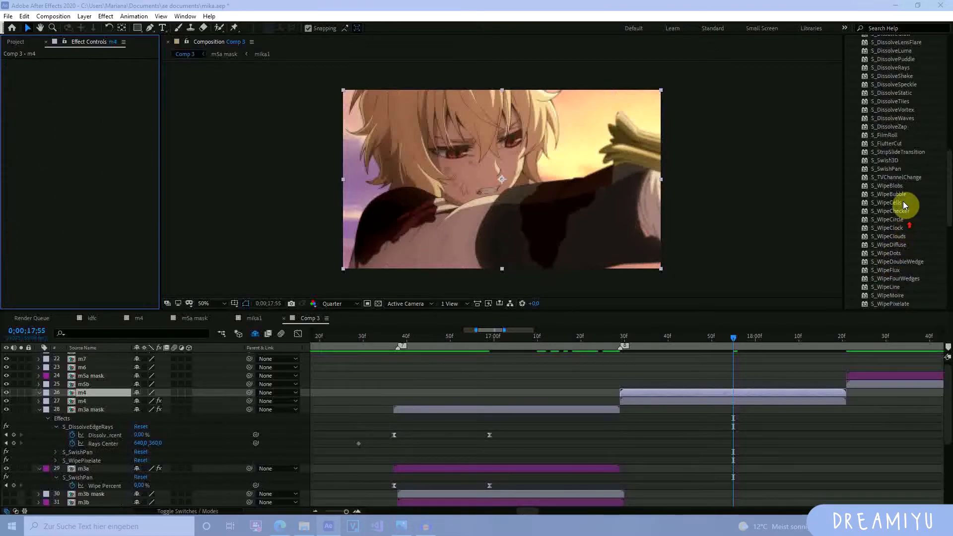
drag(890, 186, 745, 395)
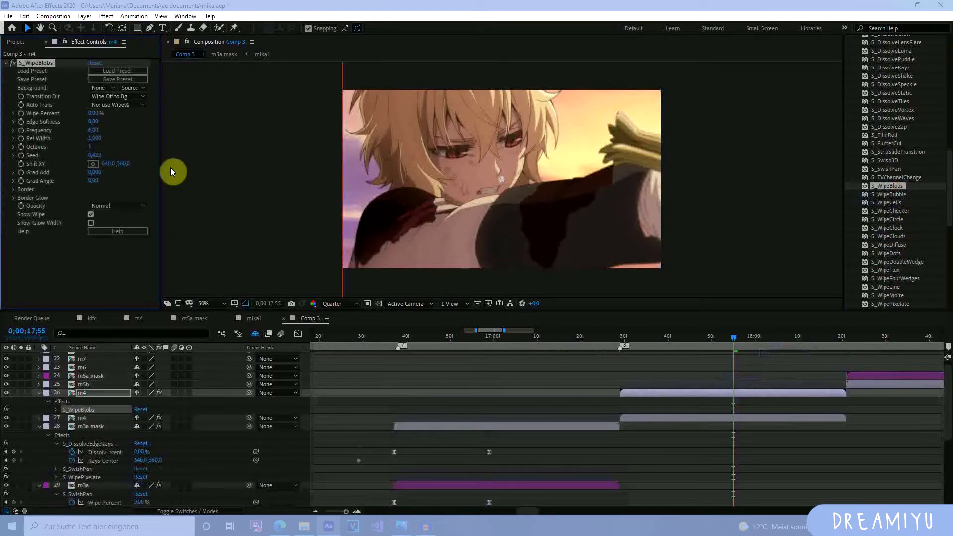
drag(87, 114, 101, 135)
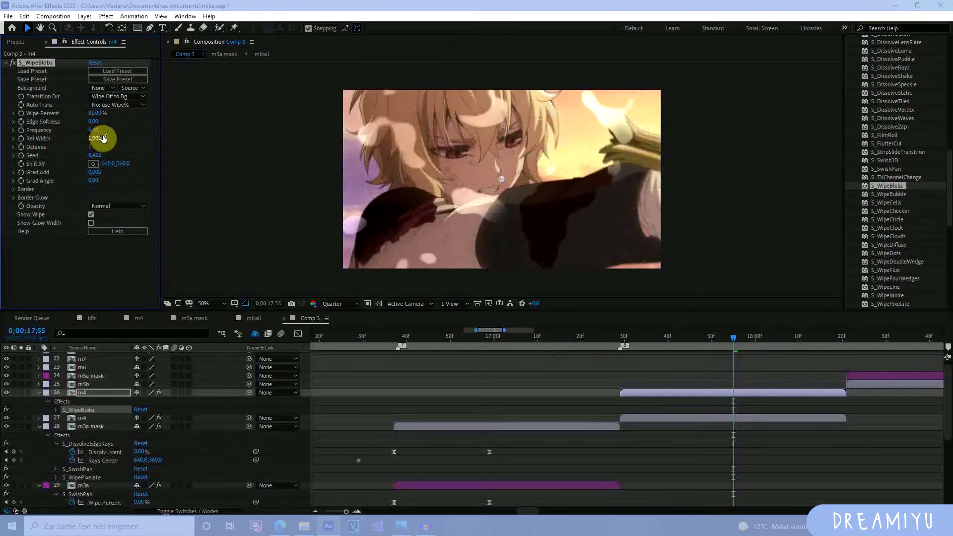
drag(97, 113, 162, 170)
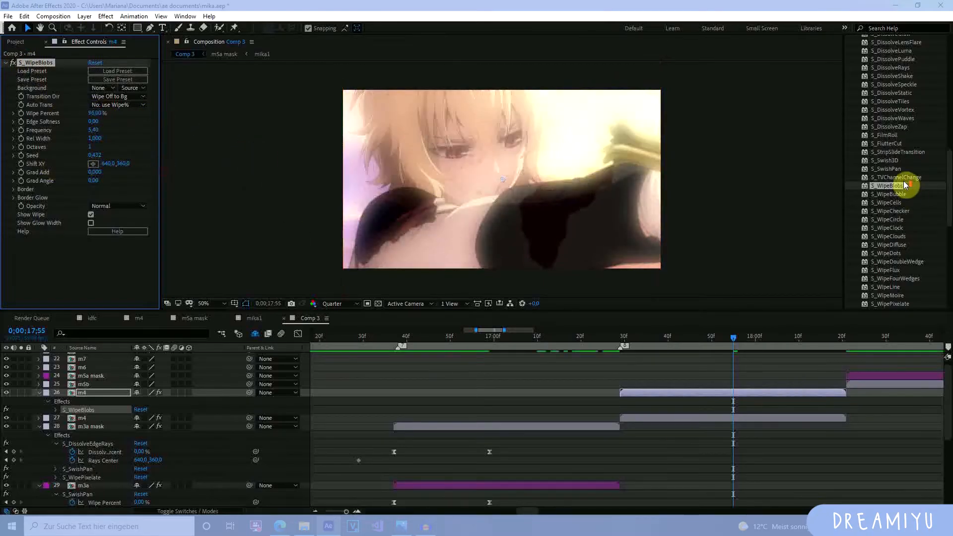
scroll(904, 185, up, 3)
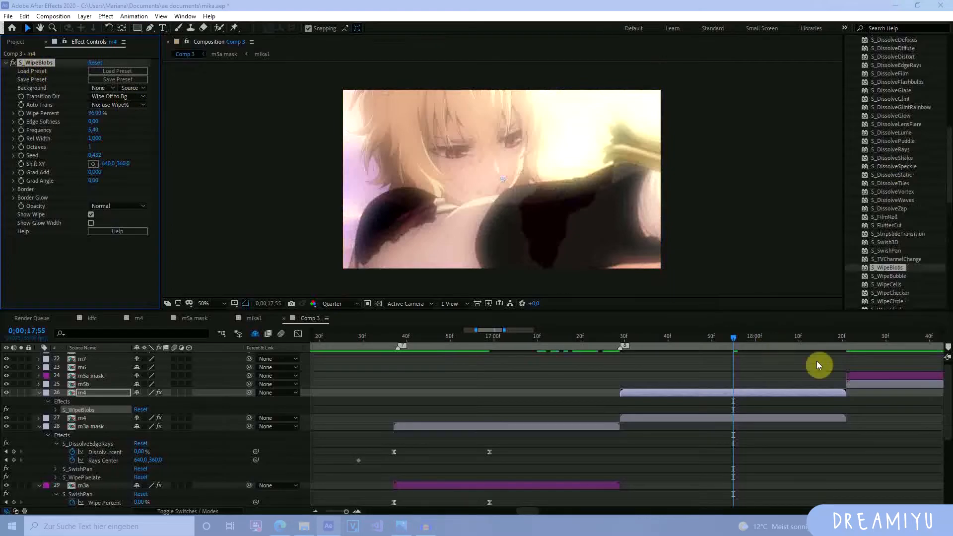
key(Delete)
Step: Apply S_DissolveDiffuse to the upper m4 copy with Dissolve Percent 84%, Max Amount about 5070, Rel Amount X 0.6 and a reduced Rel Amount Y
scroll(875, 251, up, 3)
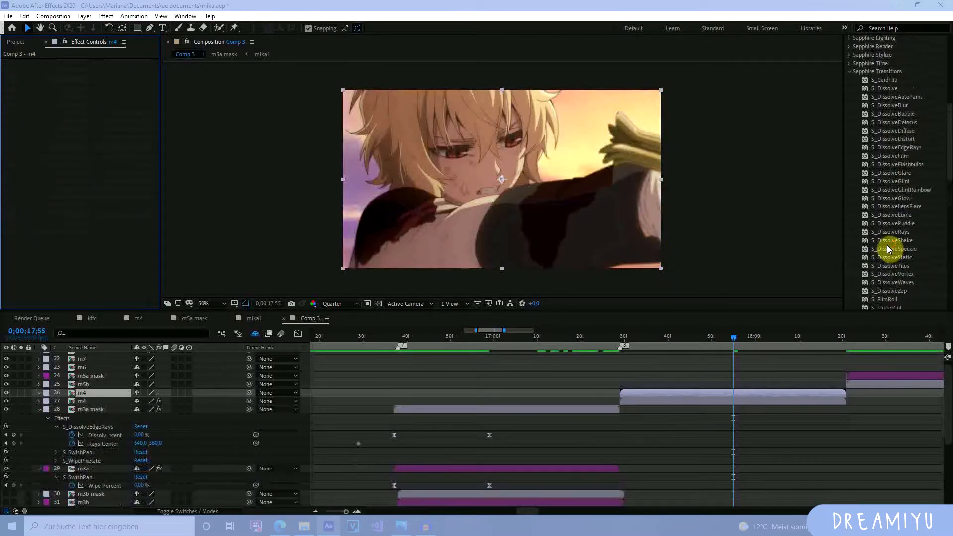
drag(757, 422, 756, 400)
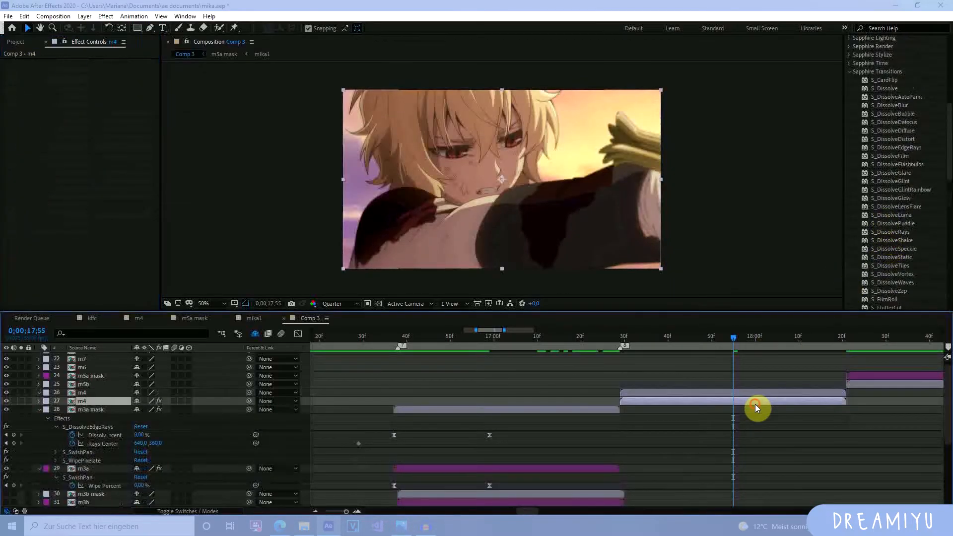
click(896, 223)
scroll(899, 216, down, 1)
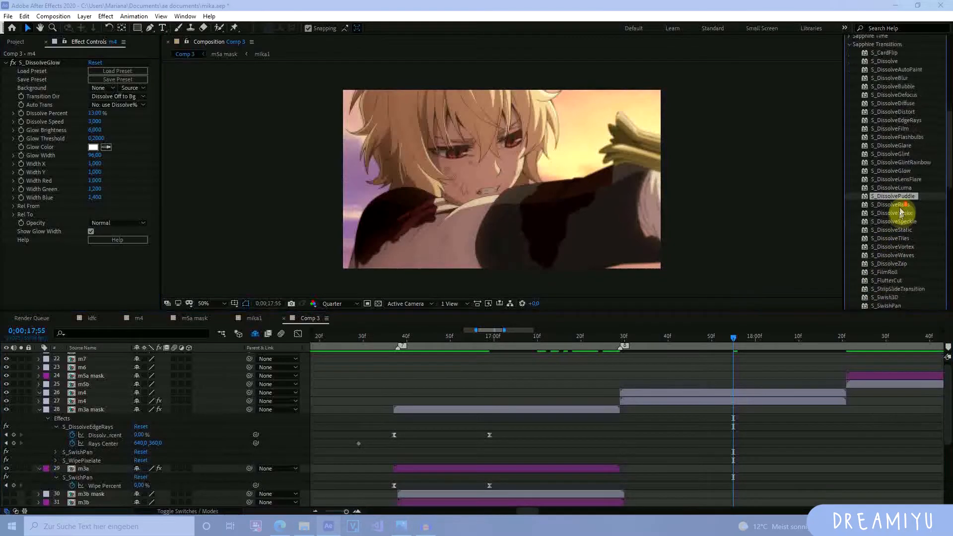
drag(893, 104, 735, 393)
drag(94, 115, 193, 153)
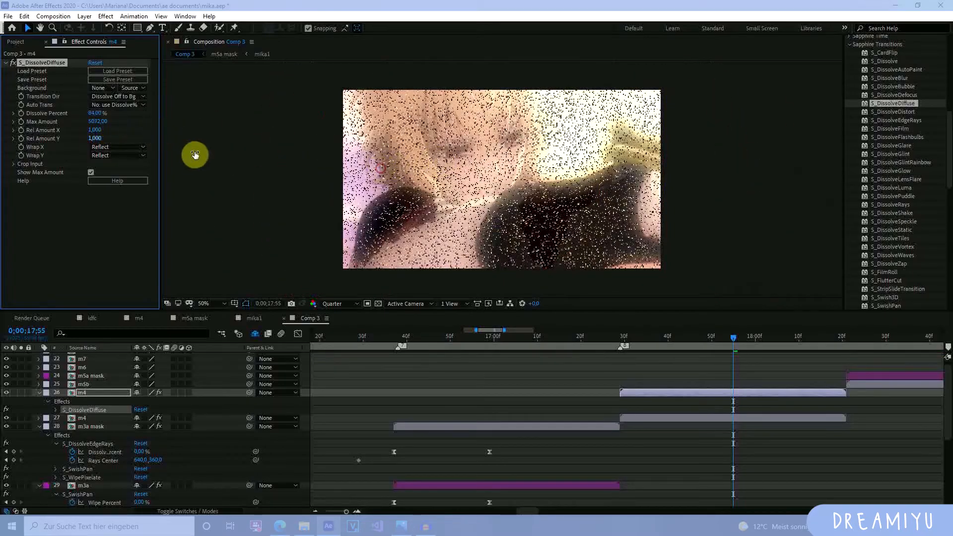
drag(95, 138, 55, 143)
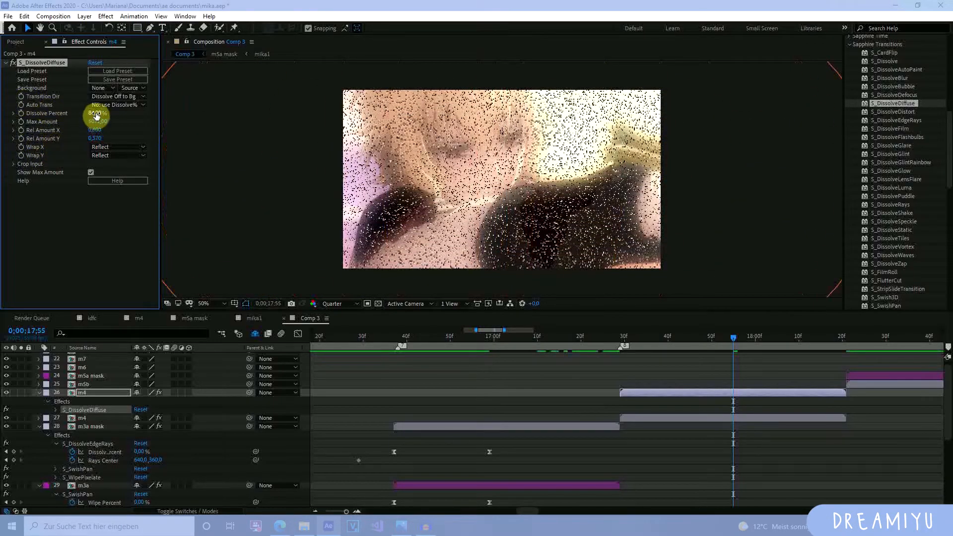
Step: Set S_DissolveDiffuse's Auto Trans to Yes: ignore Dissolve% and its Transition Dir to Dissolve On from Bg on the upper m4 copy
click(106, 105)
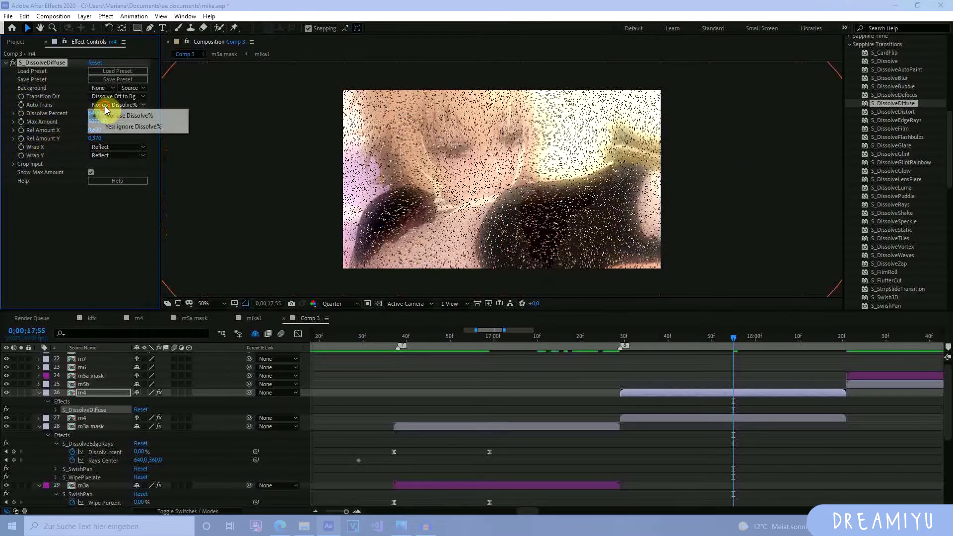
click(109, 124)
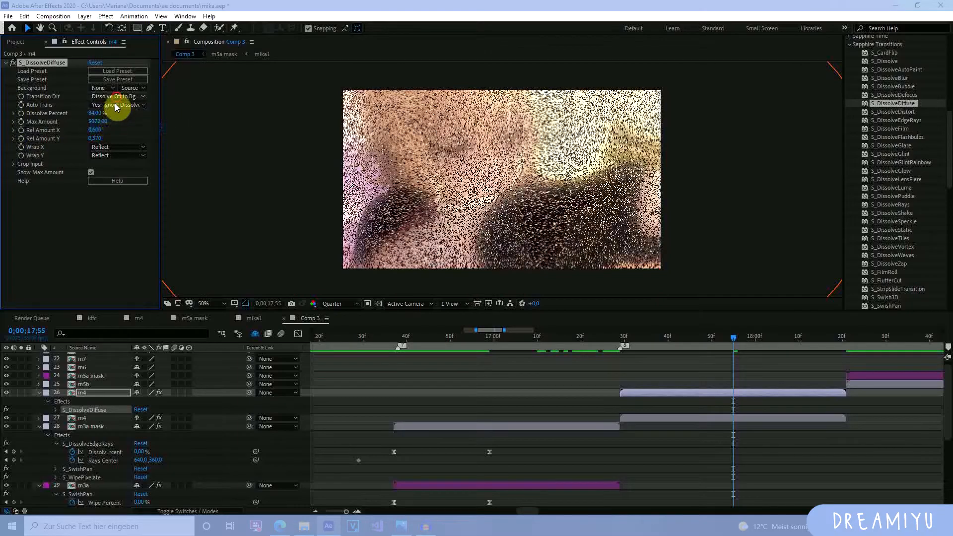
click(115, 108)
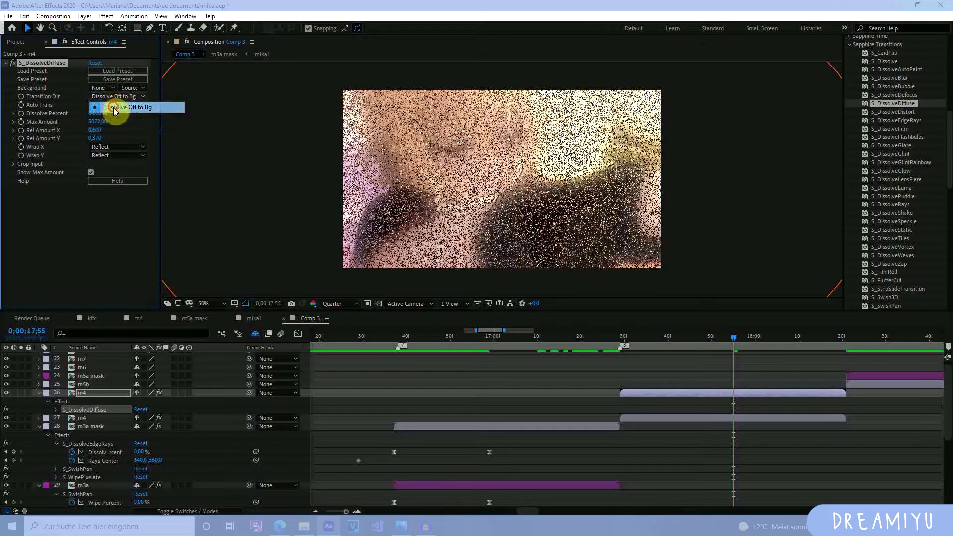
click(116, 105)
click(119, 116)
click(701, 419)
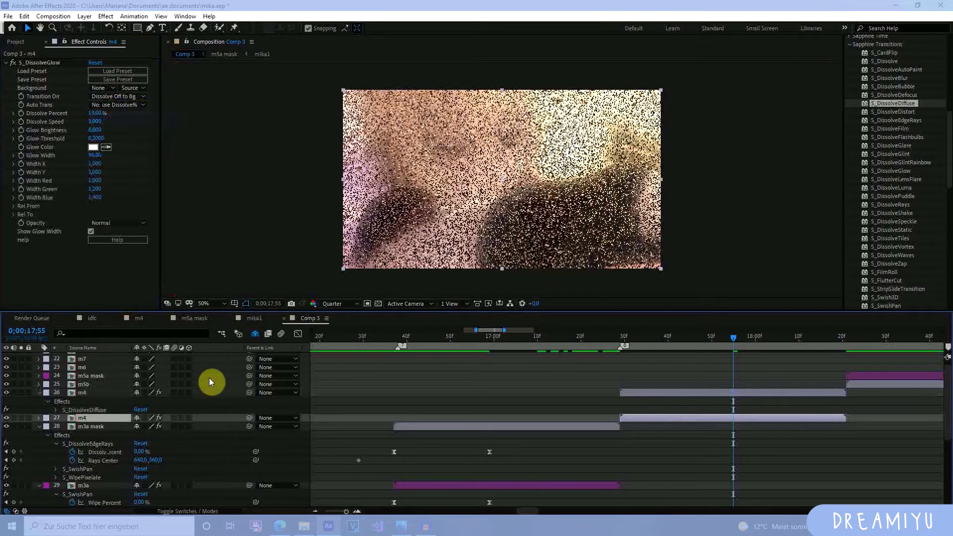
click(97, 392)
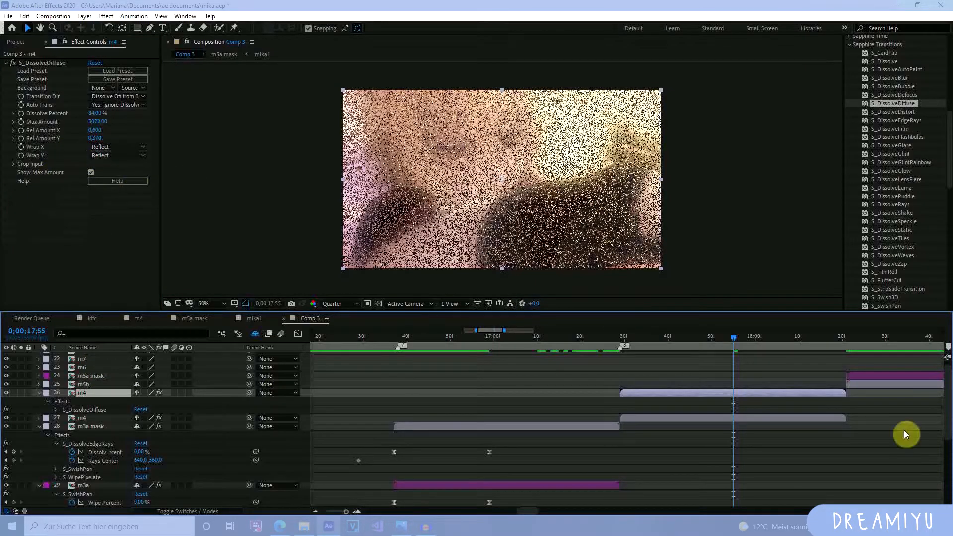
Step: Preview the diffuse transition on the m4 clip from 0;00;17;30 and display the upper copy's effect settings
key(space)
key(space)
drag(664, 338, 624, 377)
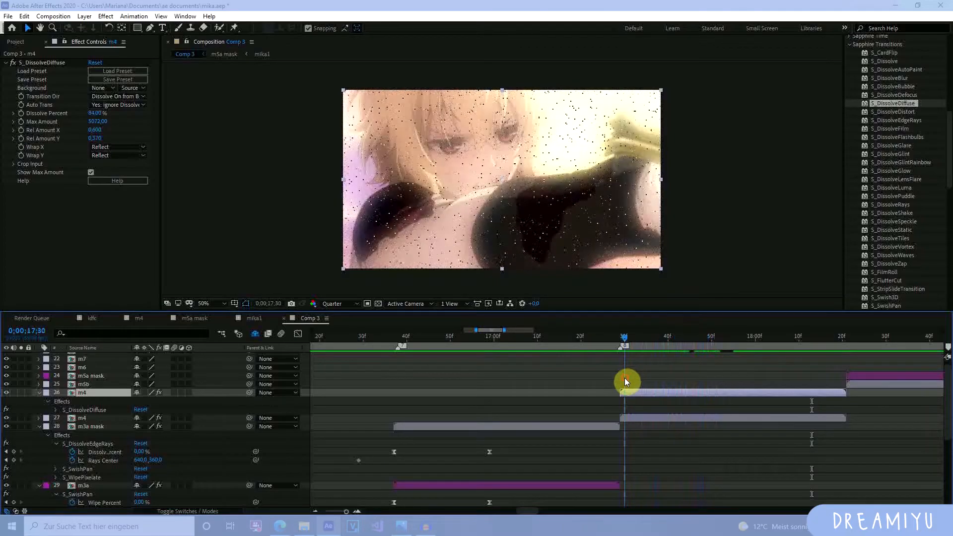
drag(90, 115, 68, 117)
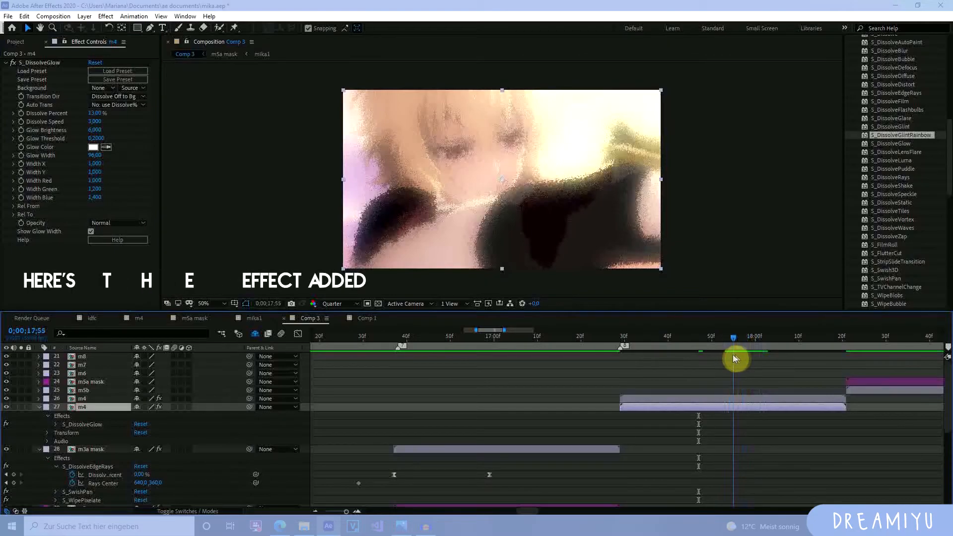
click(744, 400)
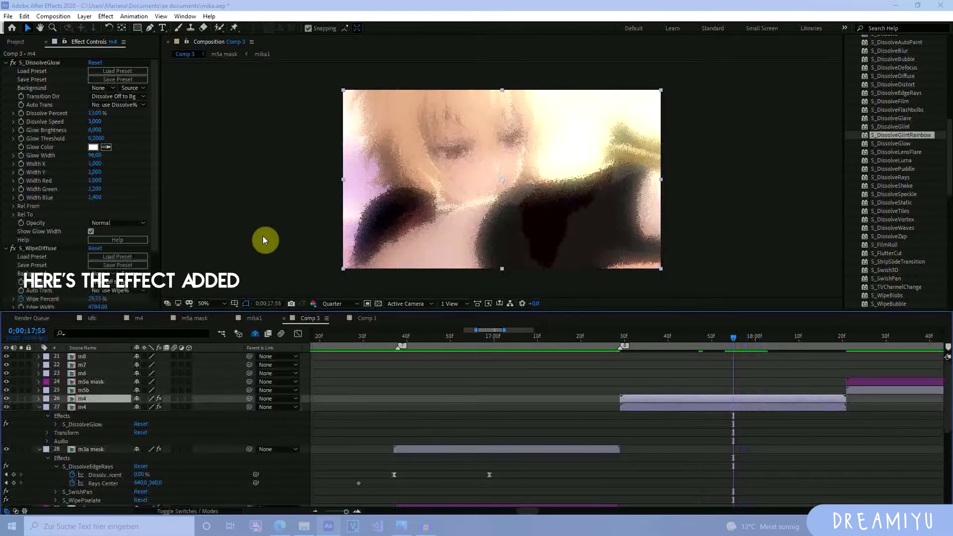
Step: Delete S_DissolveGlow from the upper m4 copy and set the composition preview resolution to Full at 0;00;18;01
click(43, 64)
key(Delete)
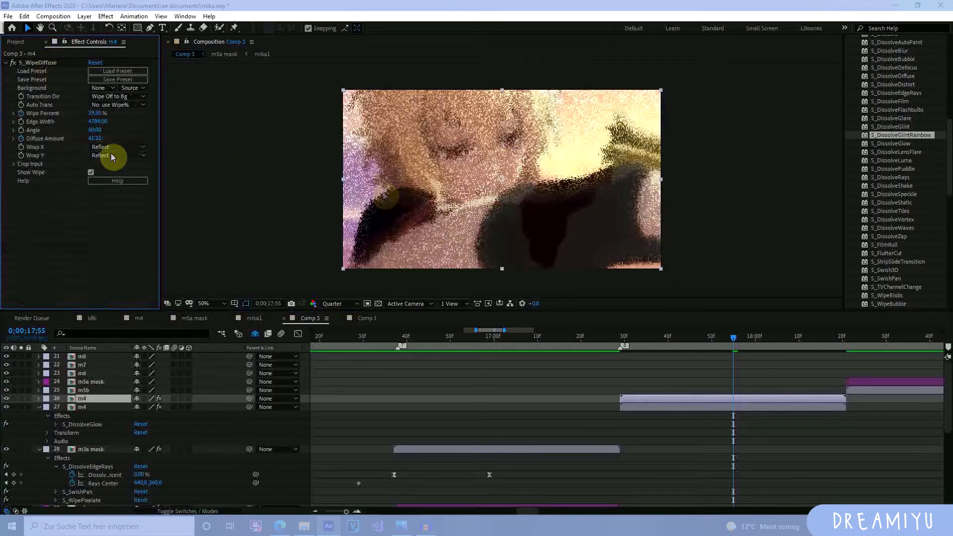
click(759, 338)
click(327, 303)
click(339, 323)
Step: Examine the S_WipeDiffuse grain on the m4 clip up close at 0;00;18;01 and 0;00;17;50
scroll(460, 215, up, 1)
scroll(496, 190, up, 1)
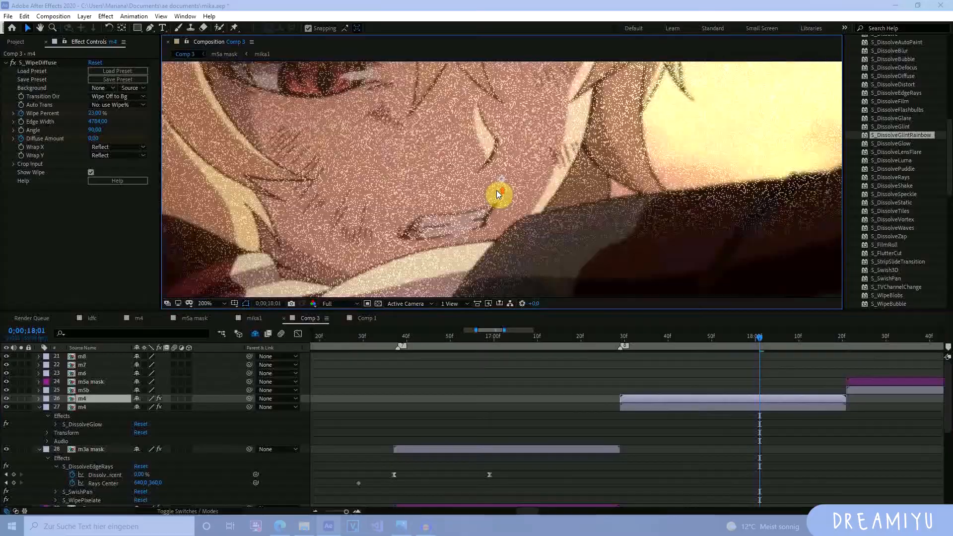
drag(764, 339, 710, 369)
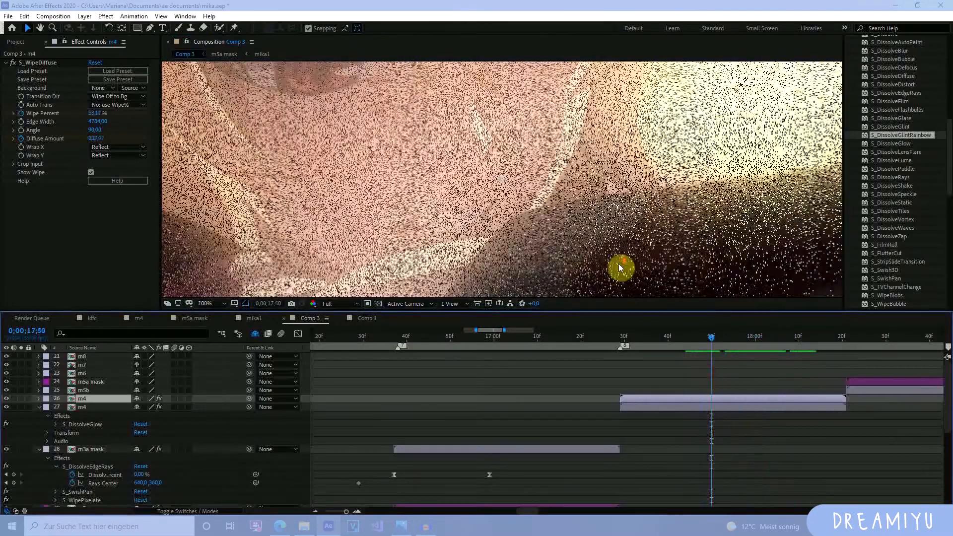
scroll(620, 266, down, 2)
Step: Show the upper m4 copy's animated S_WipeDiffuse properties and preview the diffuse wipe across its Wipe Percent and Diffuse Amount keyframes
key(u)
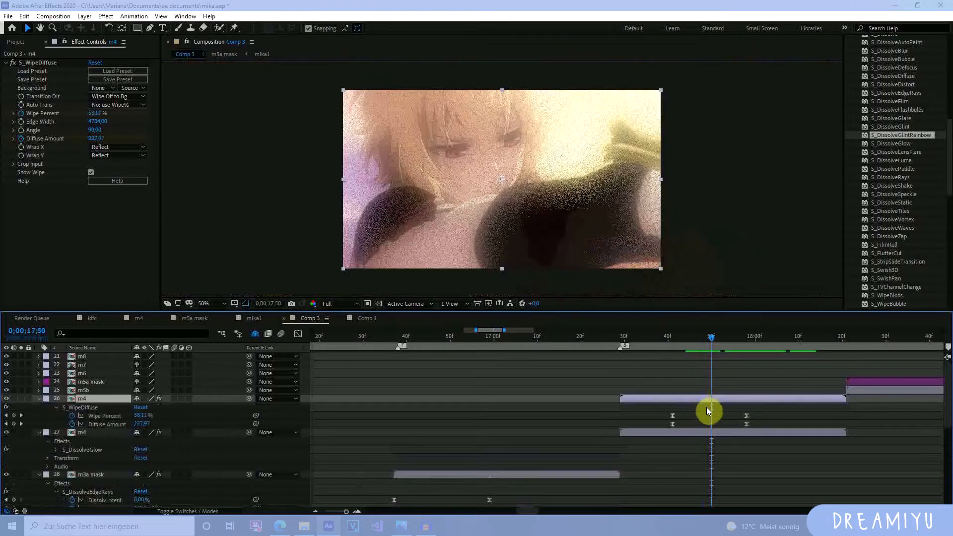
drag(721, 345, 786, 431)
key(space)
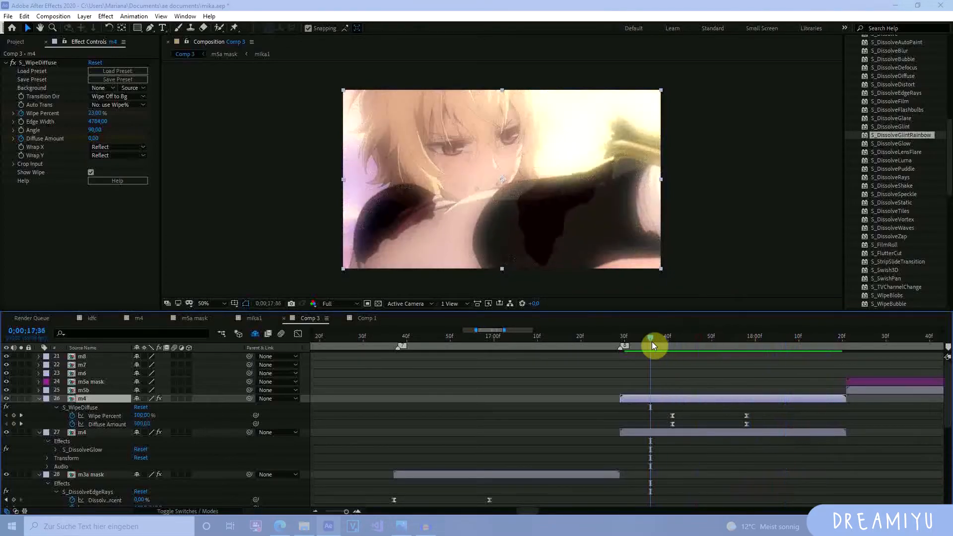
click(759, 342)
drag(761, 344, 767, 337)
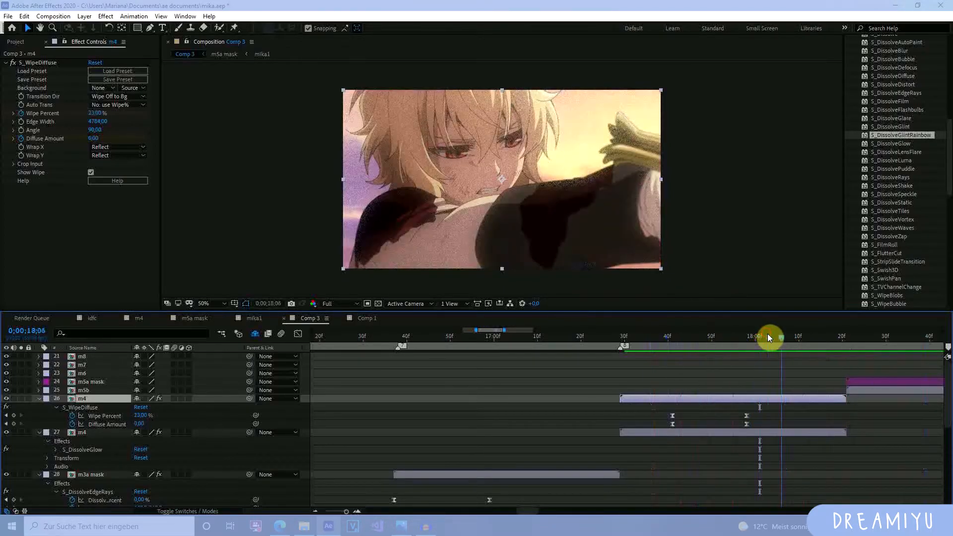
key(space)
Step: Browse the Sapphire Transitions effects from the dissolves through the wipes, highlighting S_DissolveEdgeRays
scroll(914, 159, down, 4)
scroll(915, 159, up, 4)
click(904, 164)
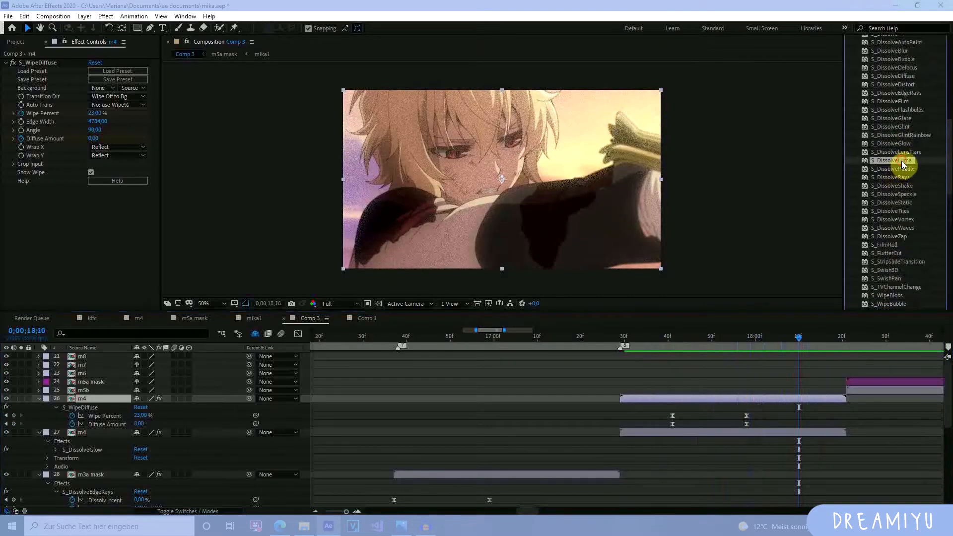
scroll(898, 188, down, 10)
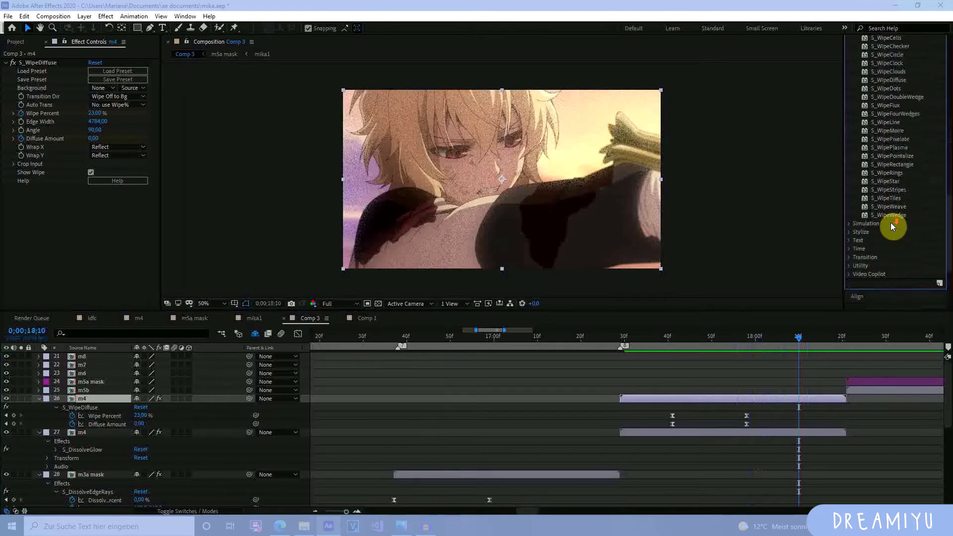
scroll(888, 222, up, 10)
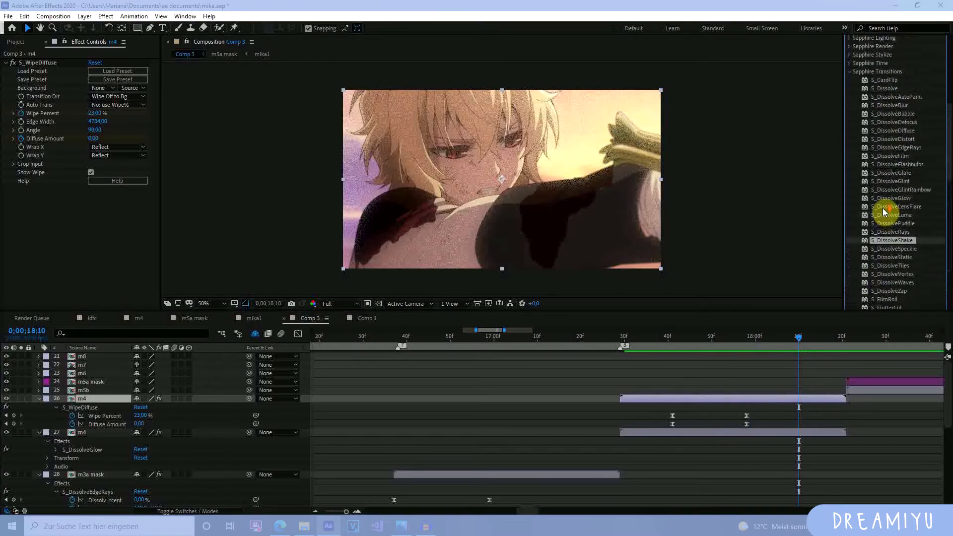
click(889, 147)
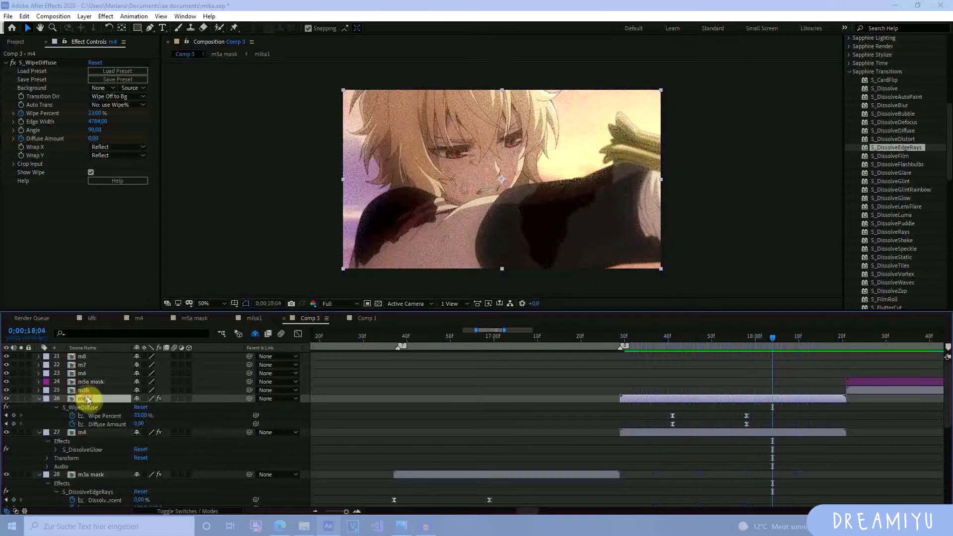
scroll(896, 284, down, 5)
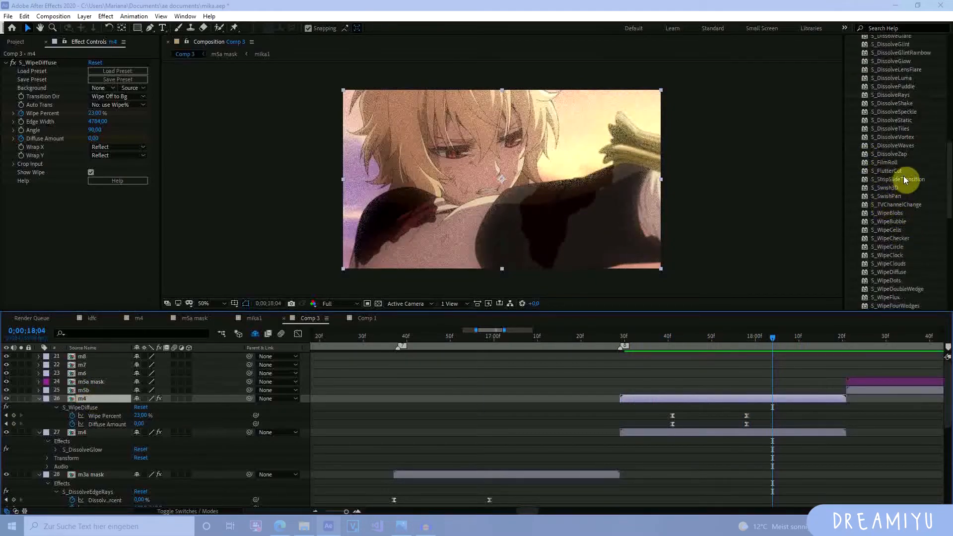
scroll(891, 181, up, 2)
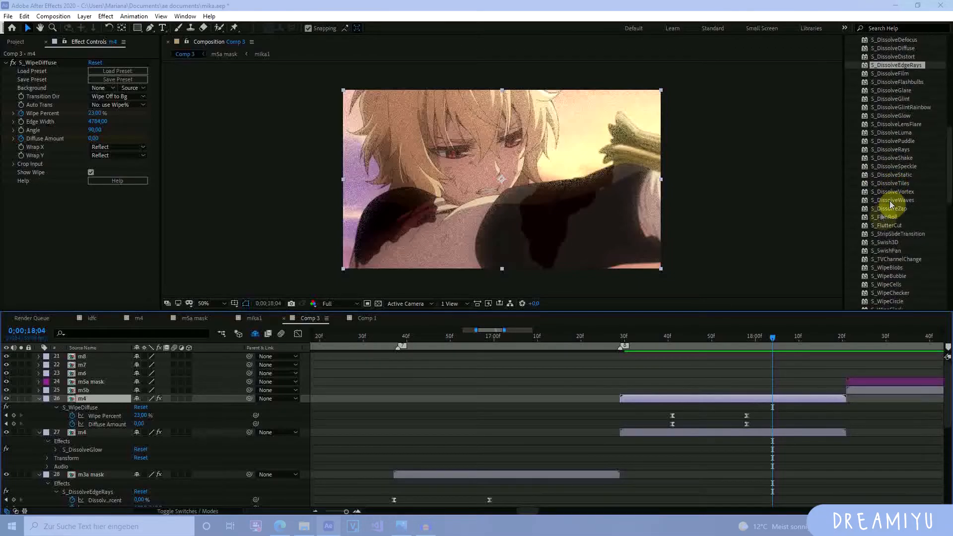
scroll(890, 257, up, 2)
Step: Preview the Comp 3 transitions from 0;00;16;10 and scrub through the m4 clip to 0;00;17;45
drag(748, 329, 452, 386)
key(space)
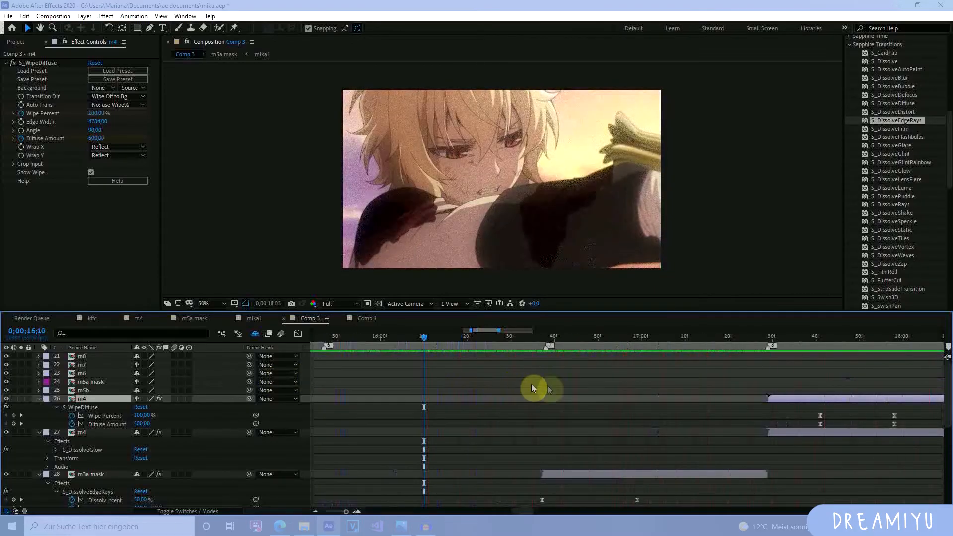
click(561, 339)
drag(560, 337, 377, 395)
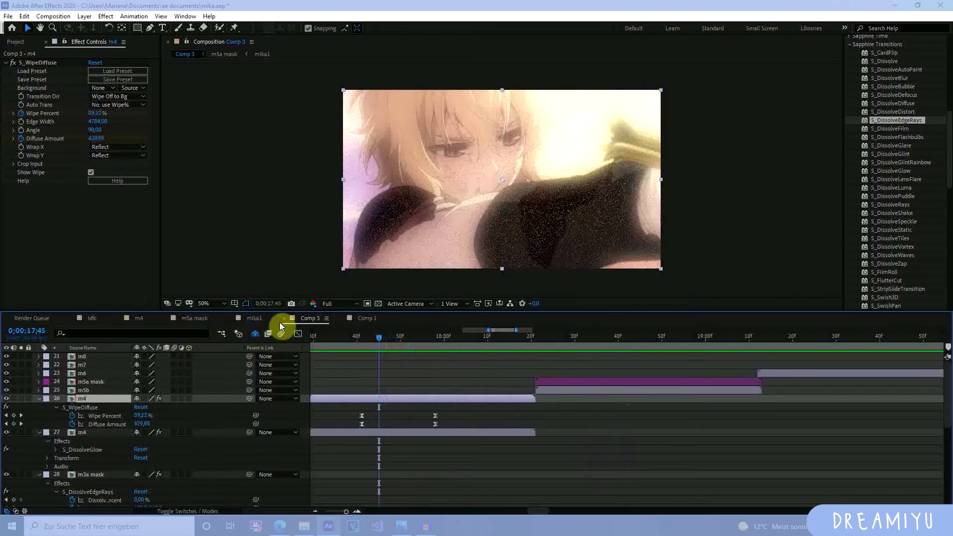
Step: Open Comp 1 and play its work area to review the transitions between its clips
click(367, 319)
click(315, 511)
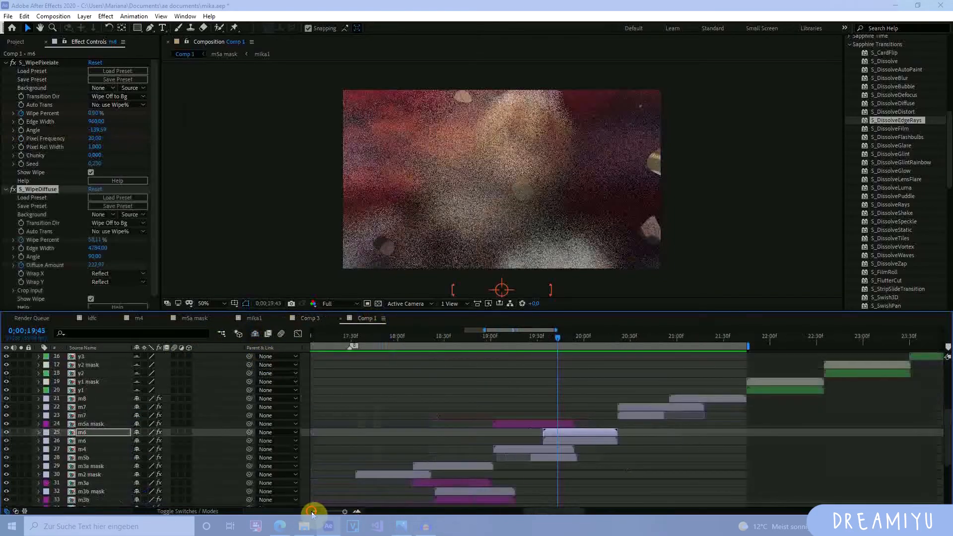
click(314, 512)
key(space)
key(space)
scroll(408, 476, down, 5)
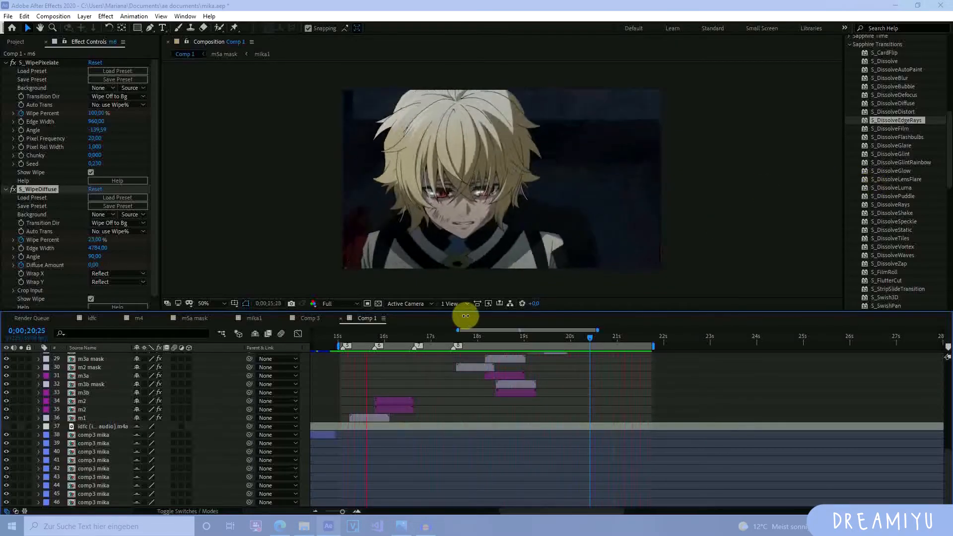
key(space)
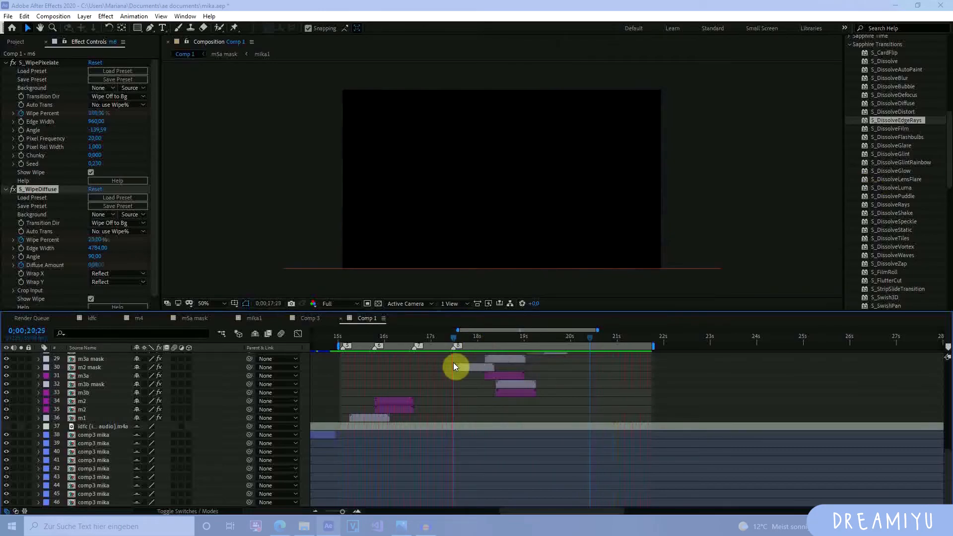
Step: Move the m2 mask layer in Comp 1 earlier, over the m2 clips near 16 seconds, and display the frame at 0;00;15;57
scroll(456, 372, up, 1)
drag(468, 391, 434, 397)
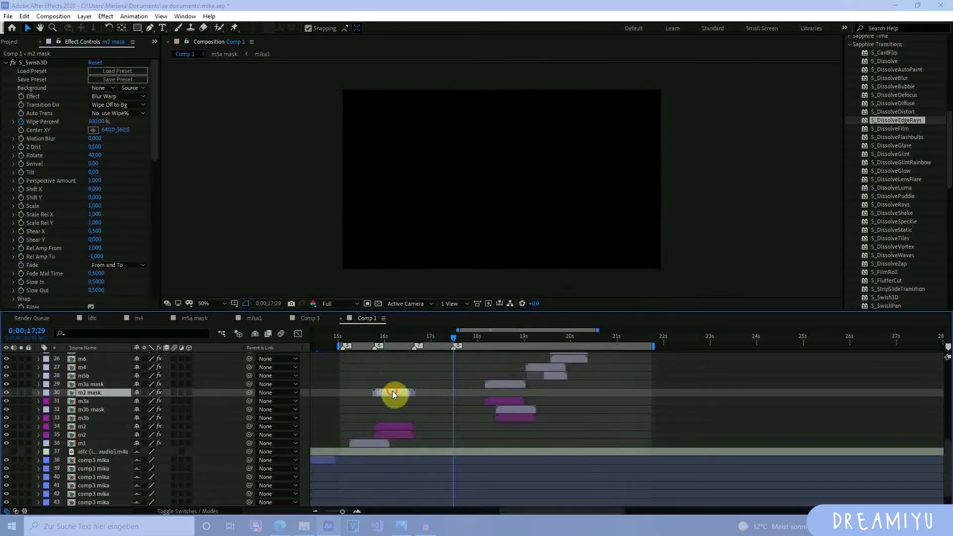
drag(373, 335, 389, 366)
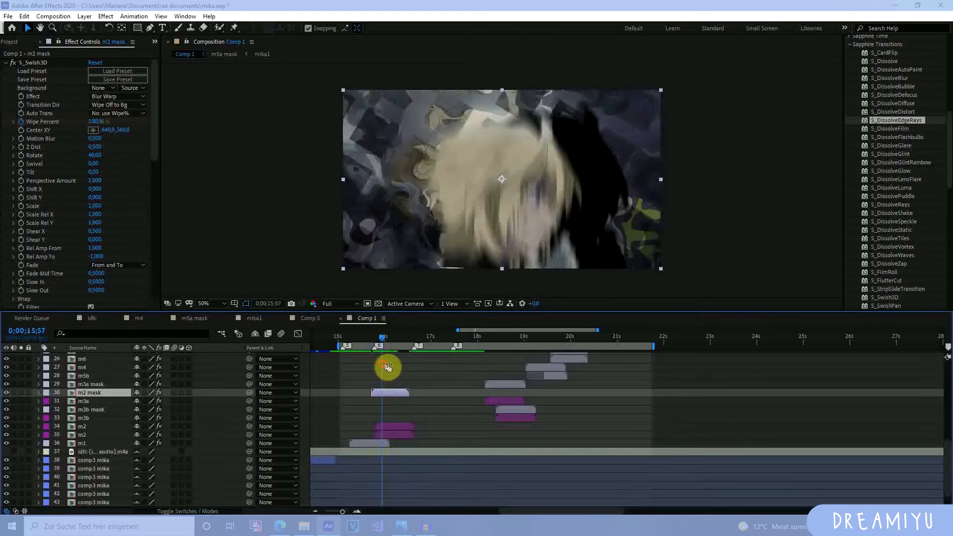
Step: Set the Drop Shadow's Shadow Color to white in the m2 mask layer's S_CardFlip effect
scroll(930, 164, up, 5)
scroll(929, 163, up, 2)
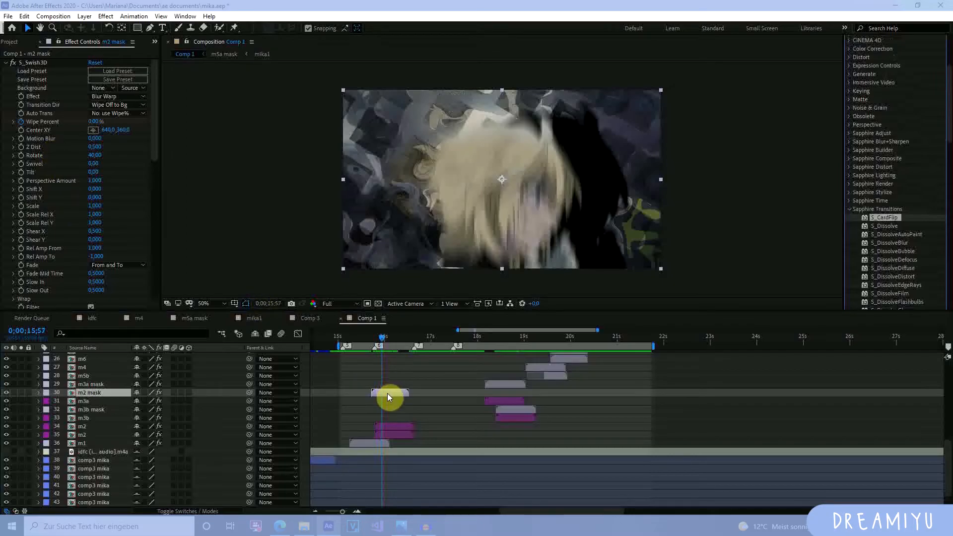
scroll(75, 213, down, 15)
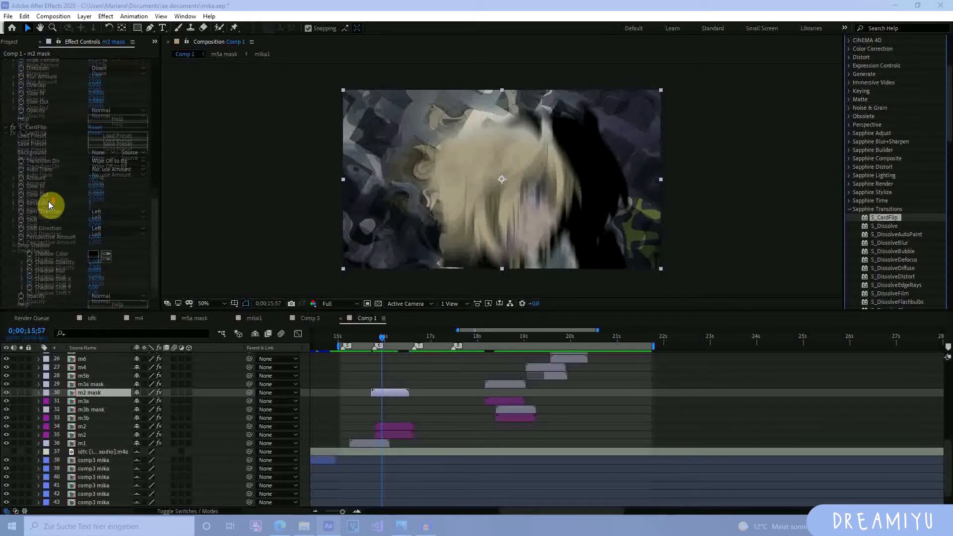
click(92, 256)
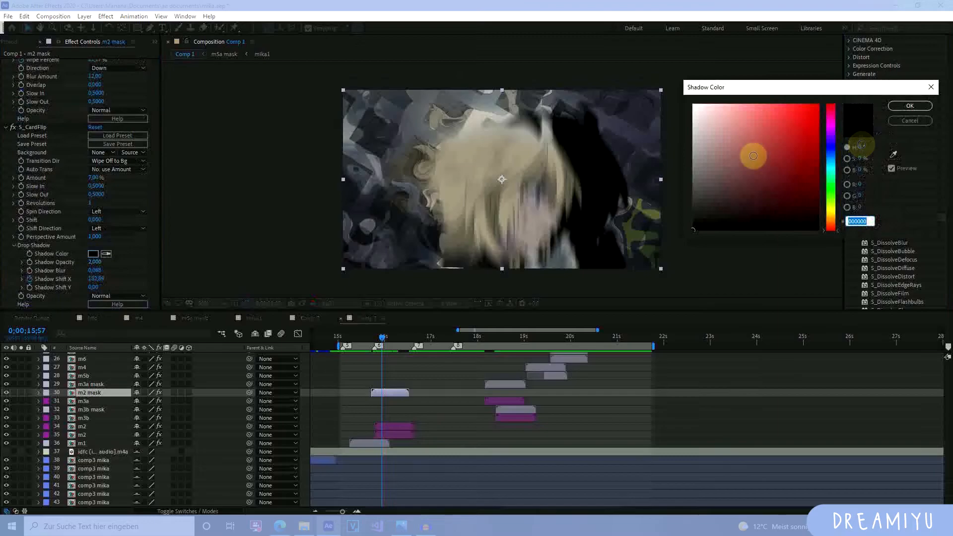
click(909, 113)
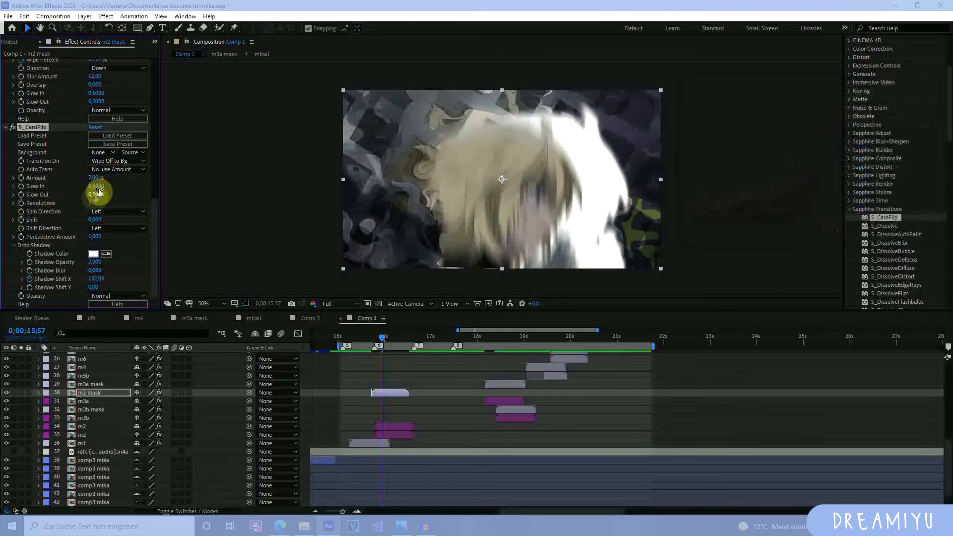
Step: Return to Comp 3, scrub the m4 diffuse wipe to 0;00;17;42 and look through the Sapphire Transitions effects
scroll(888, 201, up, 3)
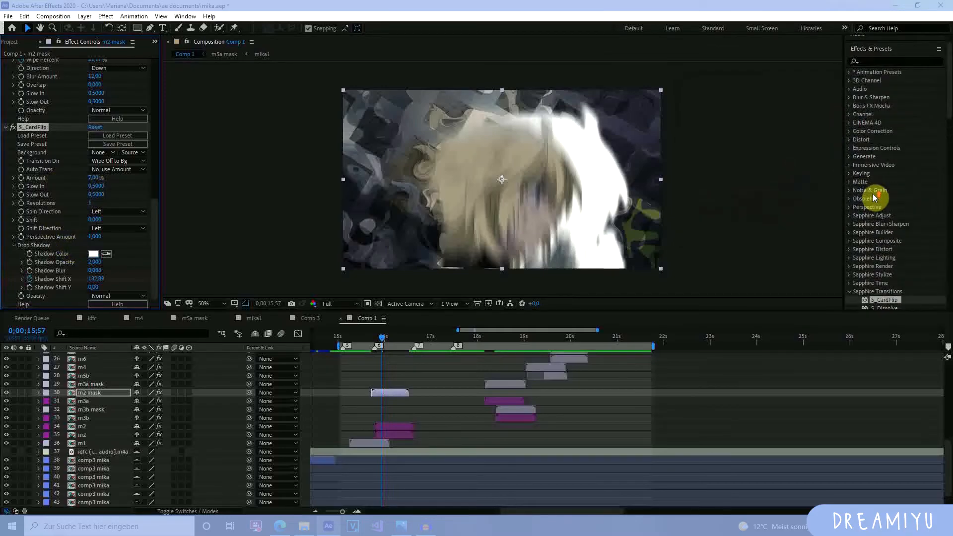
drag(375, 341, 538, 381)
click(310, 319)
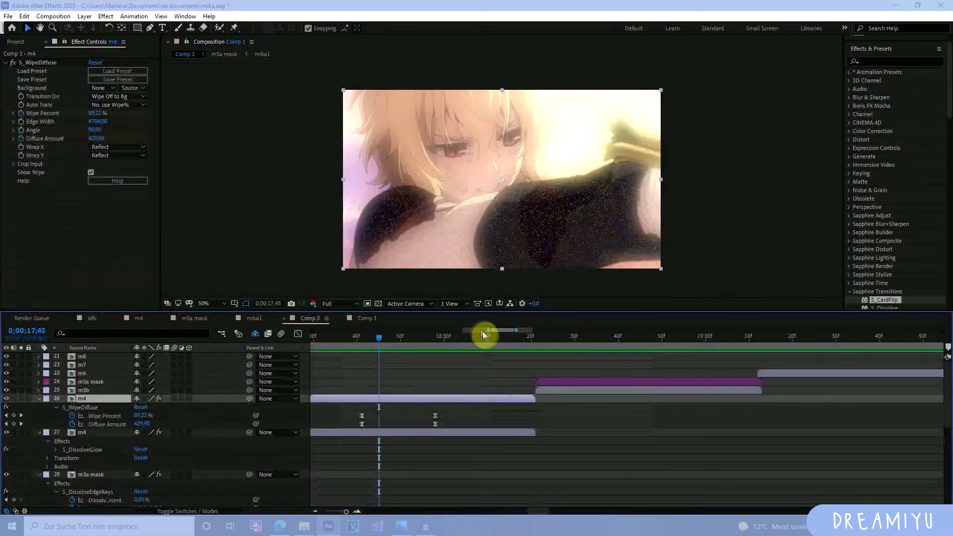
drag(477, 336, 454, 397)
scroll(865, 233, down, 5)
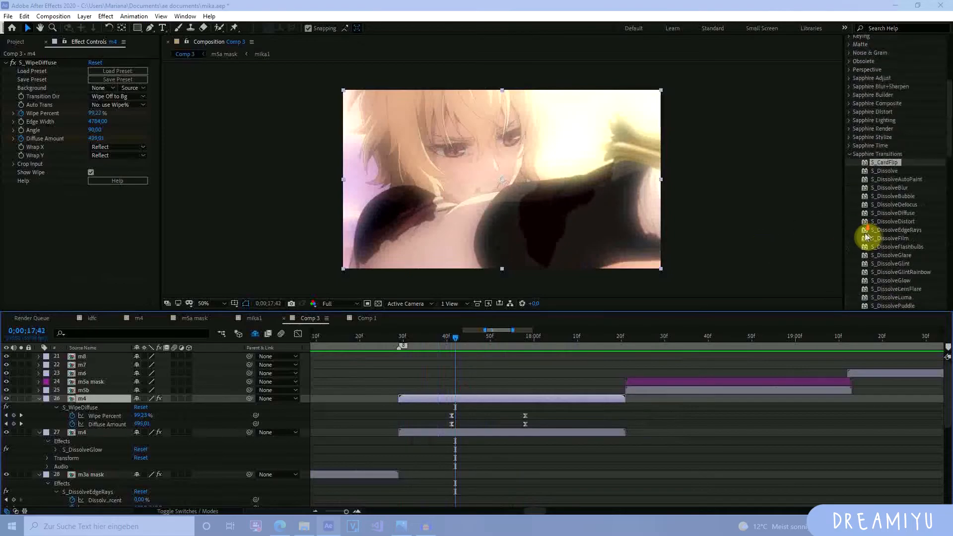
scroll(902, 187, down, 3)
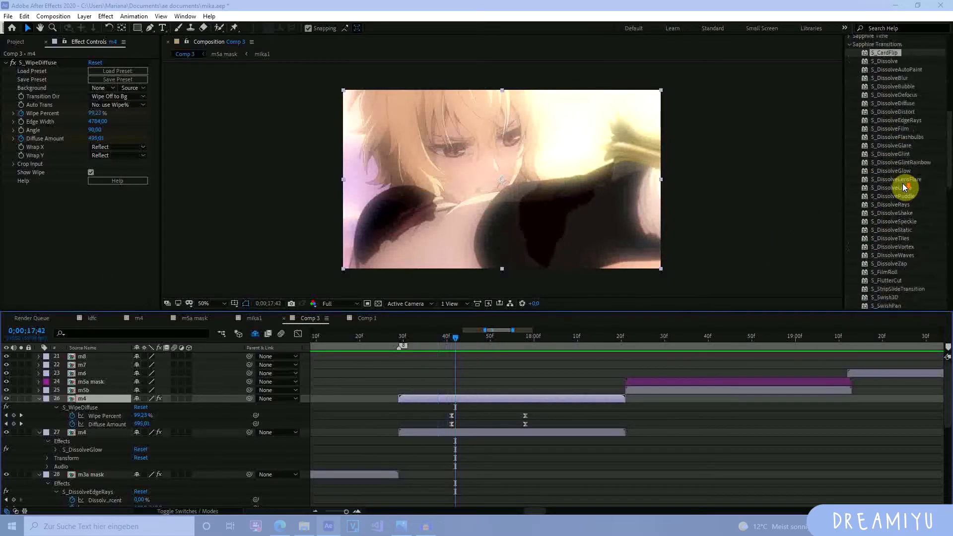
scroll(888, 166, up, 6)
scroll(882, 208, down, 13)
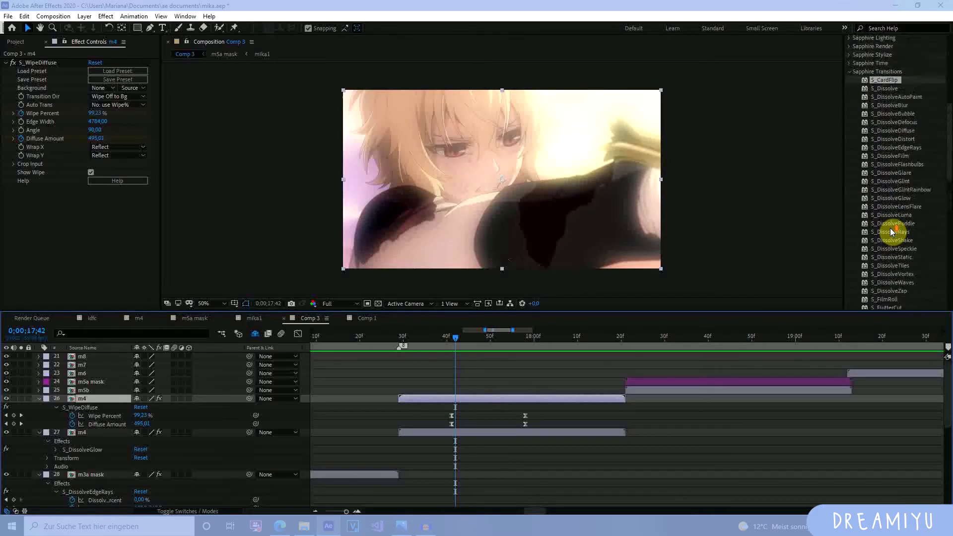
scroll(886, 149, up, 6)
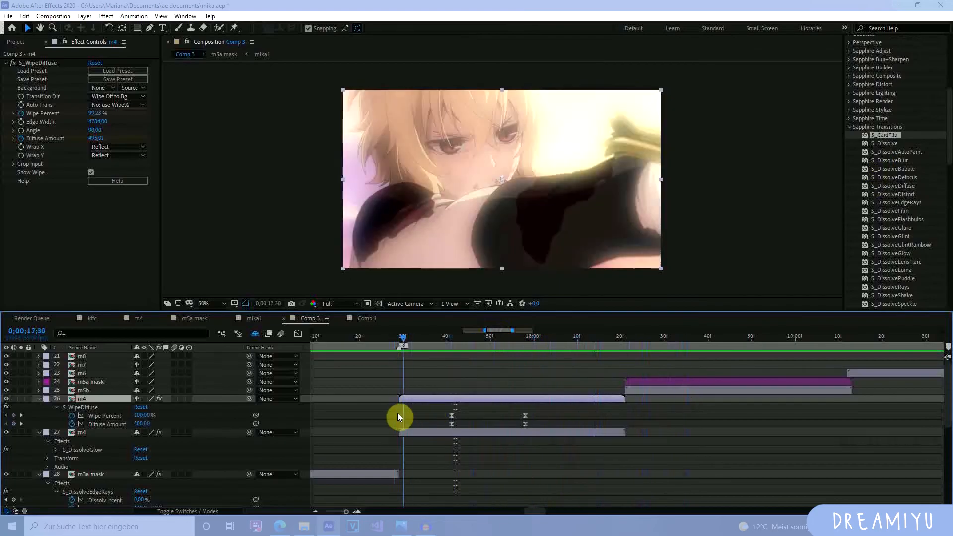
Step: Play Comp 3 from 0;00;16;14, show its whole work area and examine the m3a mask transition up to 0;00;16;51
drag(463, 437, 344, 468)
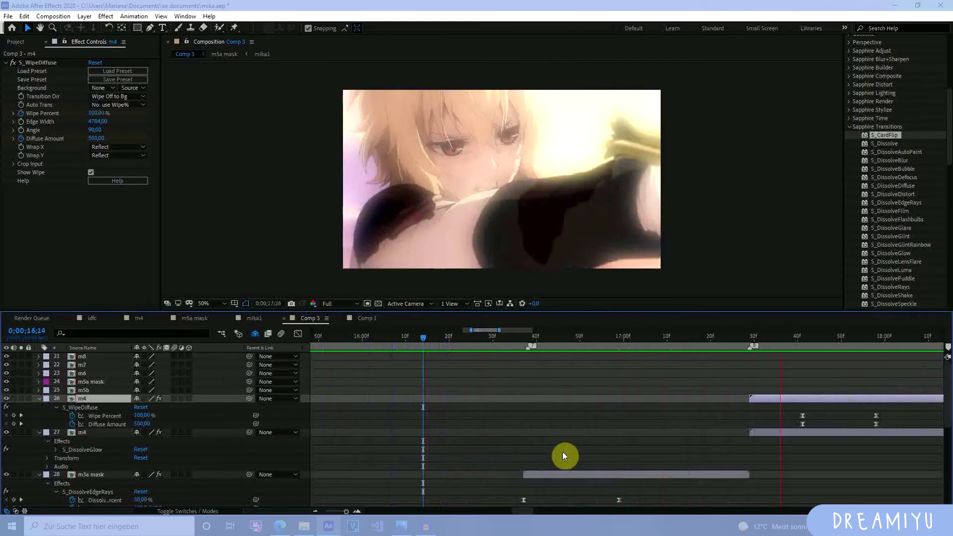
click(313, 512)
click(314, 511)
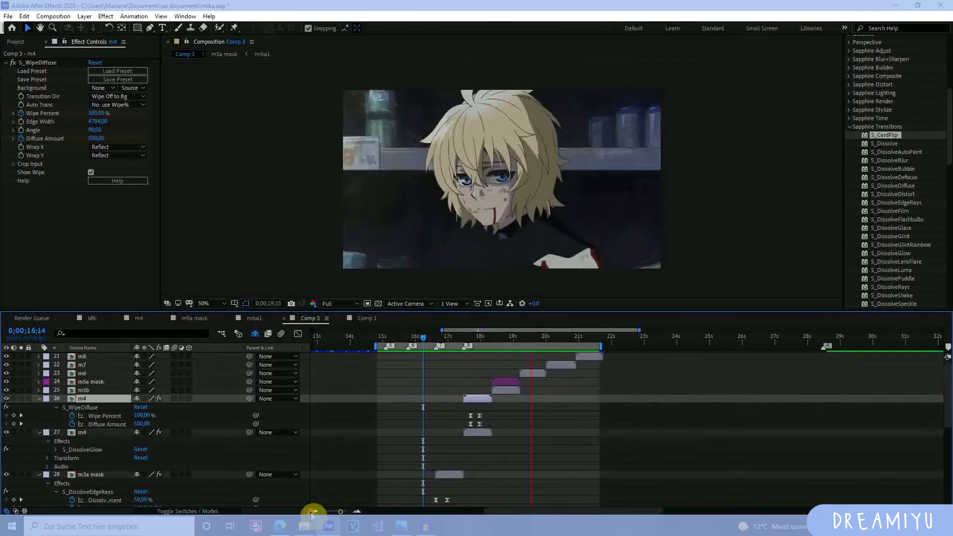
drag(429, 345, 439, 357)
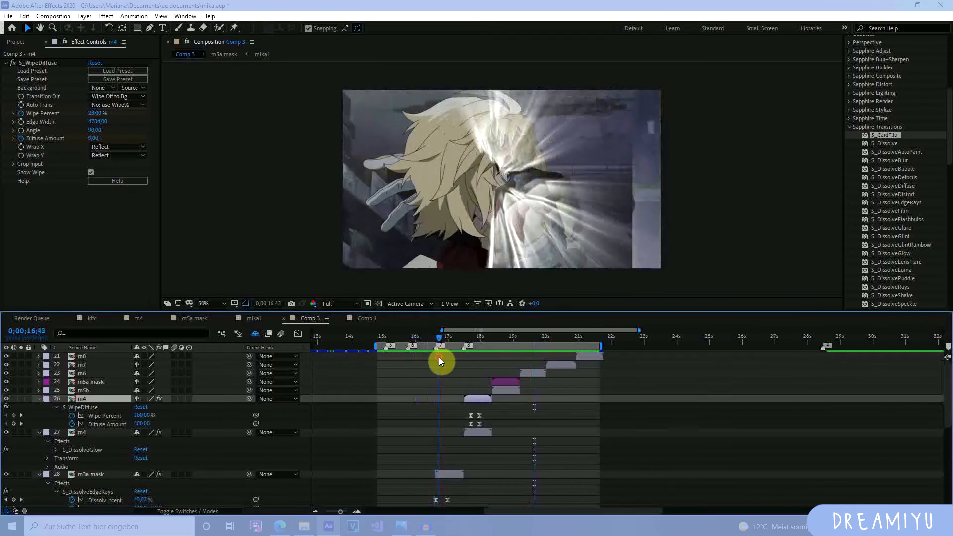
mouse_move(436, 337)
mouse_down()
mouse_move(404, 344)
mouse_move(443, 342)
mouse_up()
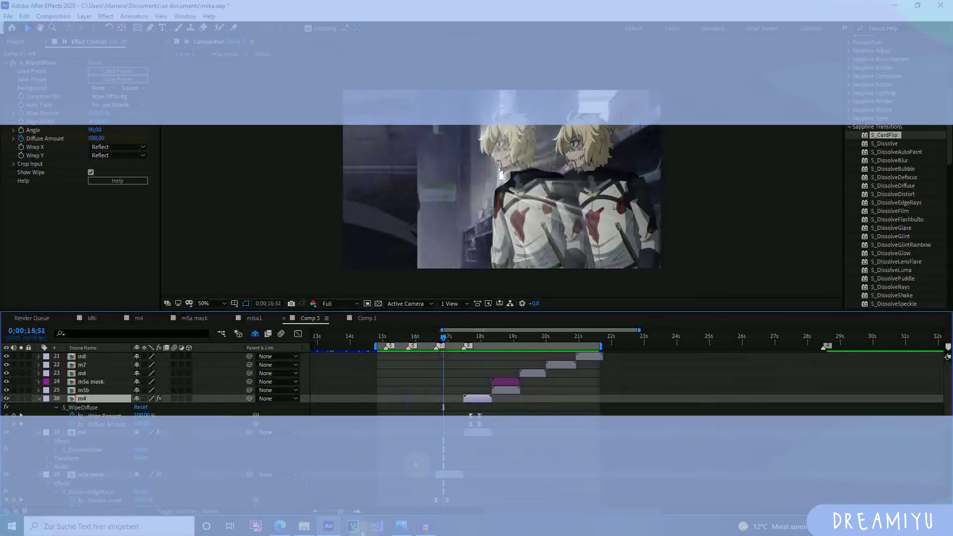